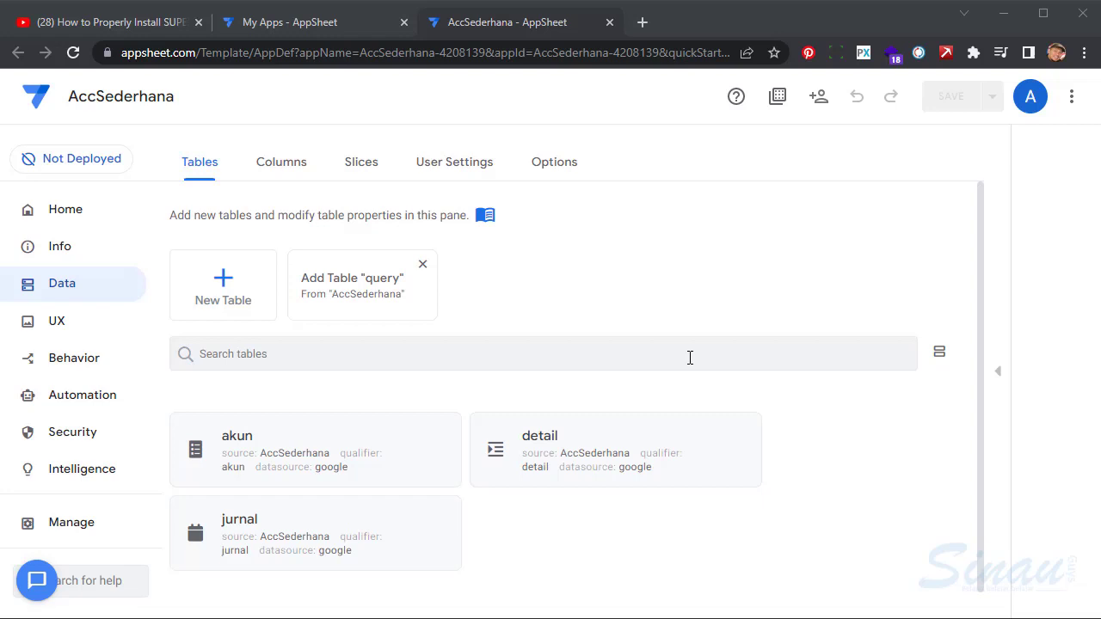
Show the app preview in tablet layout and look through the akun list before returning to the Jurnal view.
click(997, 372)
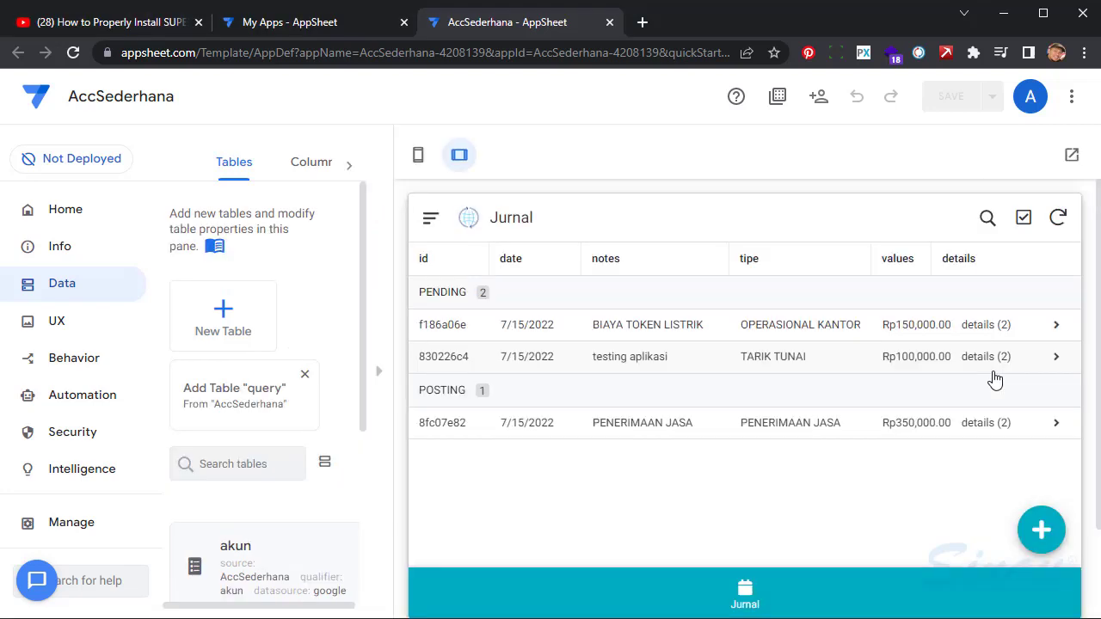
click(416, 158)
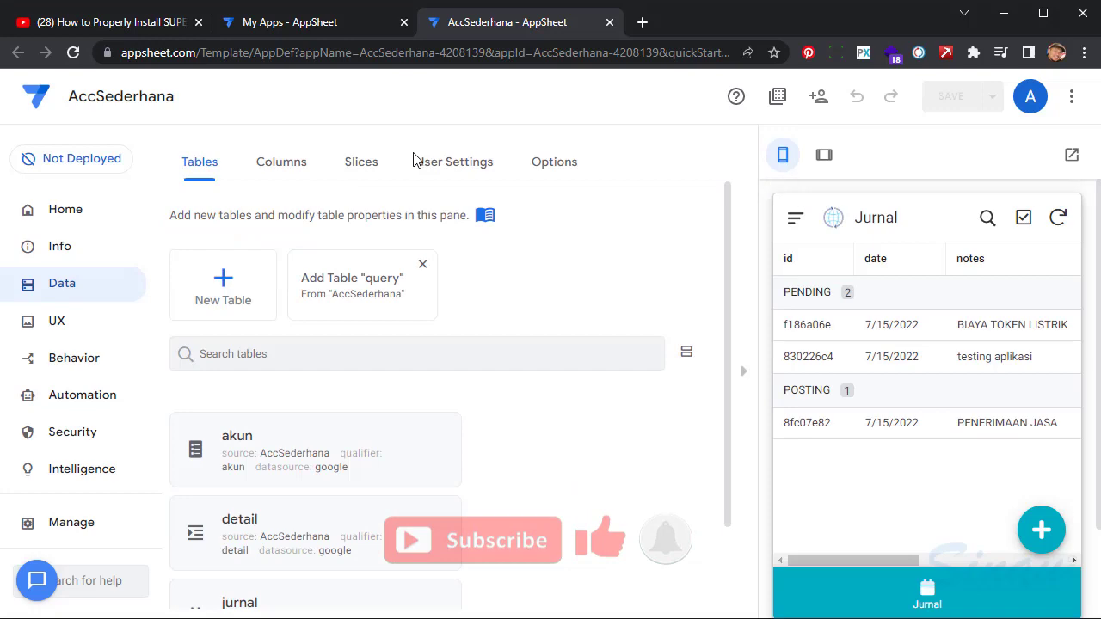
click(823, 158)
click(425, 218)
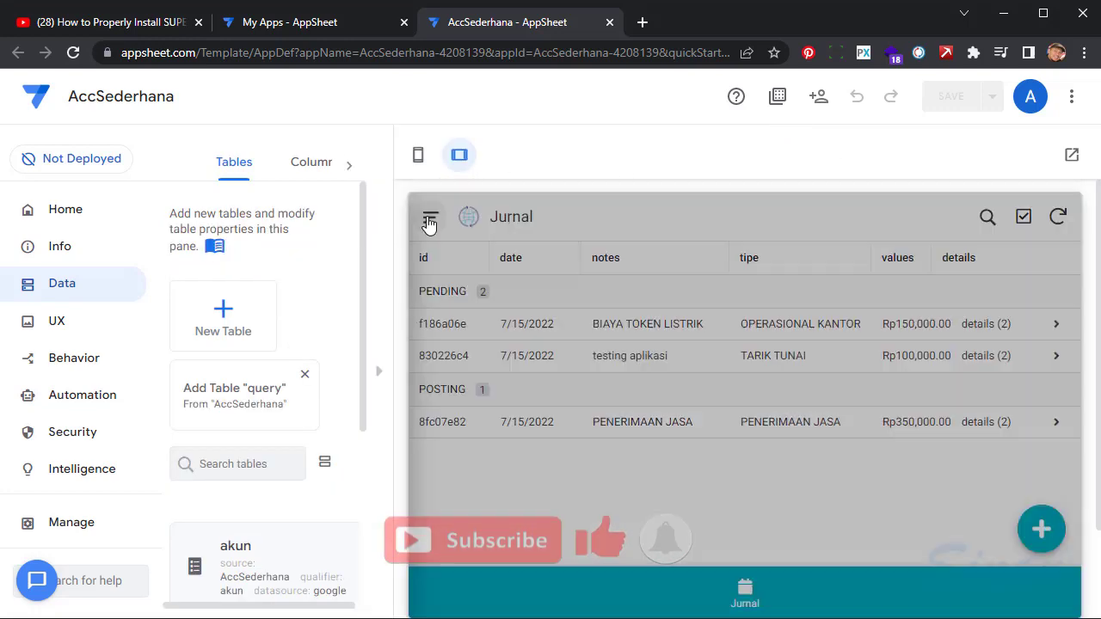
click(501, 306)
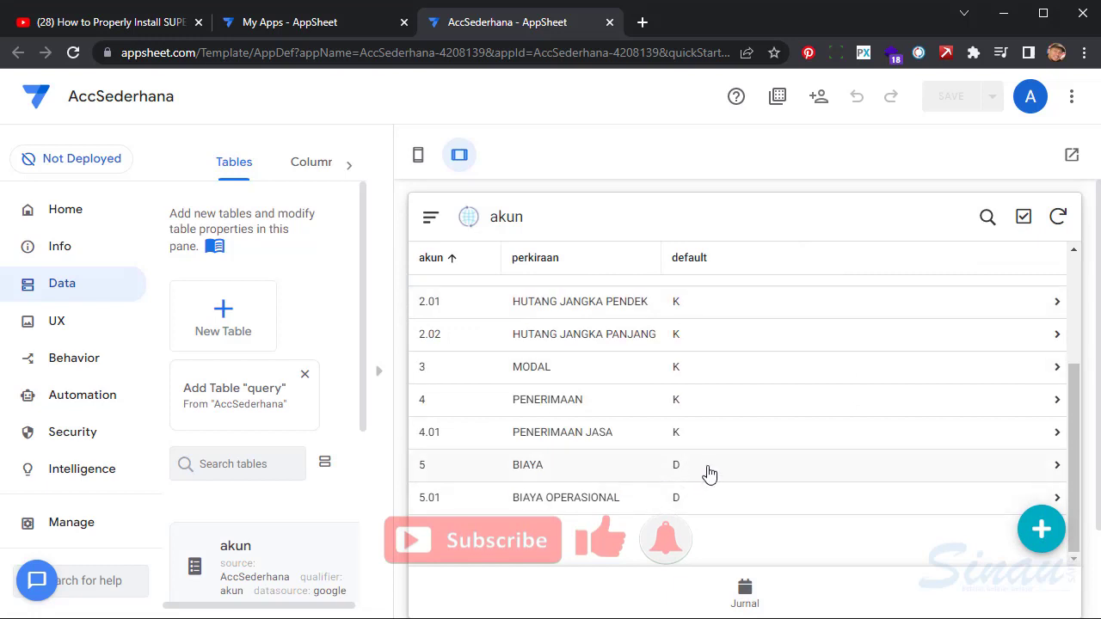
click(742, 598)
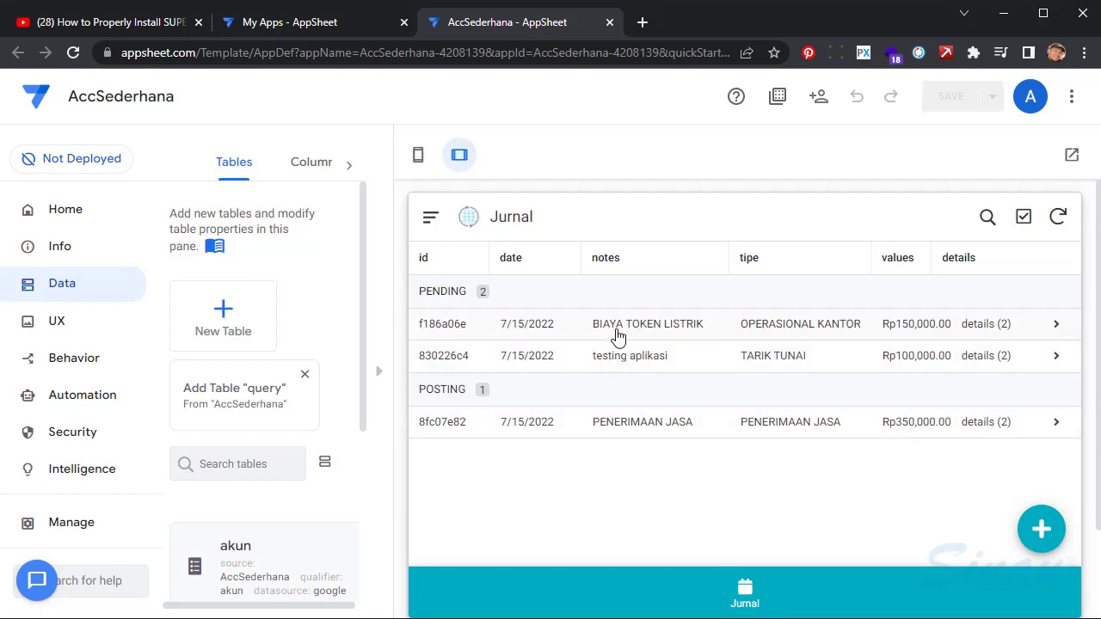
Open a new jurnal entry form in the preview and examine its fields down to the detail transaksi section.
click(1039, 526)
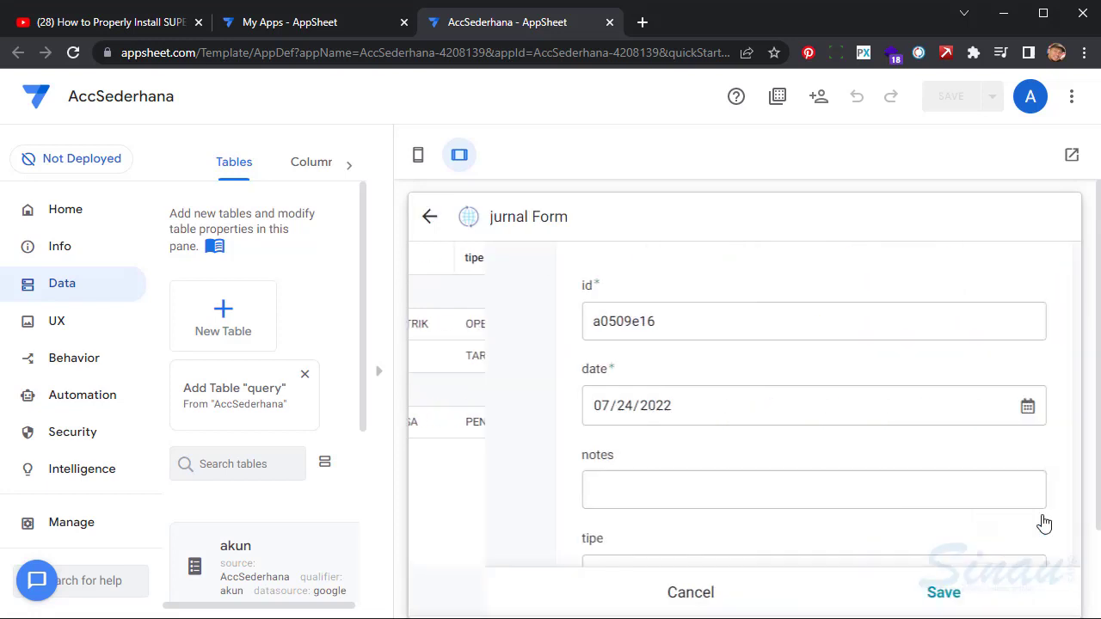
scroll(758, 407, down, 4)
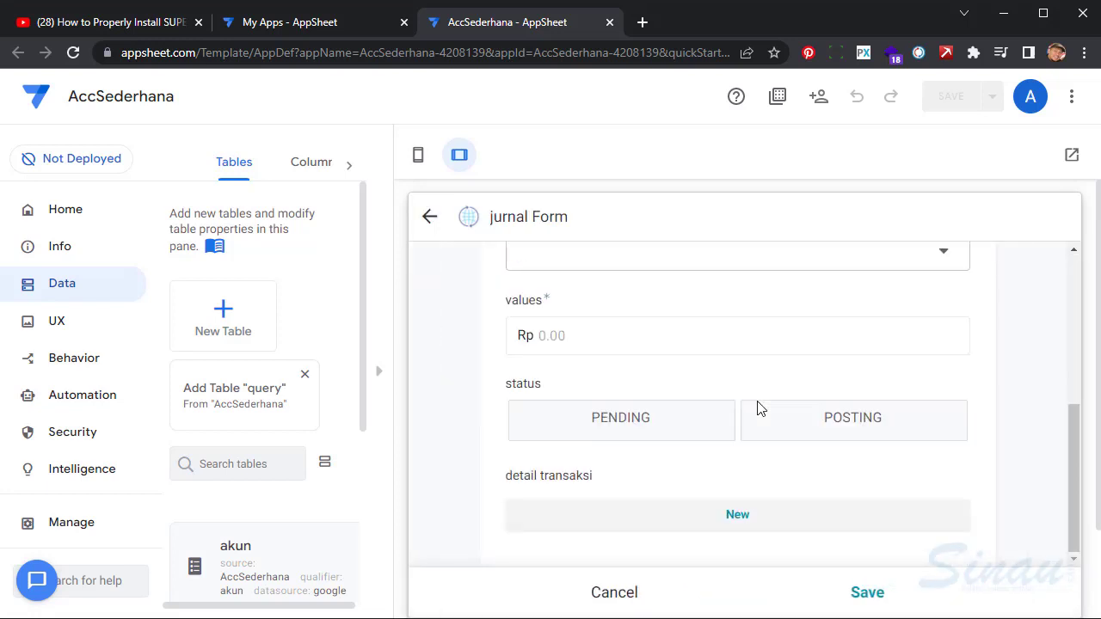
scroll(550, 518, down, 1)
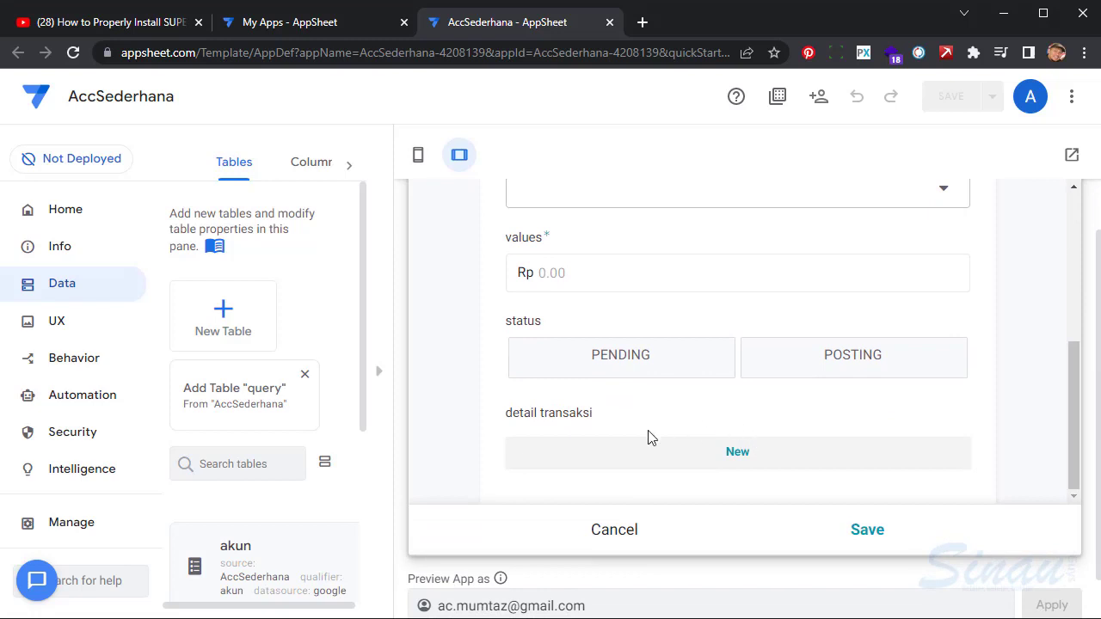
scroll(648, 438, up, 3)
scroll(648, 438, down, 3)
click(724, 458)
Hide the app preview and open the column list of the jurnal table.
click(419, 158)
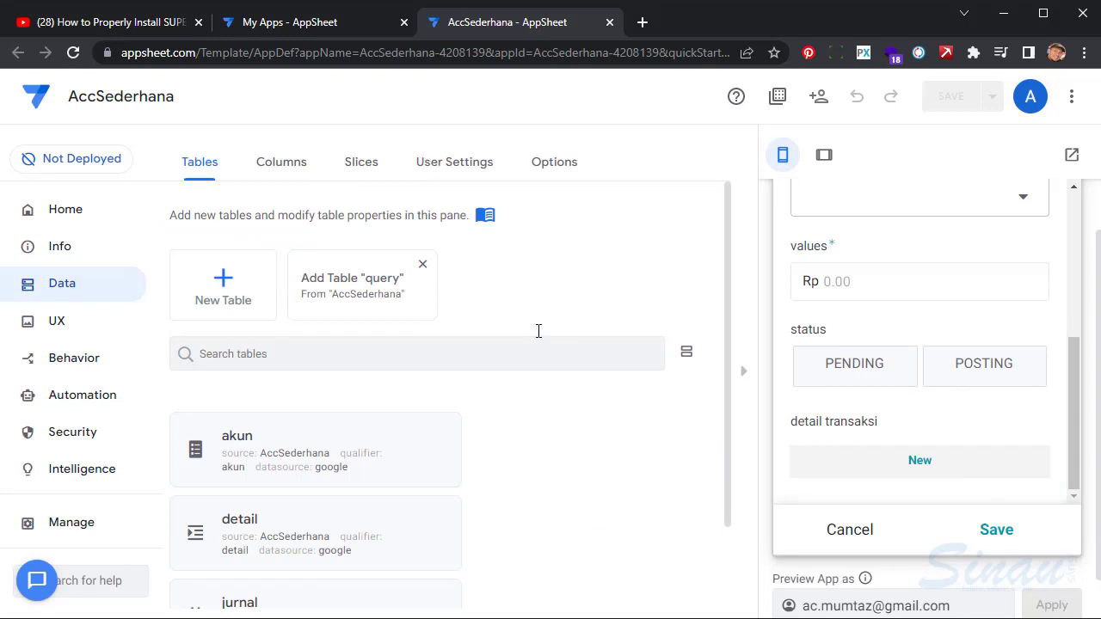
key(ctrl+minus)
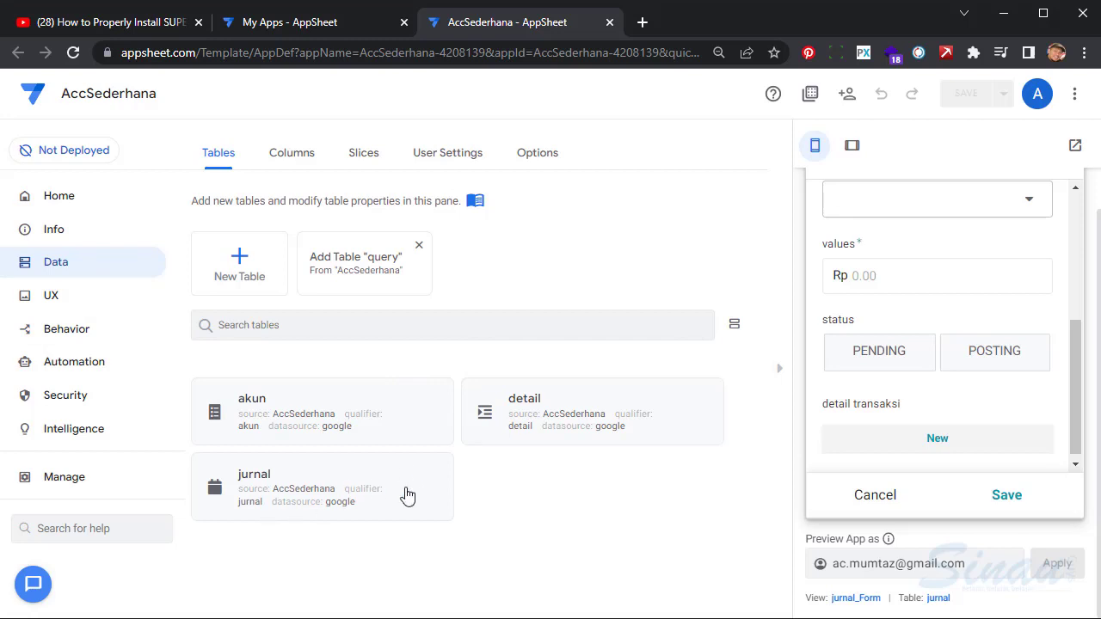
click(378, 497)
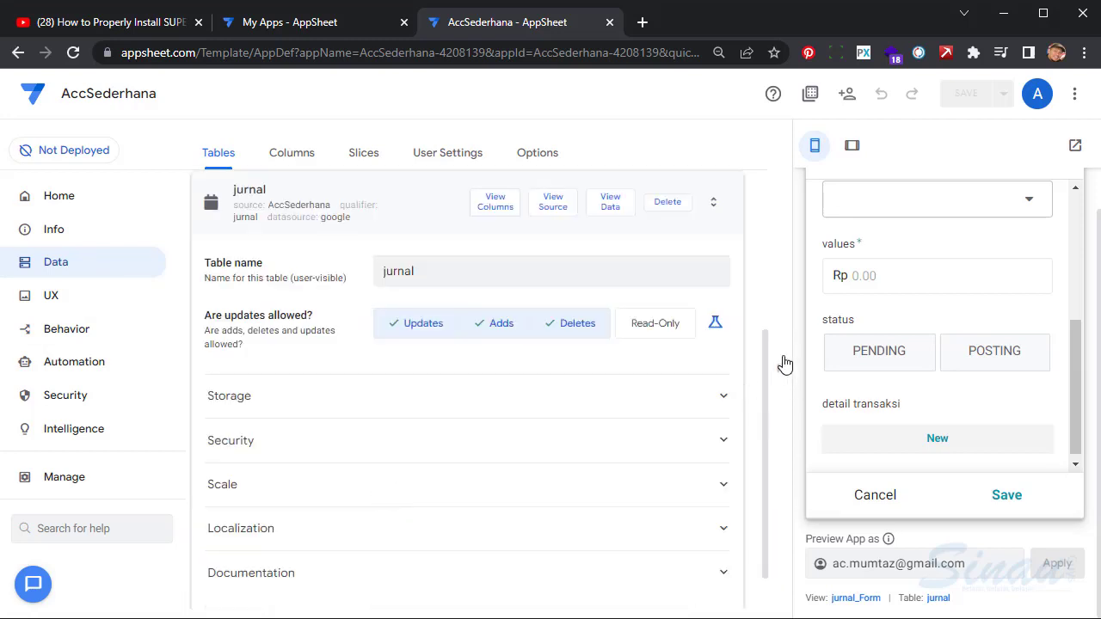
click(785, 365)
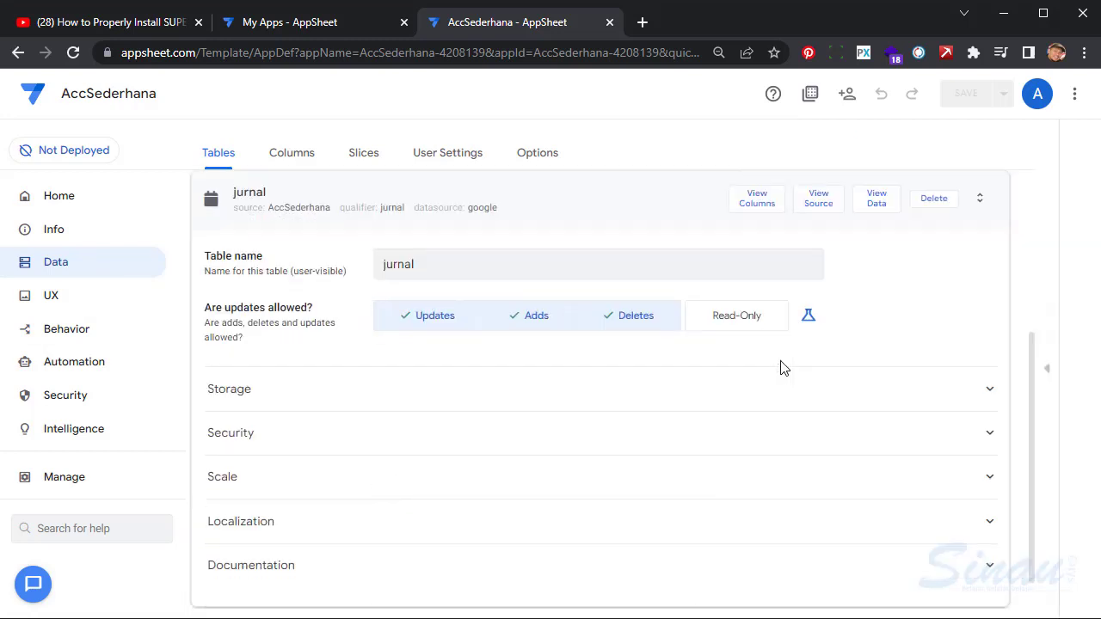
click(758, 201)
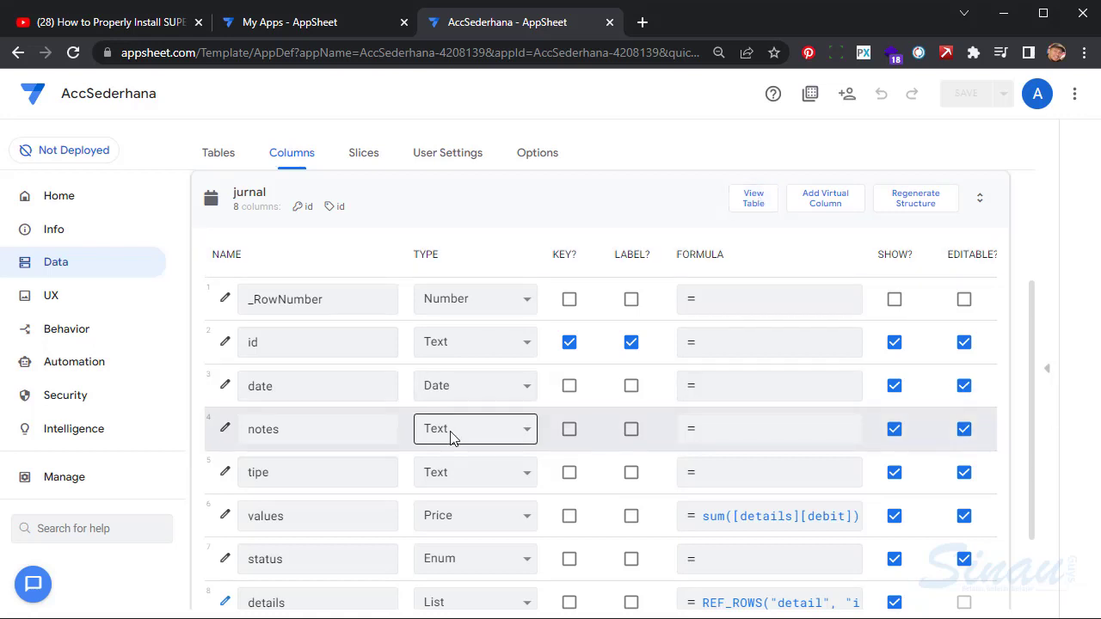
Add a virtual column named nilaiDebit to the jurnal table.
scroll(452, 437, down, 3)
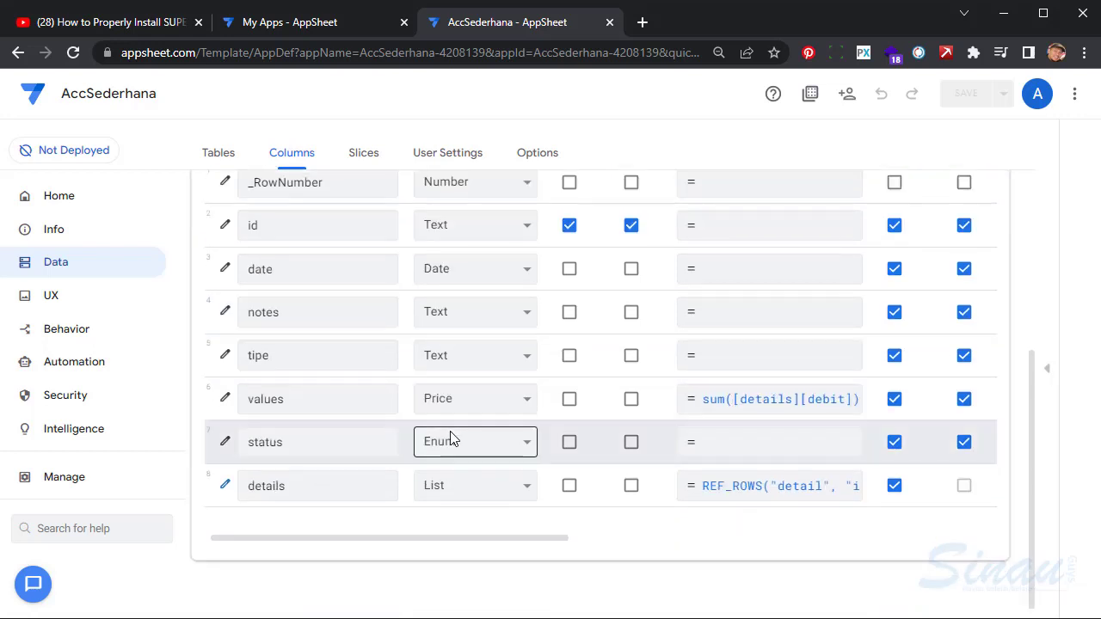
scroll(451, 439, up, 3)
scroll(452, 439, down, 3)
scroll(452, 439, up, 3)
click(825, 297)
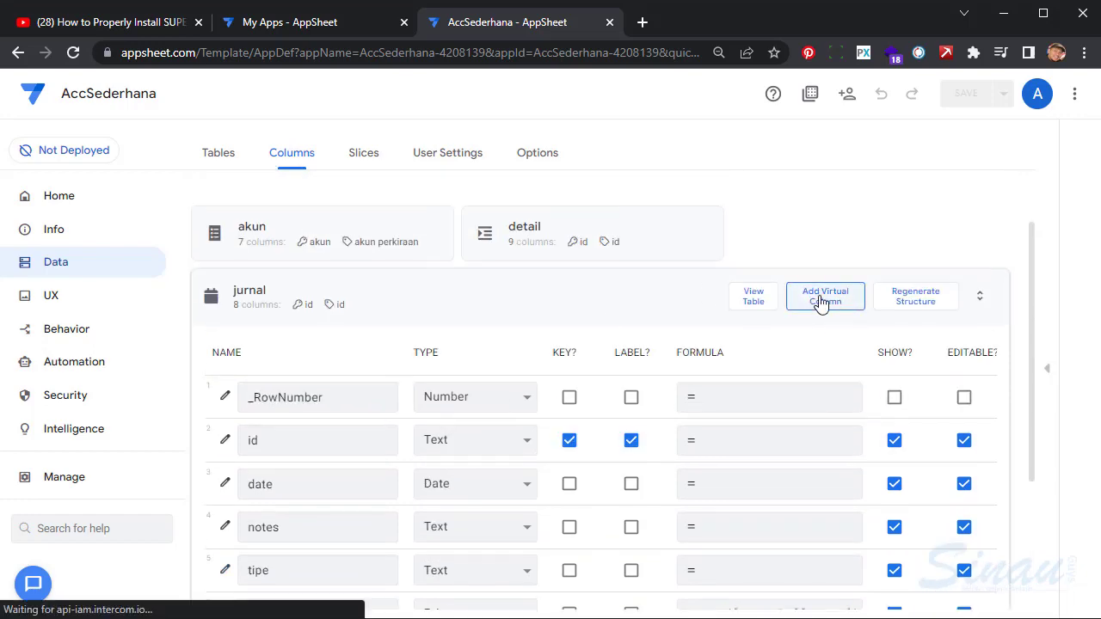
click(576, 222)
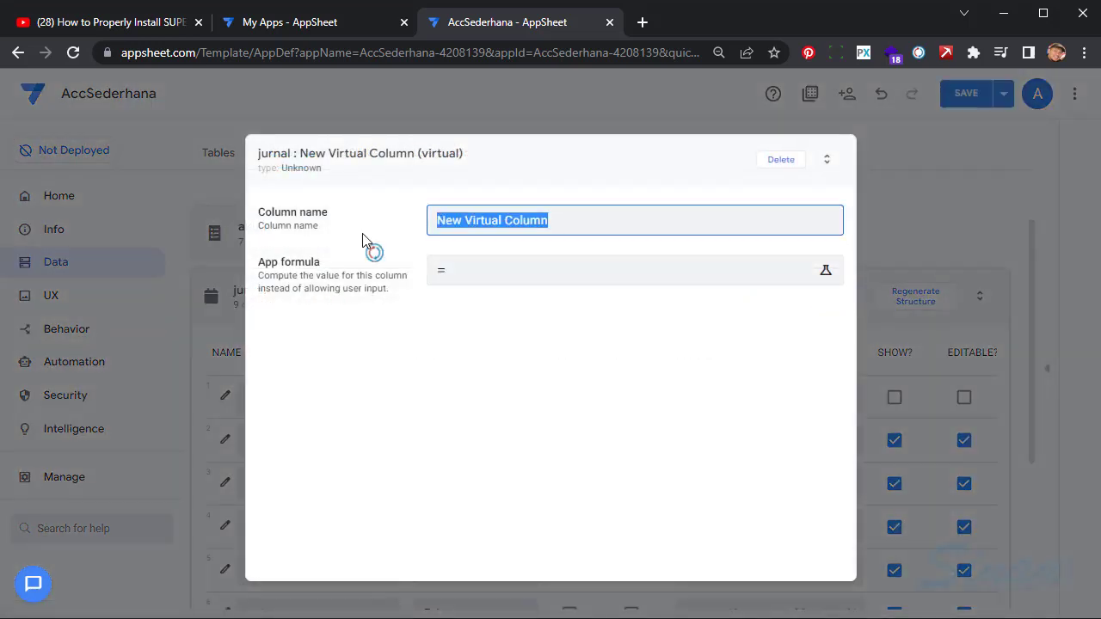
text(nilaiDebit)
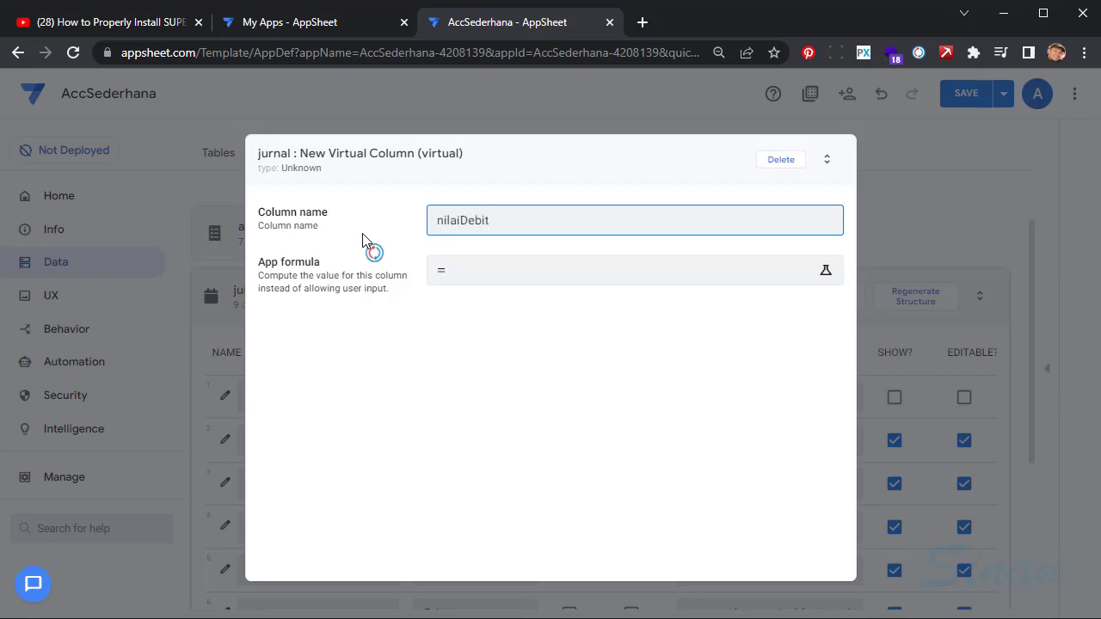
Set the nilaiDebit column's app formula to sum([details][debit]) and finish the column definition.
click(560, 272)
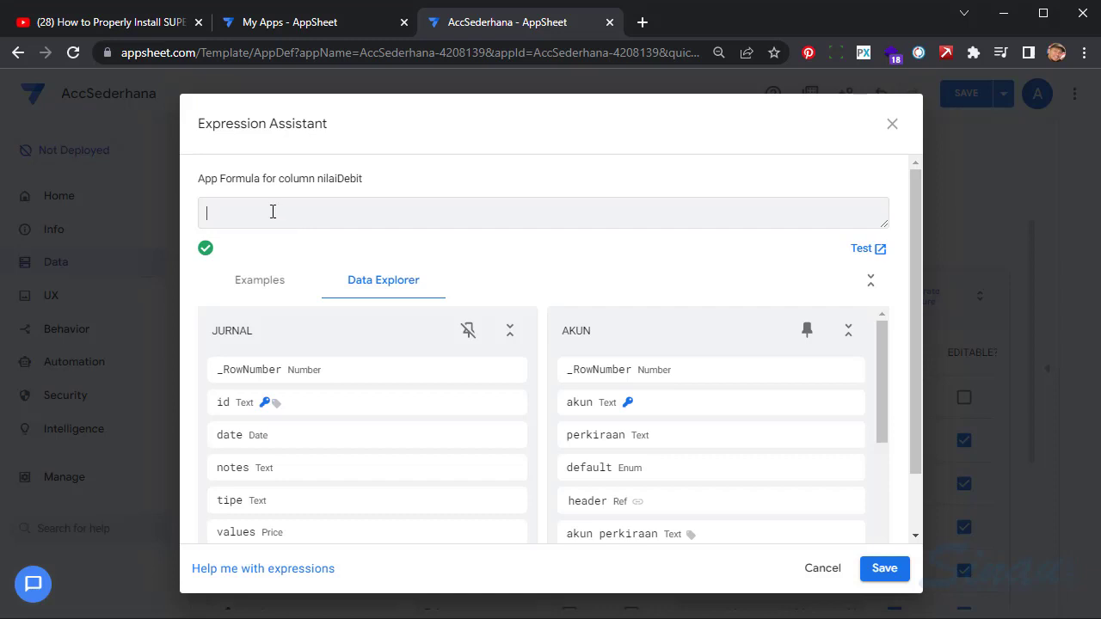
text(sum([)
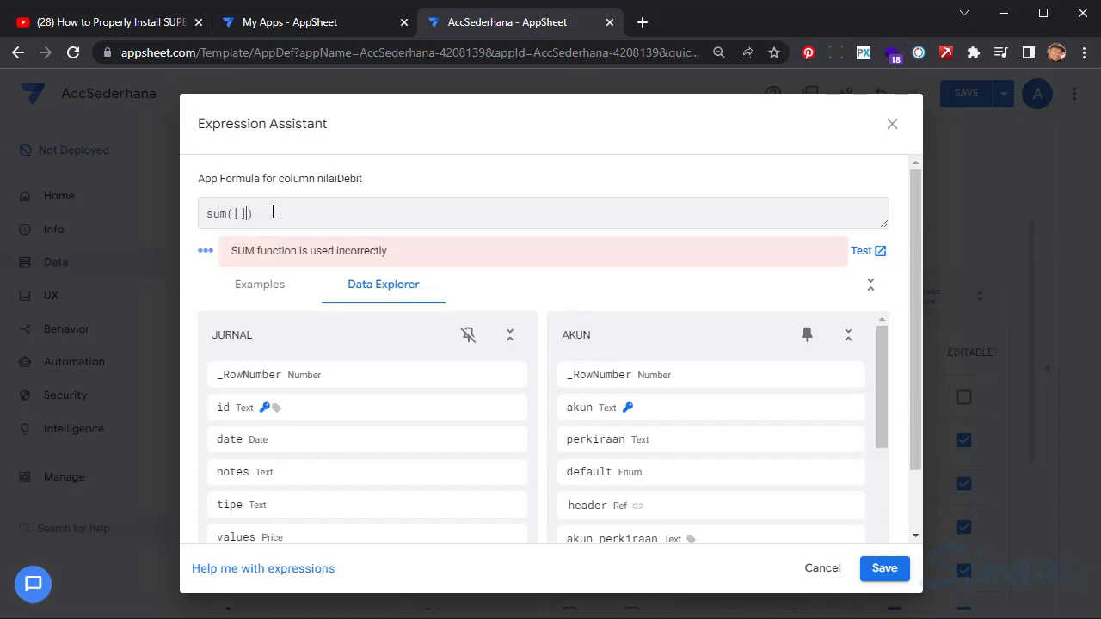
text(details][debit)
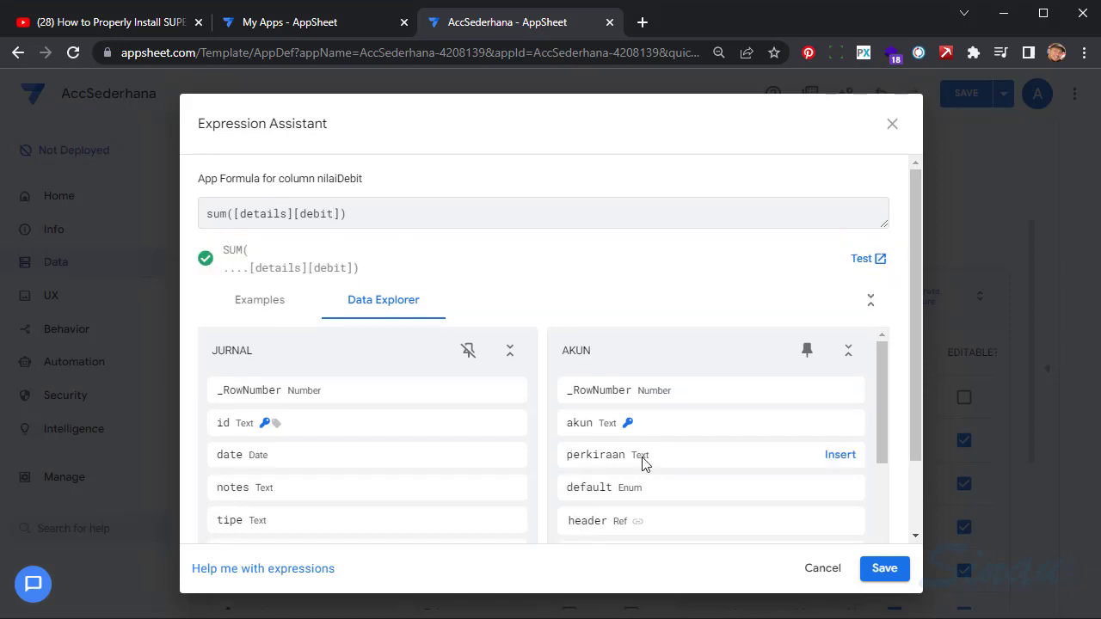
click(884, 569)
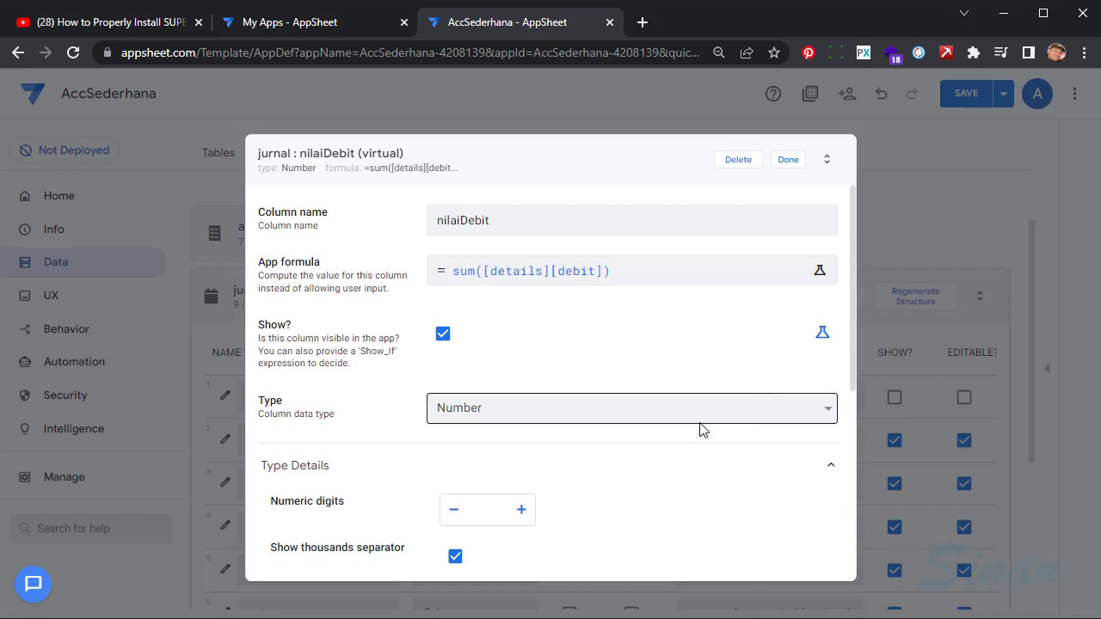
scroll(700, 430, down, 5)
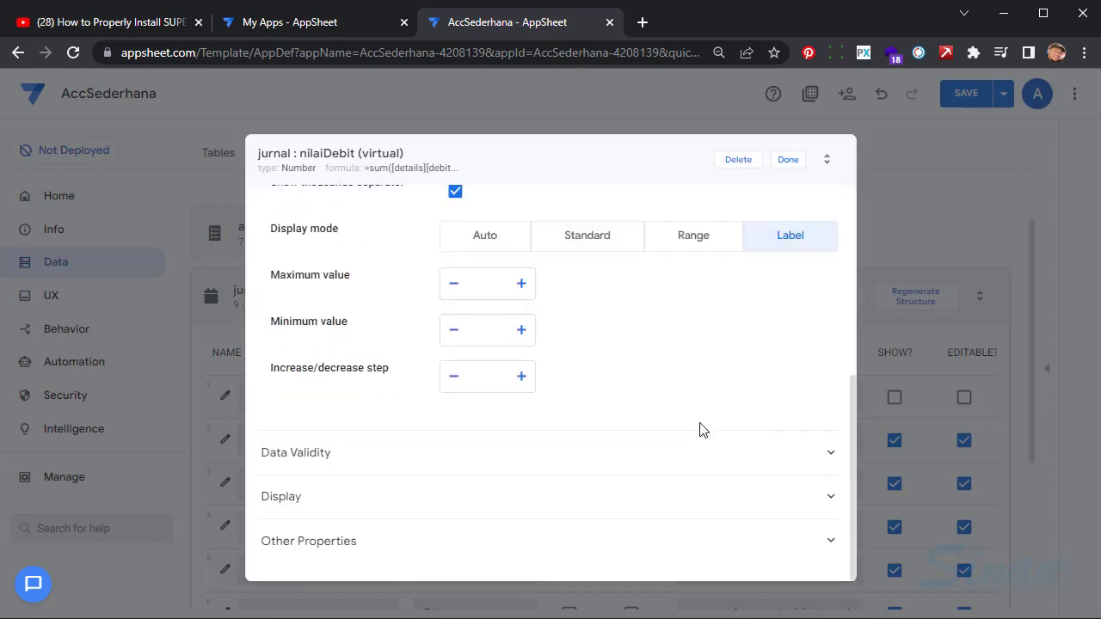
click(790, 164)
Add another virtual column to the jurnal table and name it nilaiKredit.
scroll(602, 344, down, 3)
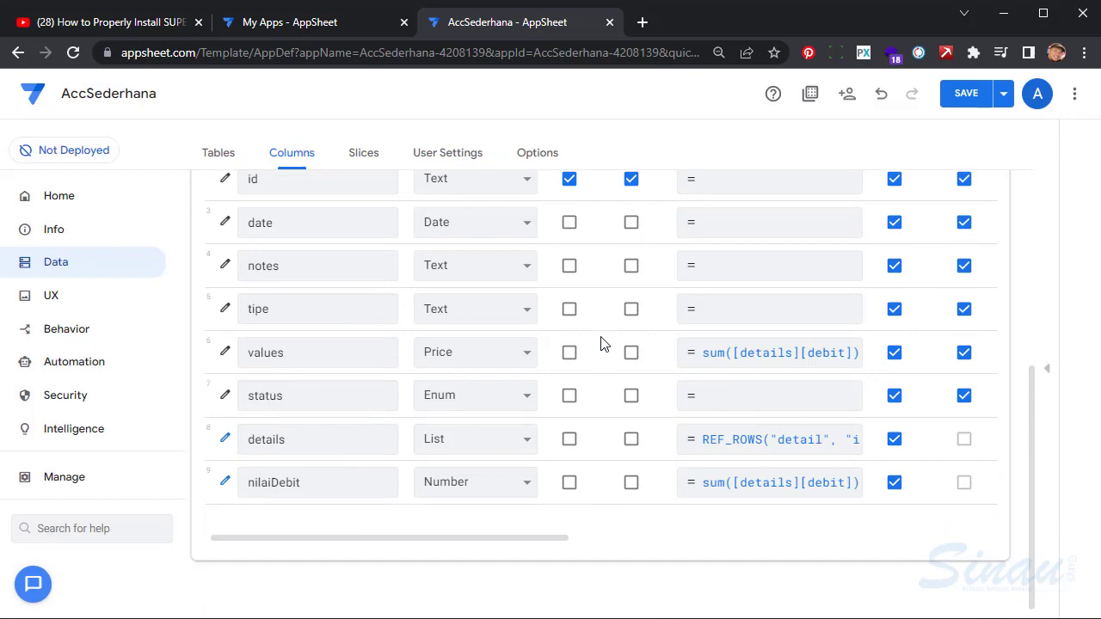
scroll(740, 365, up, 5)
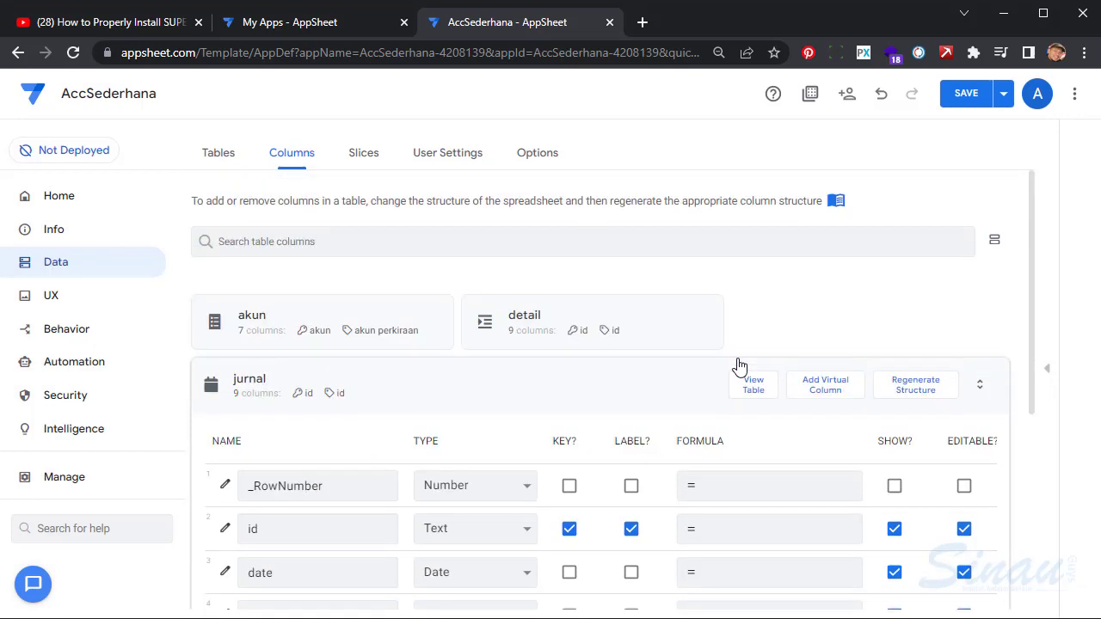
click(823, 389)
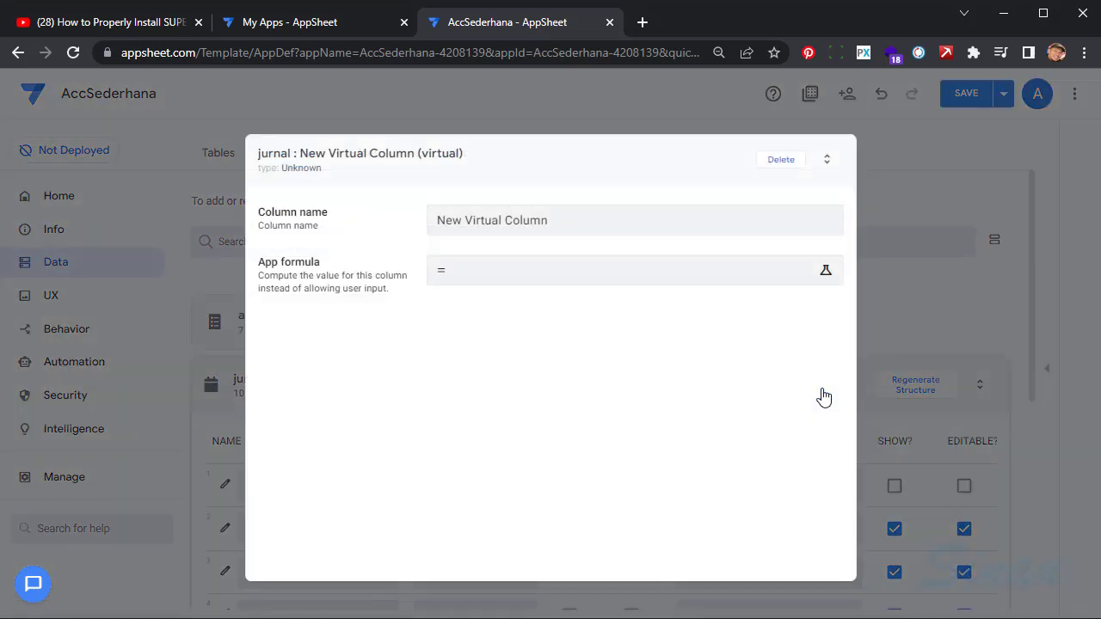
click(583, 224)
key(ctrl+a)
text(n)
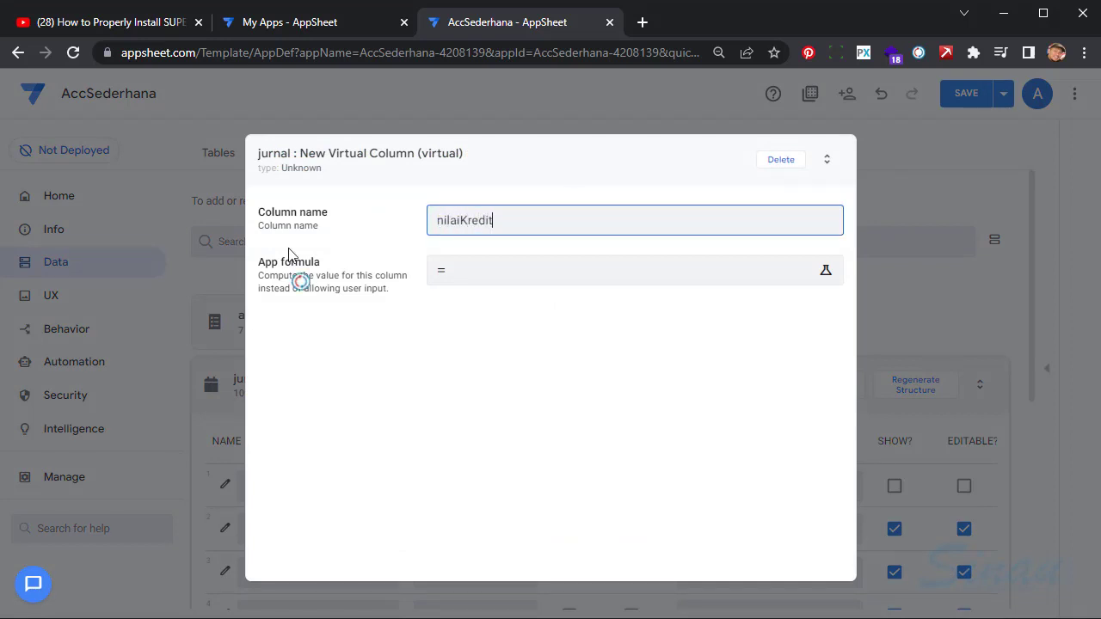
Set the nilaiKredit column's app formula to sum([details][kredit]) and finish the column definition.
click(528, 272)
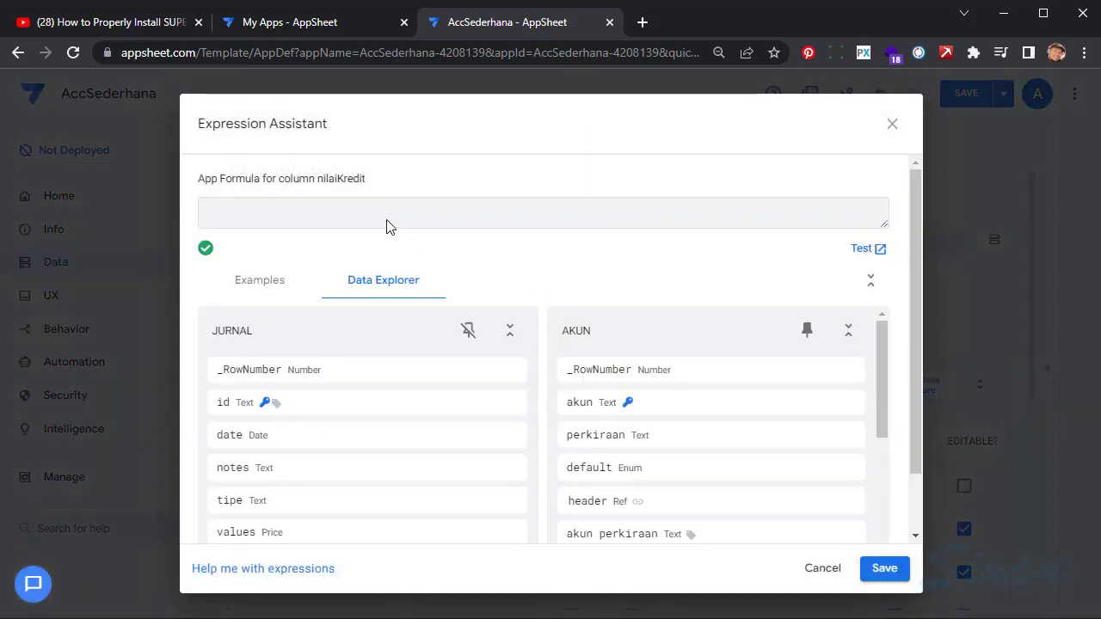
text(sum([detail)
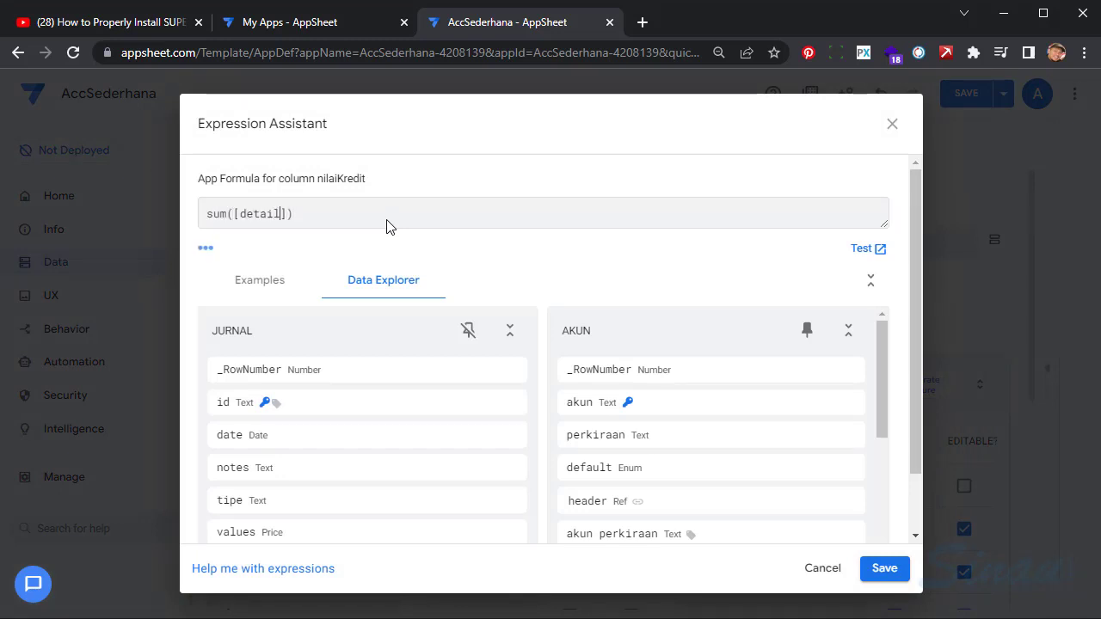
text([])
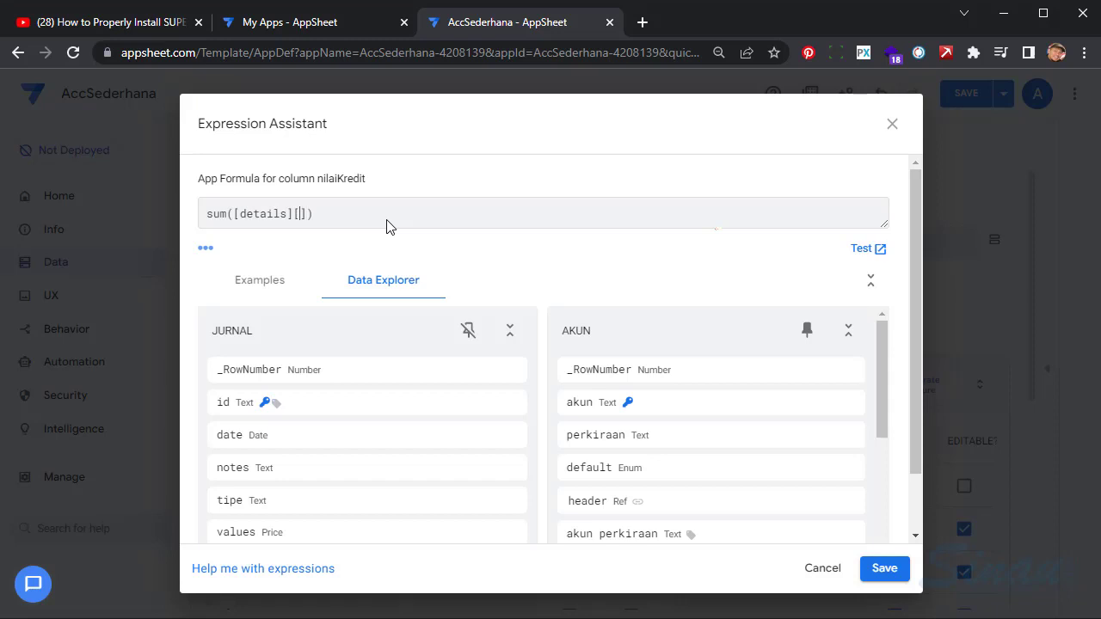
text(kredit)
click(886, 569)
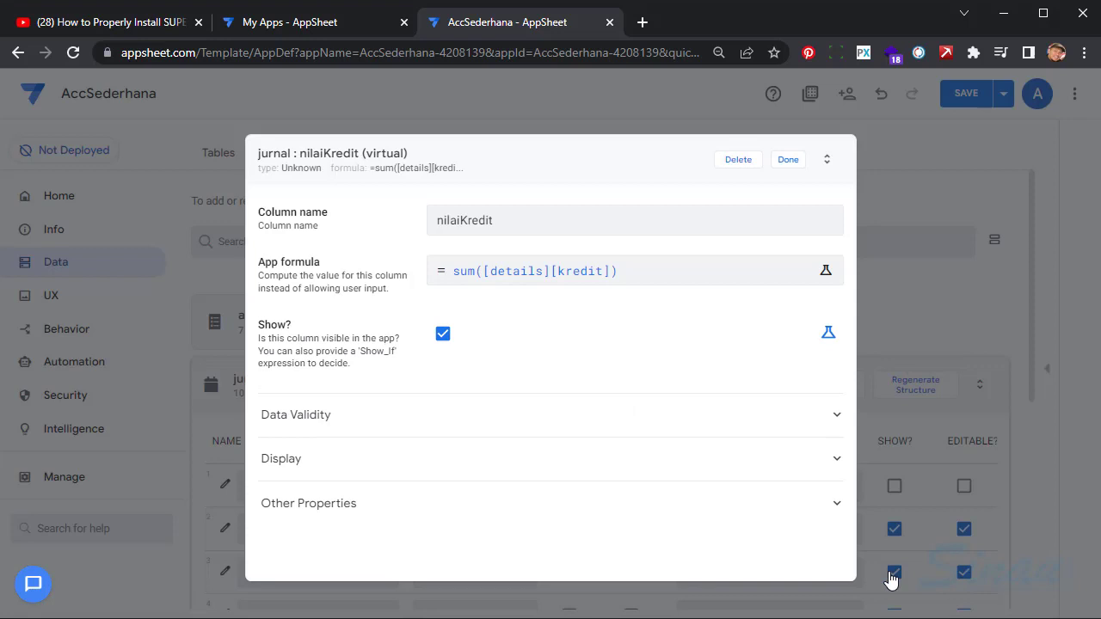
click(790, 164)
Set the nilaiDebit column's Valid If formula to [nilaiDebit]=[nilaiKredit] and save the app.
scroll(580, 364, down, 5)
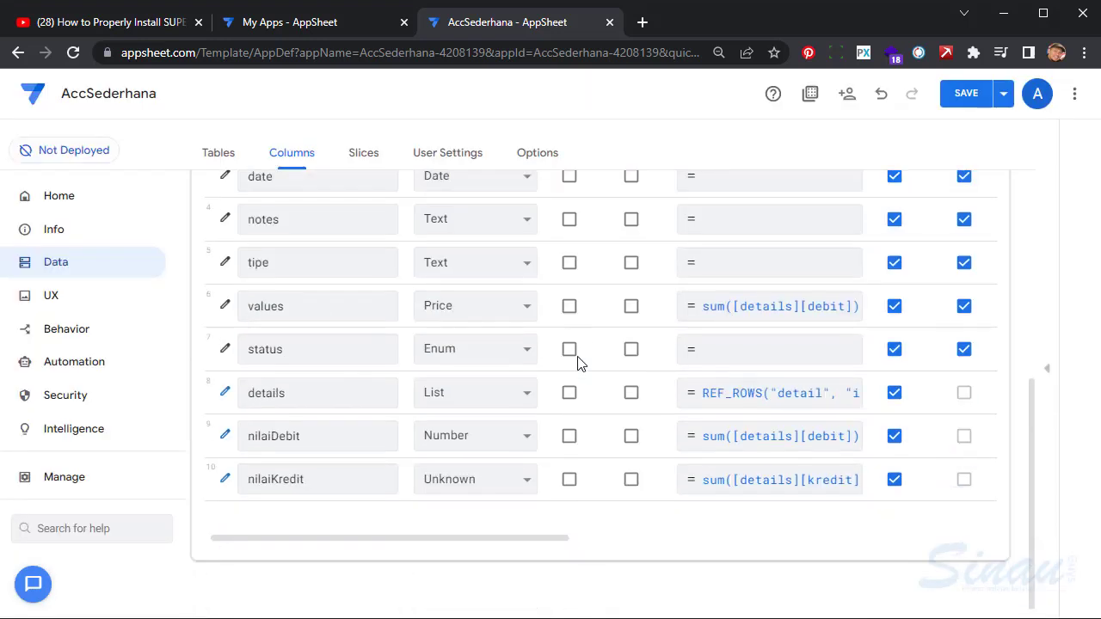
click(226, 437)
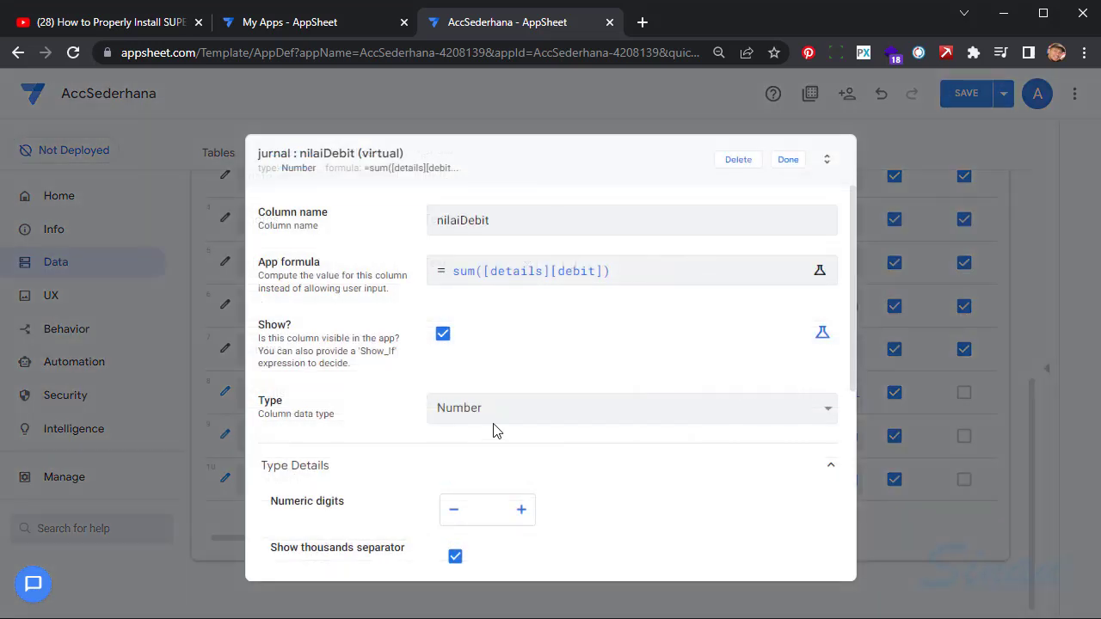
scroll(492, 430, down, 5)
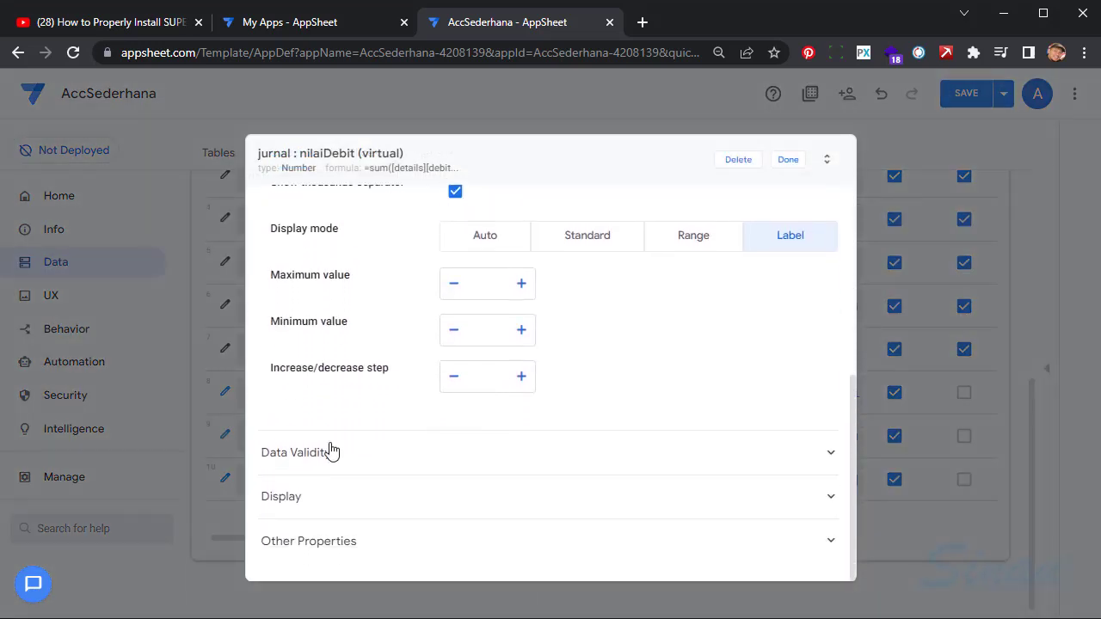
click(312, 462)
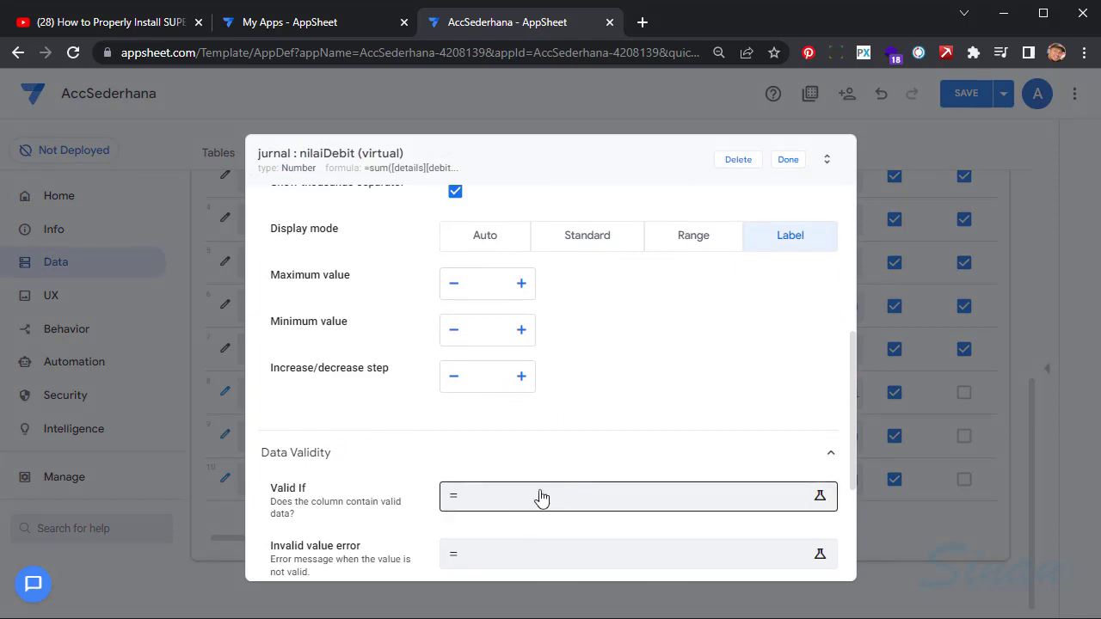
click(517, 506)
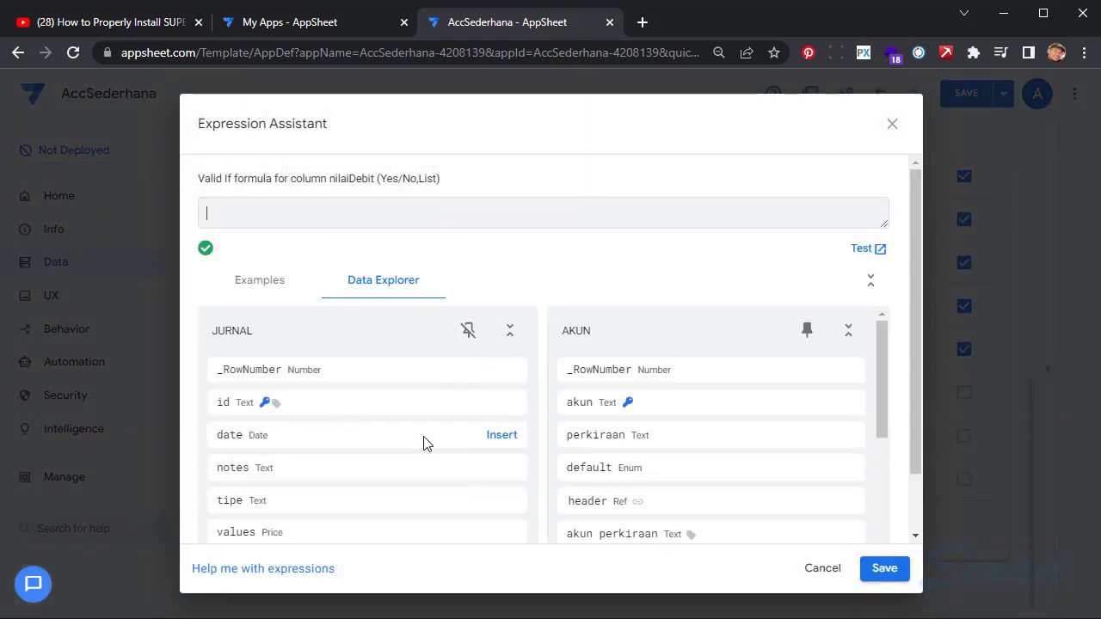
scroll(426, 439, down, 10)
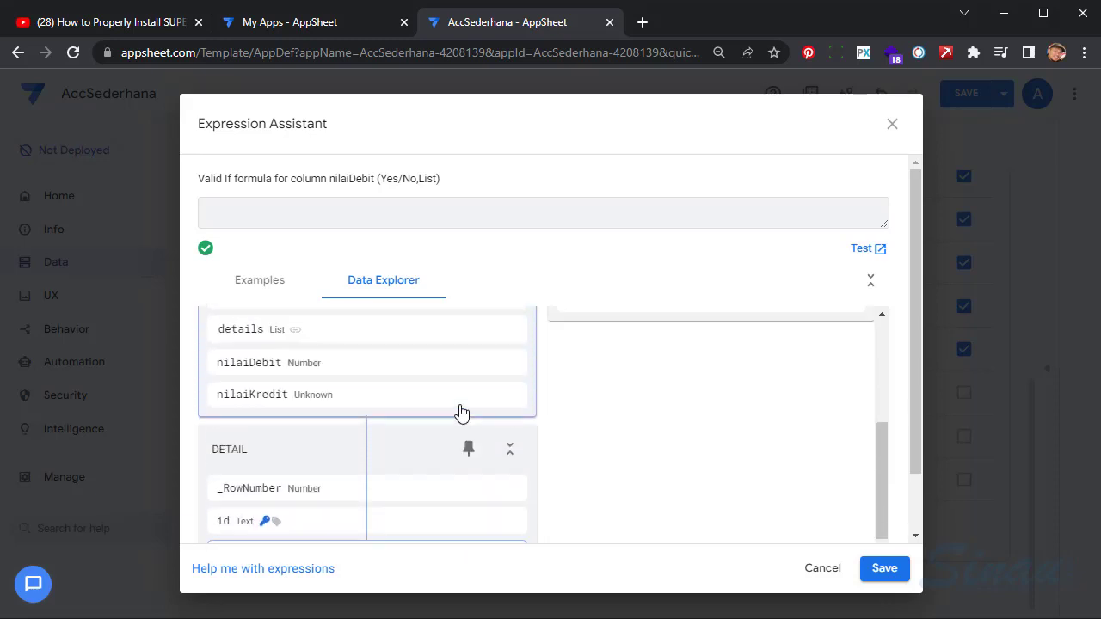
scroll(460, 413, up, 1)
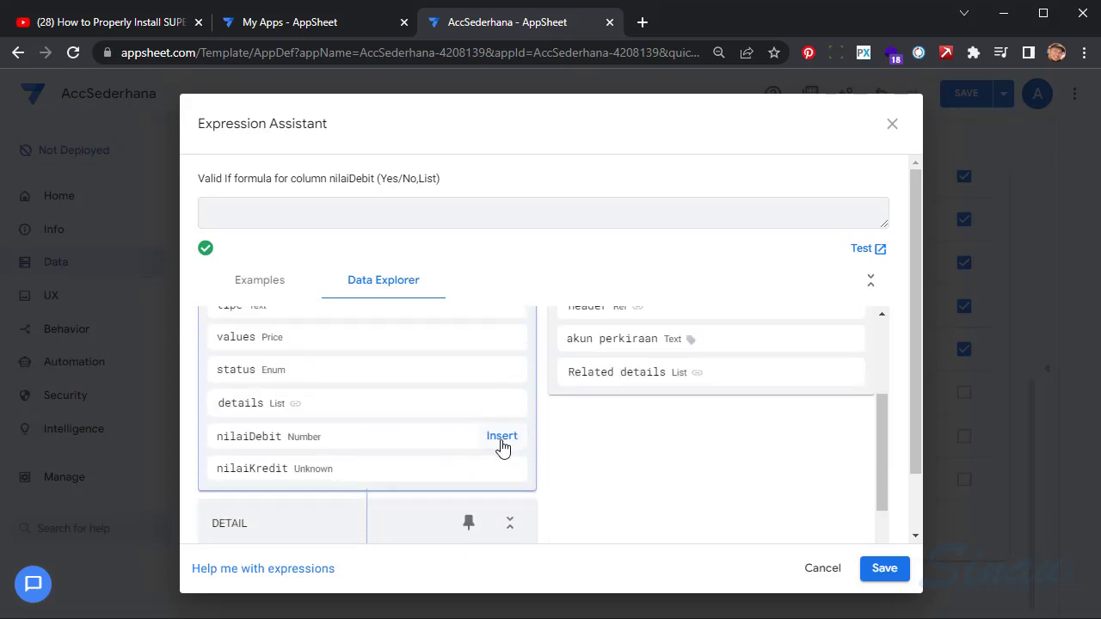
click(502, 441)
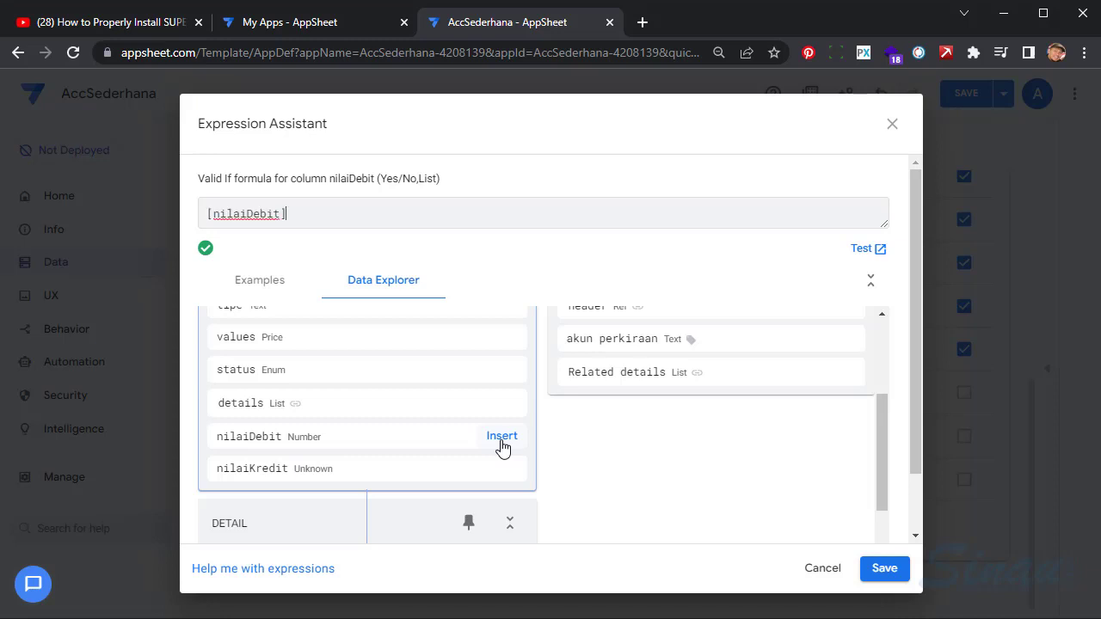
text(=)
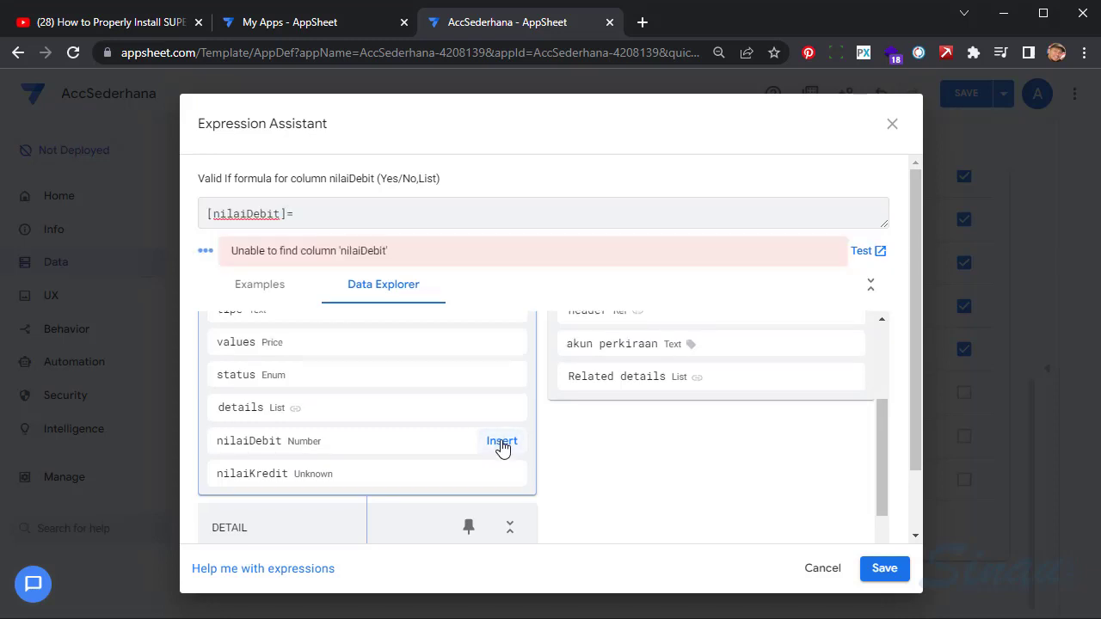
mouse_move(499, 480)
click(501, 474)
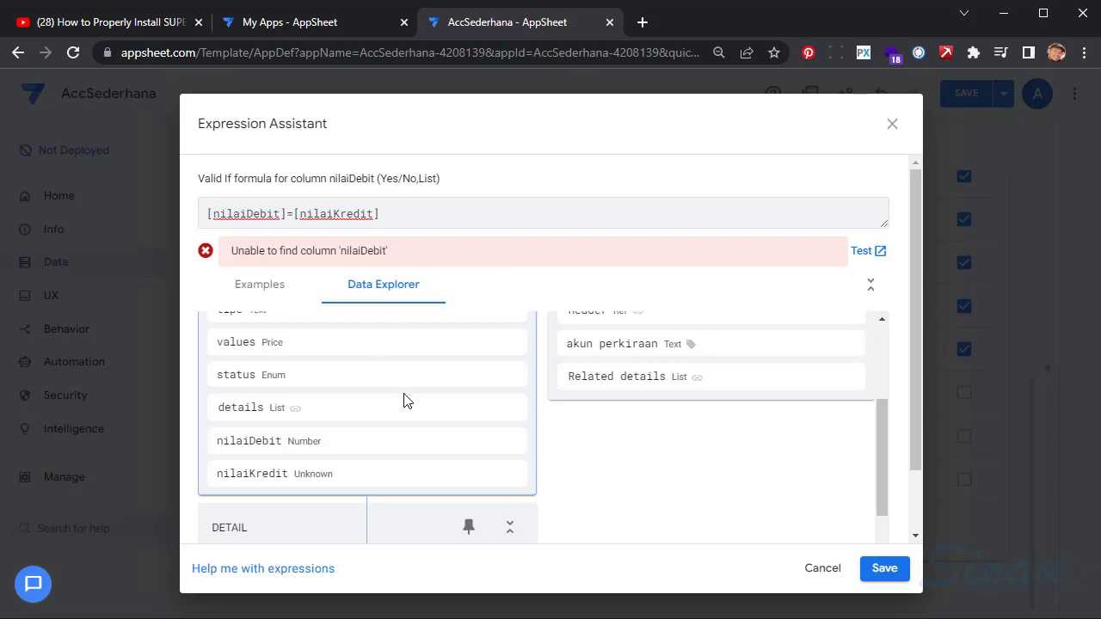
click(878, 580)
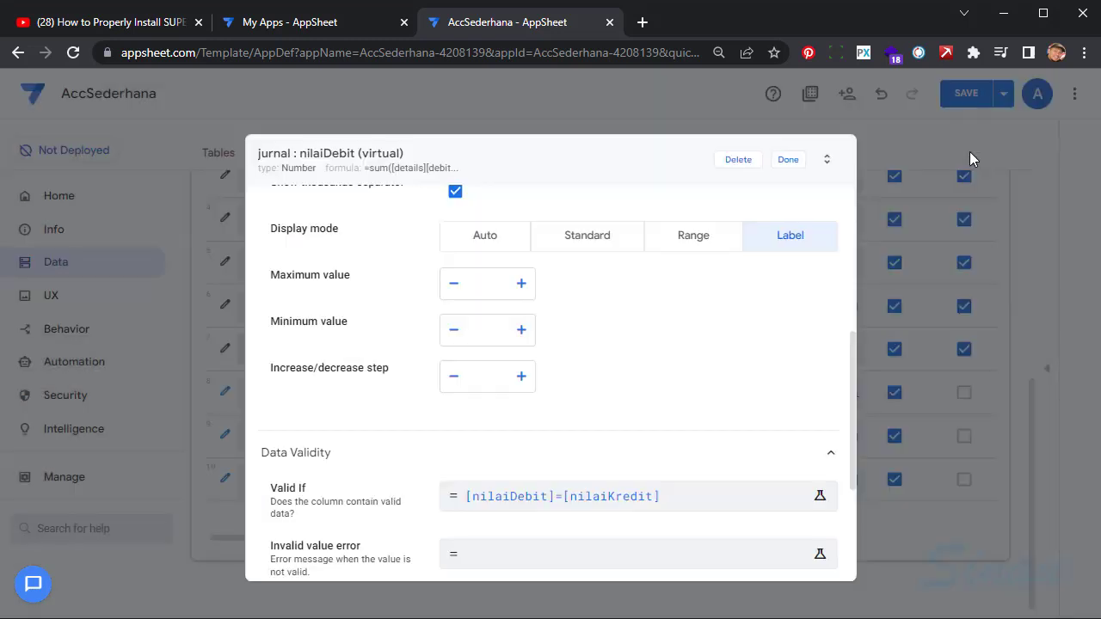
click(782, 164)
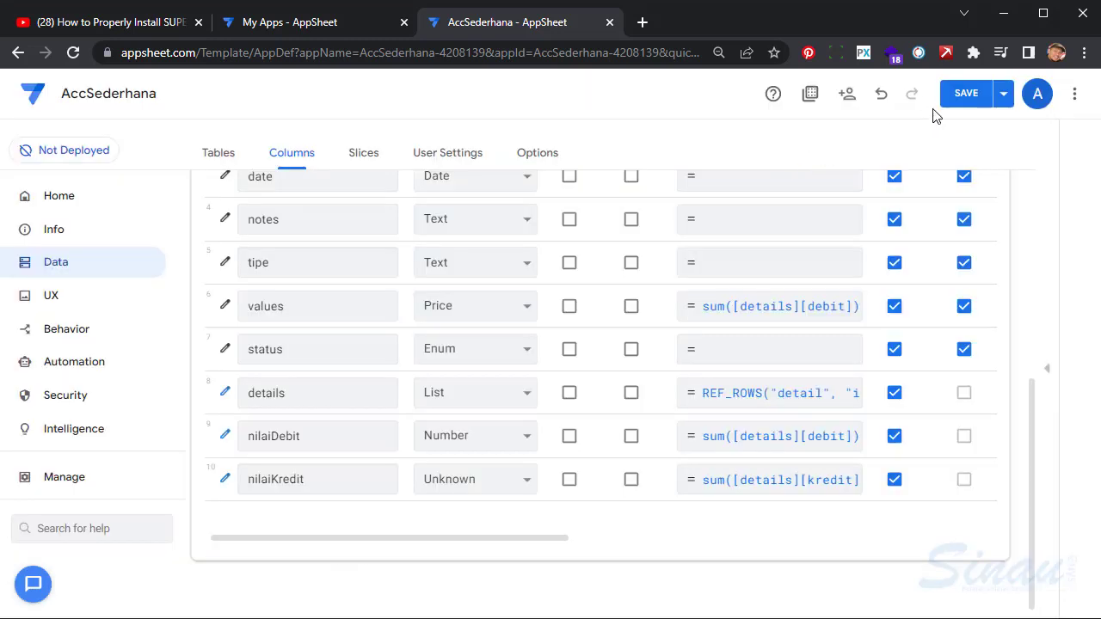
click(966, 94)
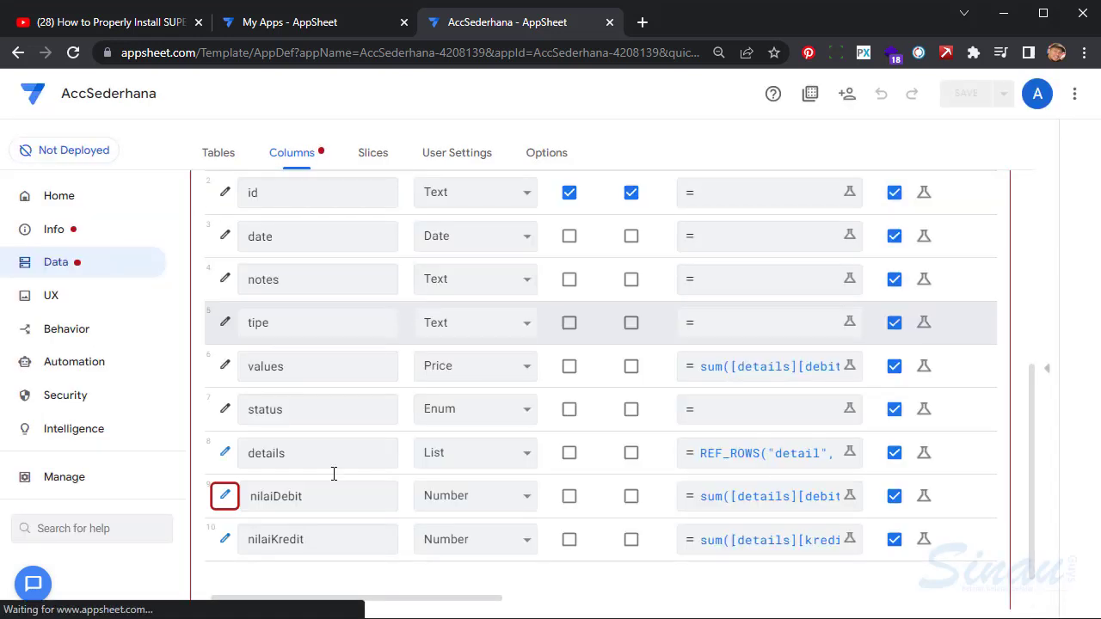
Reopen the nilaiDebit column's Valid If formula, confirm it as it stands, and save the app again.
click(225, 498)
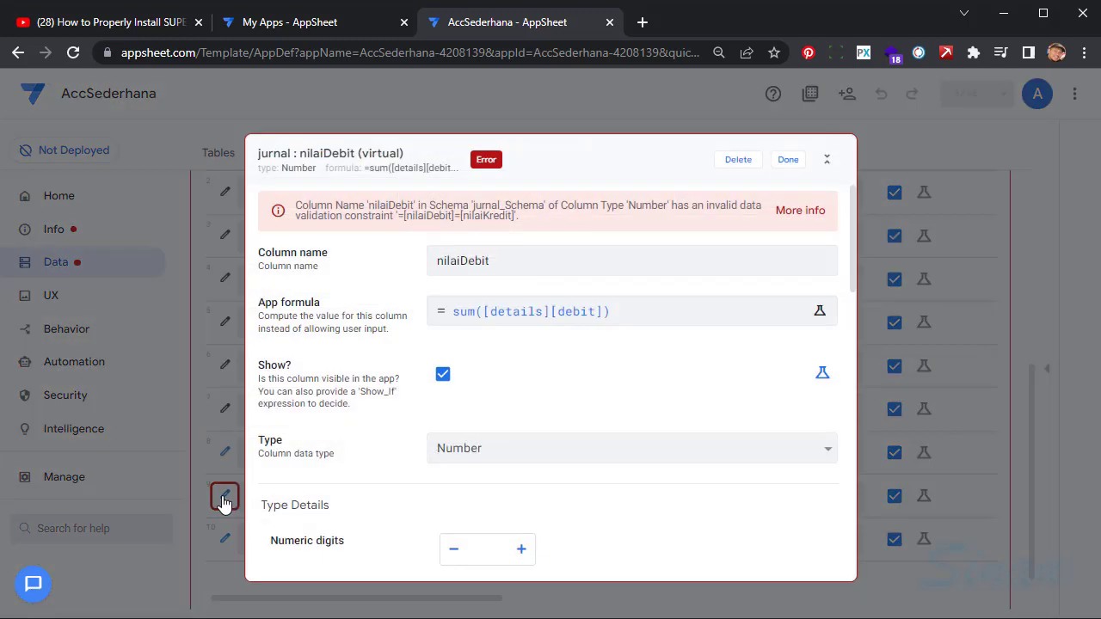
scroll(600, 440, down, 5)
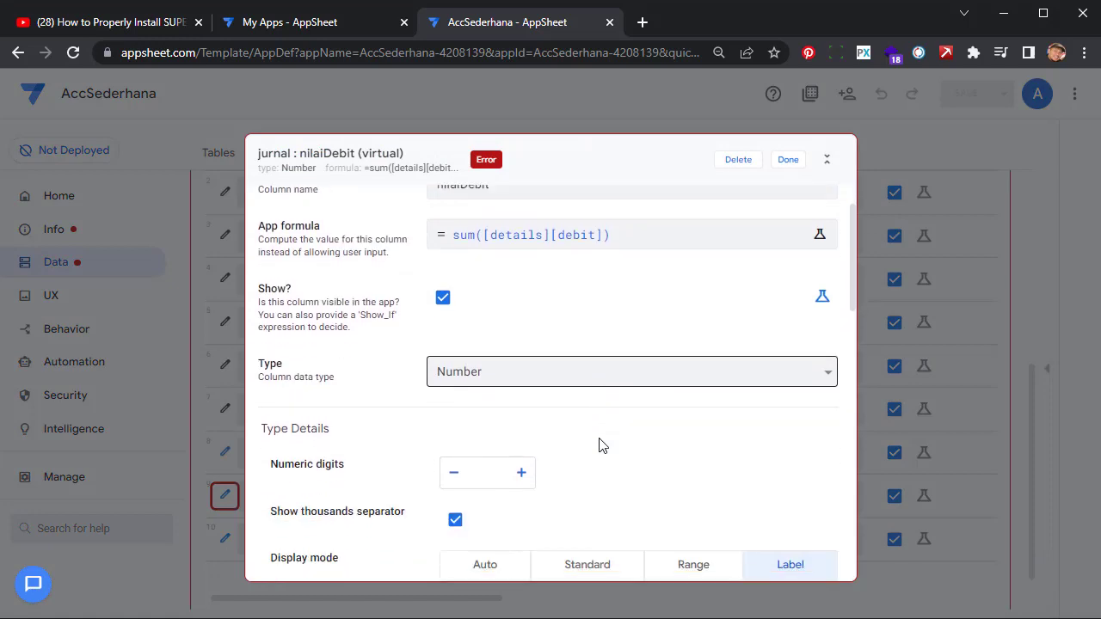
scroll(599, 445, down, 2)
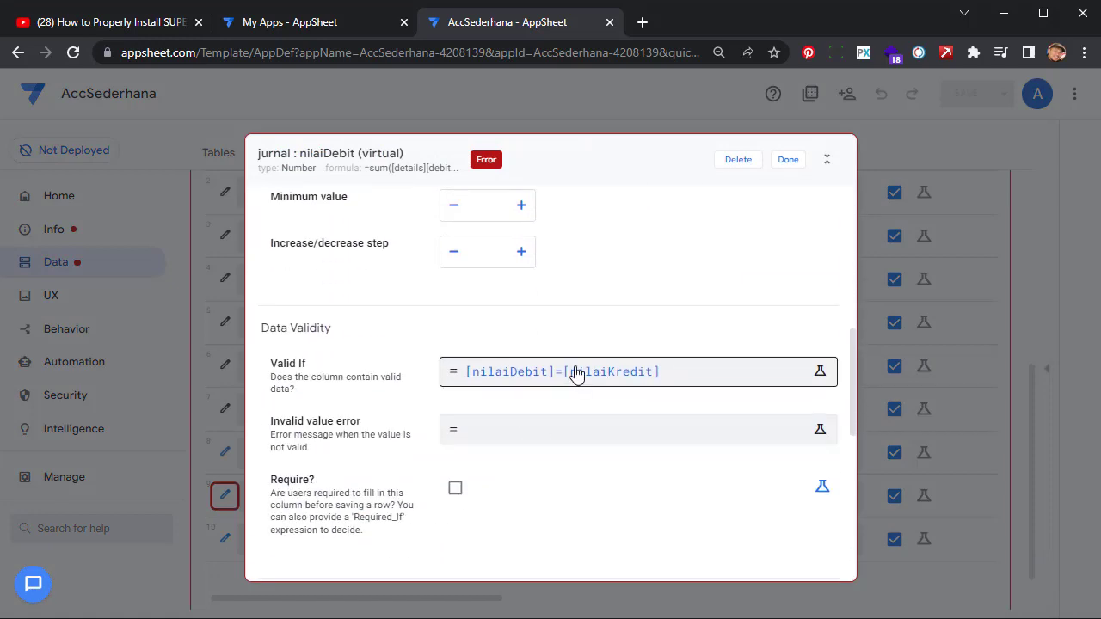
click(691, 376)
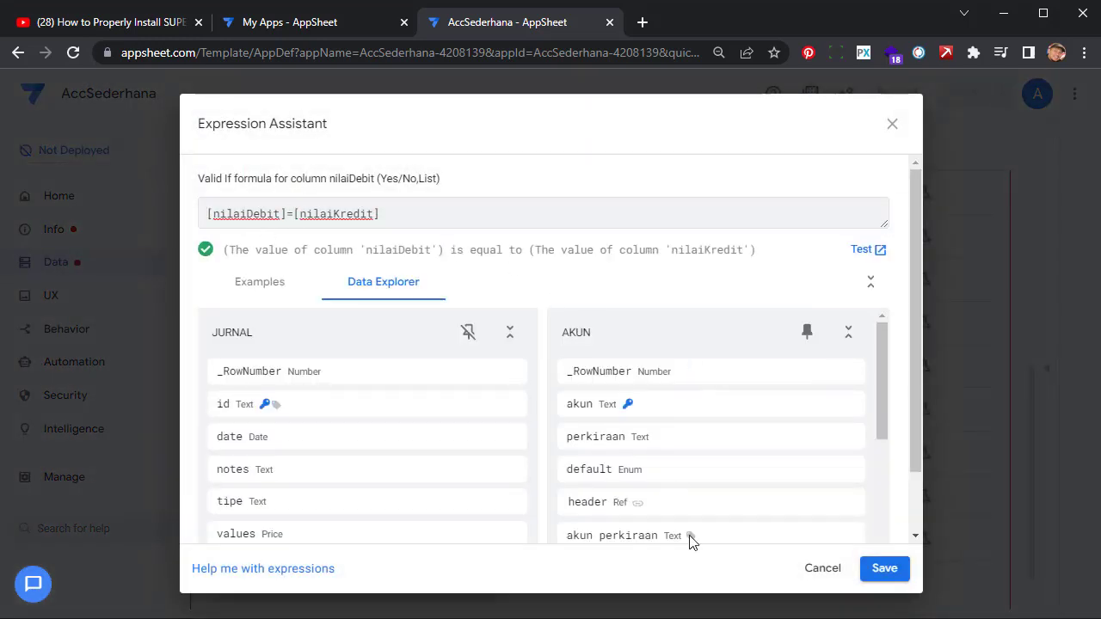
click(883, 569)
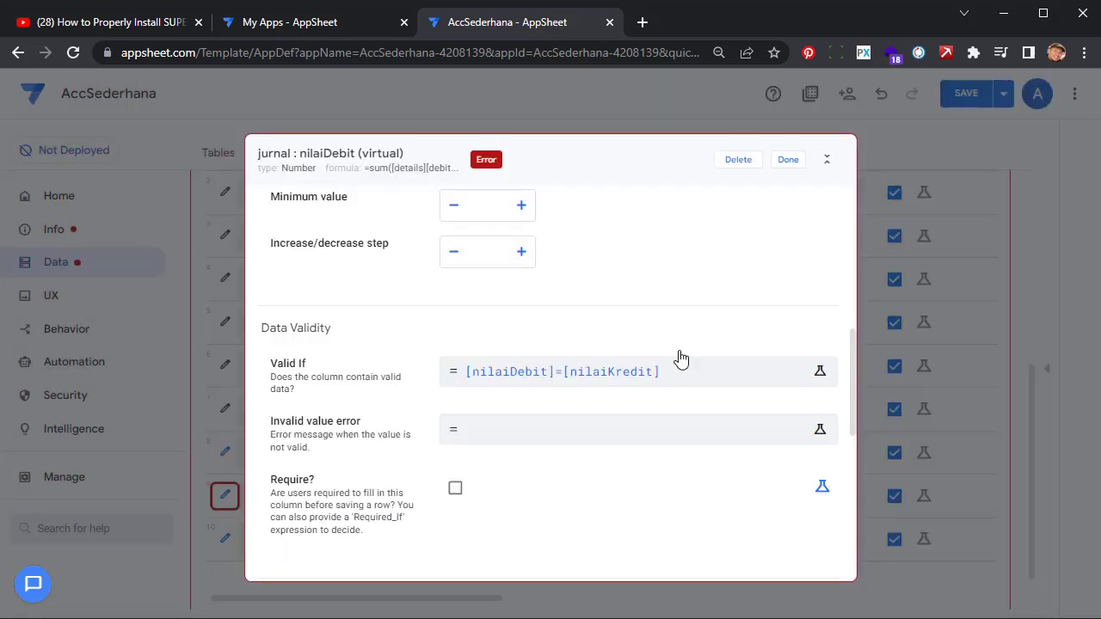
click(787, 163)
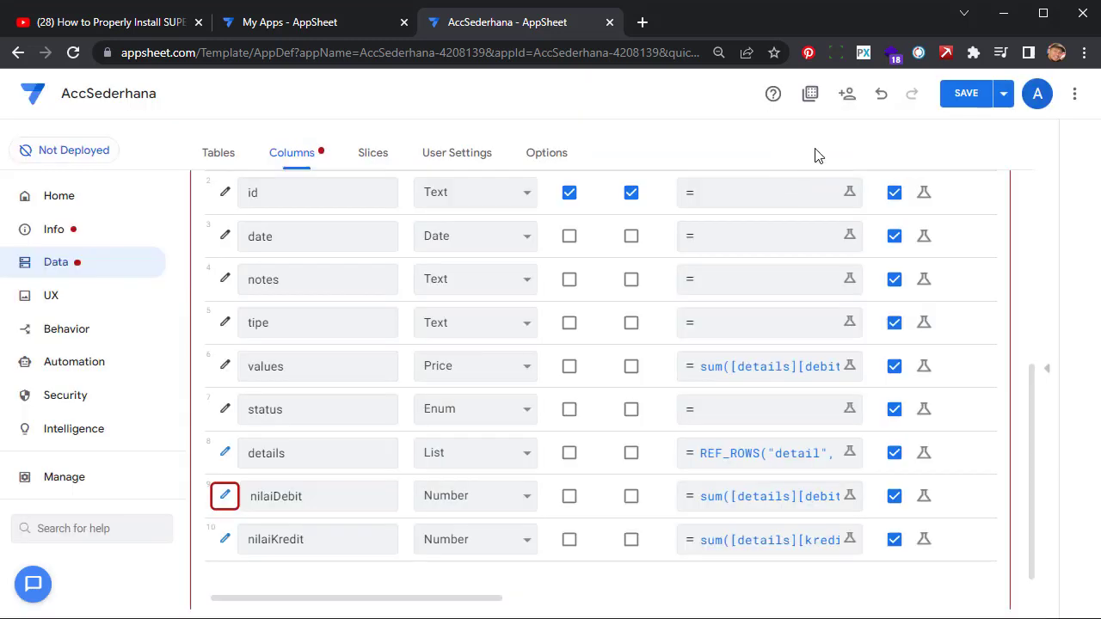
click(967, 95)
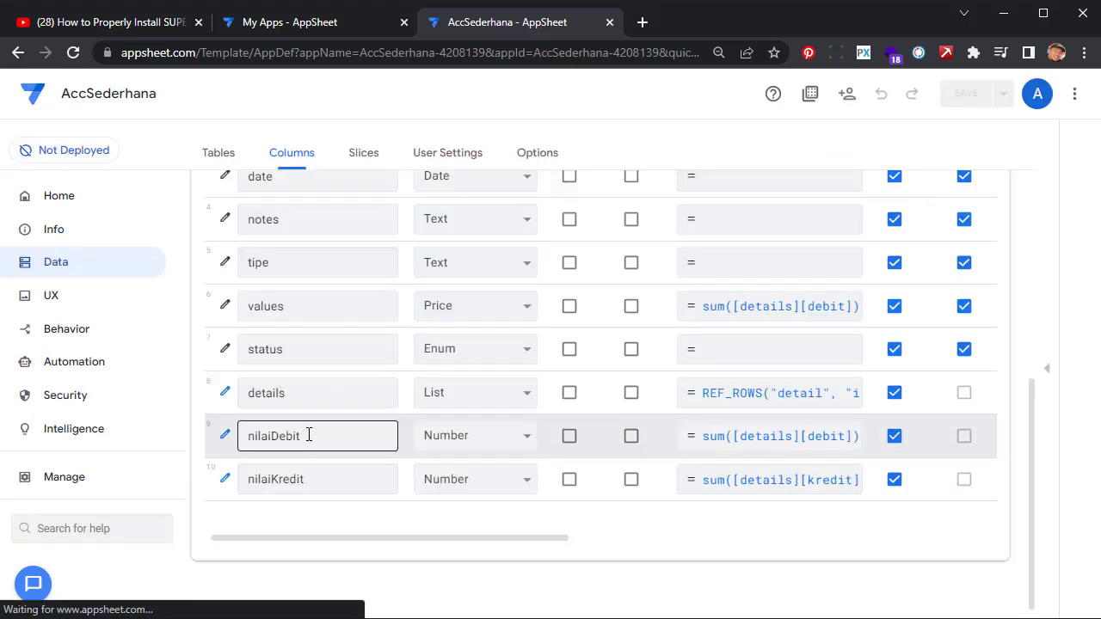
click(226, 481)
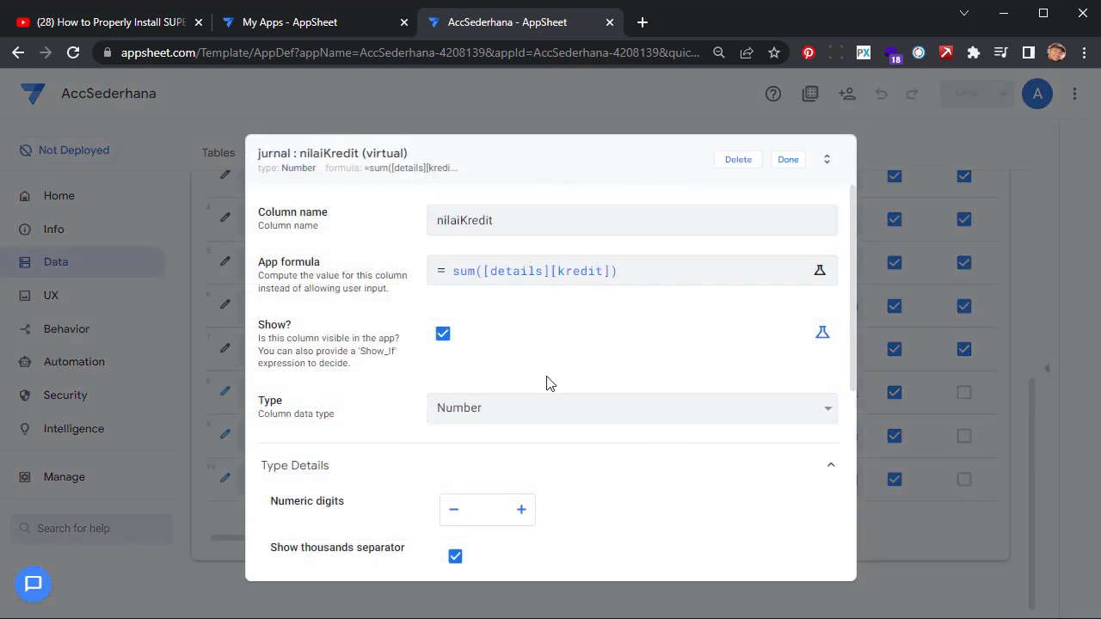
scroll(551, 383, down, 3)
scroll(551, 383, down, 2)
click(788, 159)
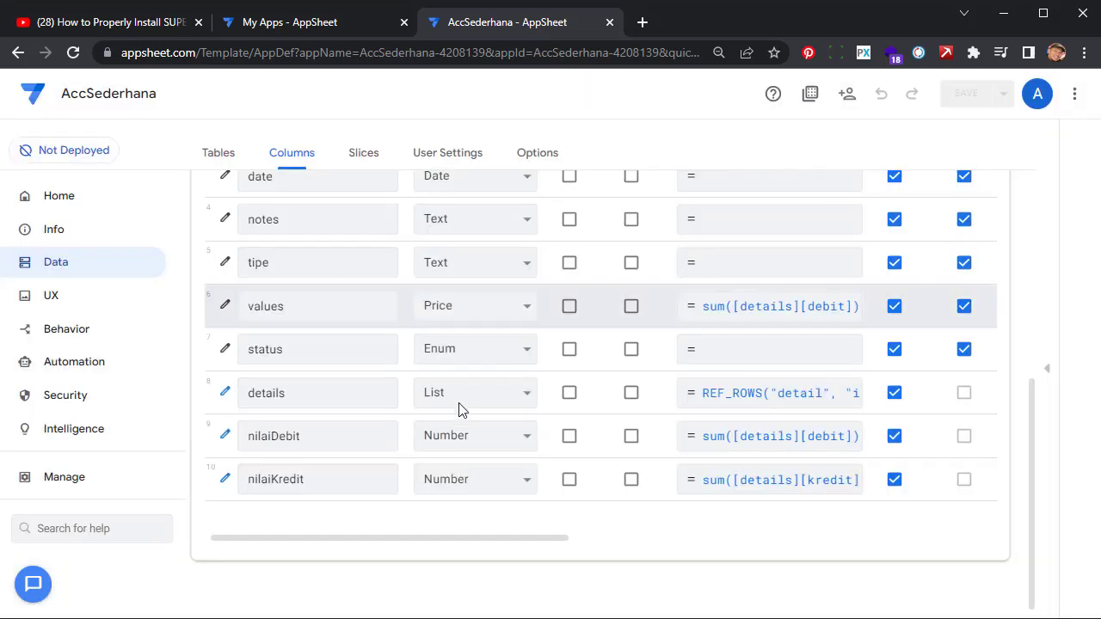
Set the nilaiDebit column's Invalid value error to "Mohon maaf transaksi anda tidak balance, silahkan cek ulang transaksi anda" and copy that text.
click(225, 436)
scroll(427, 393, down, 4)
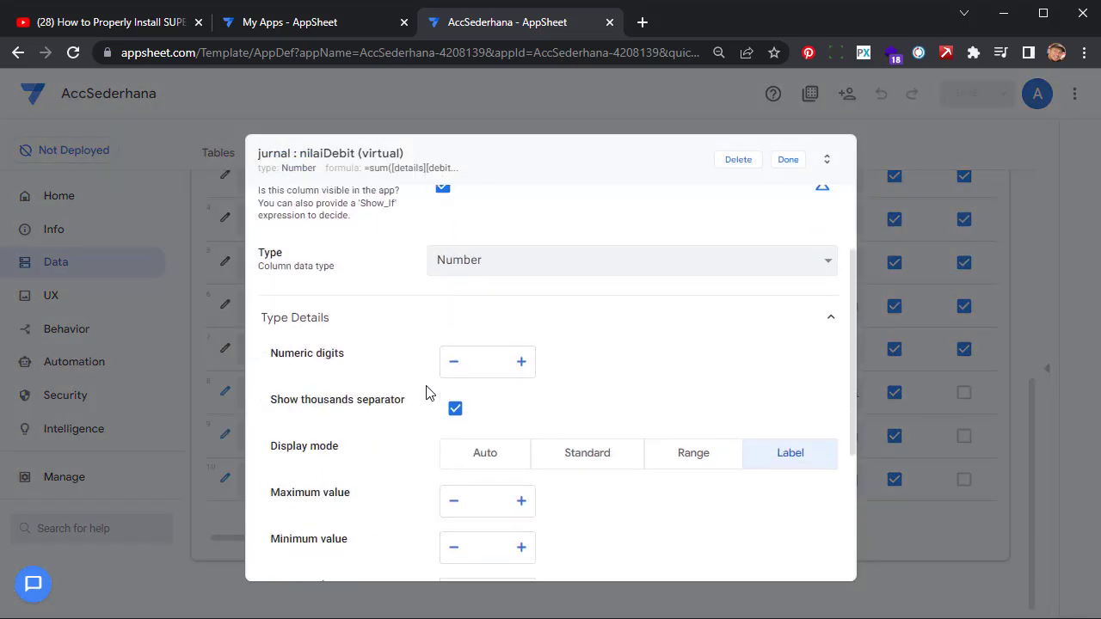
click(306, 454)
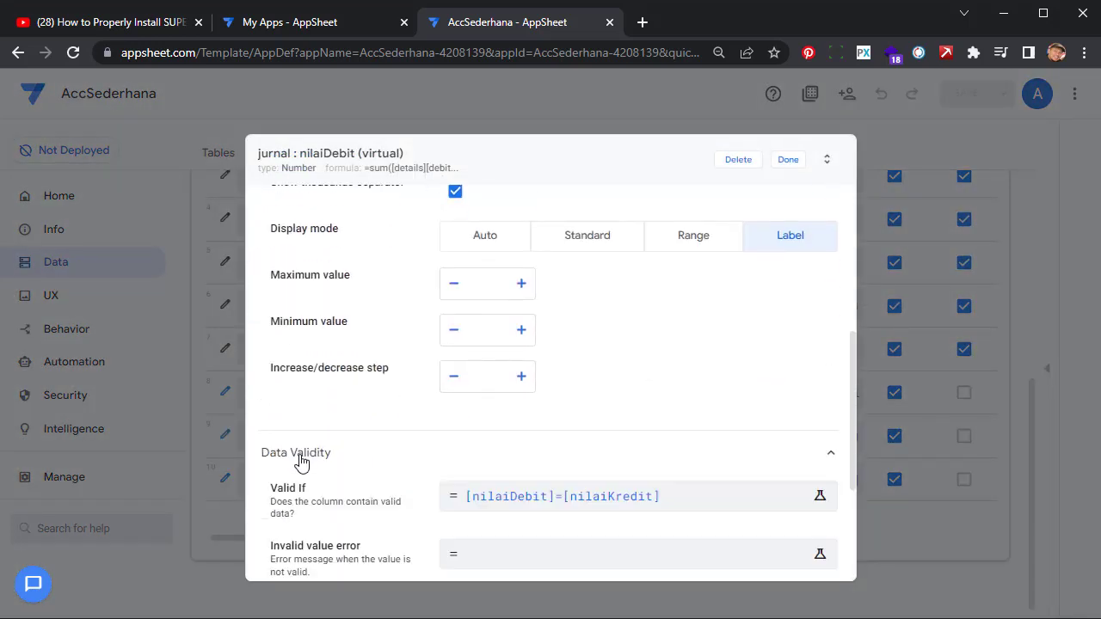
scroll(532, 469, down, 1)
scroll(531, 469, down, 2)
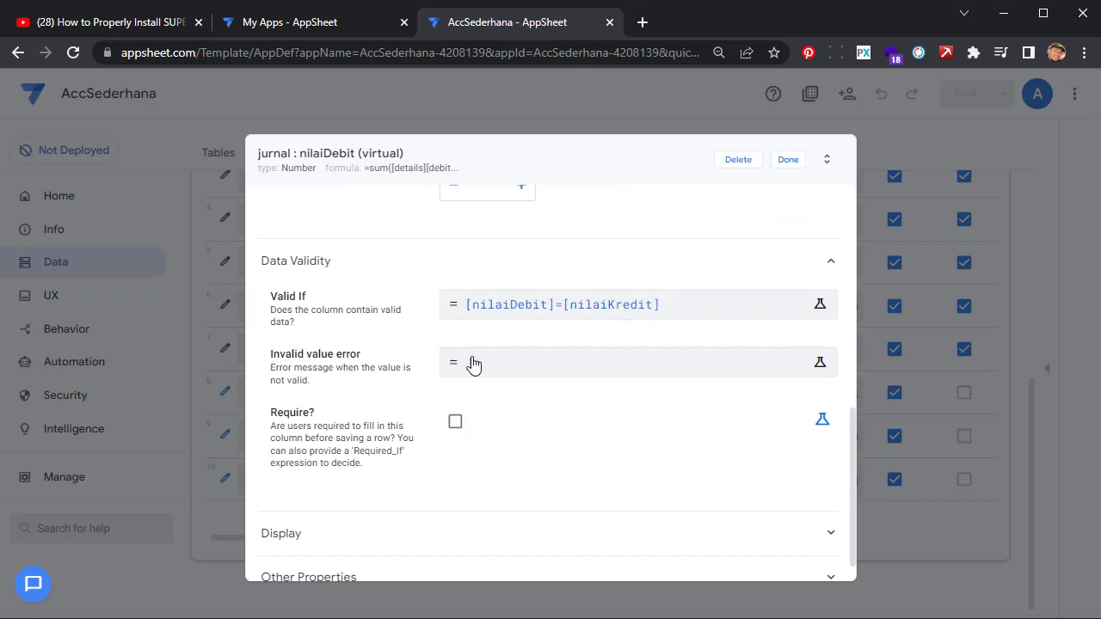
click(561, 366)
click(383, 281)
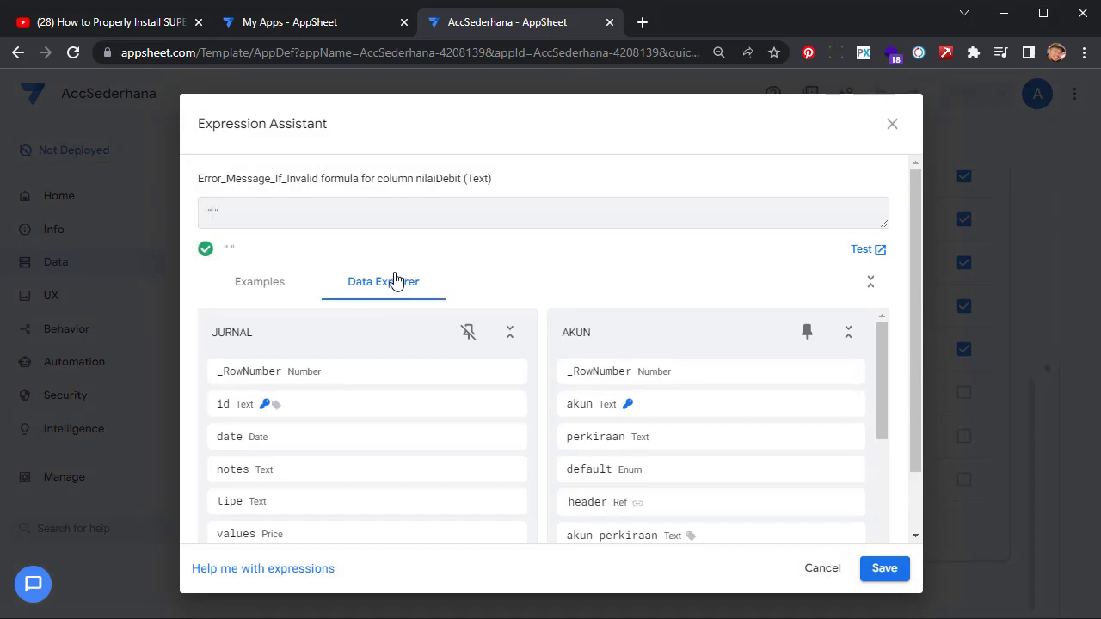
text("Mohon maaf transaksi anda tidak balance, silahkan cek ulang transaksi anda)
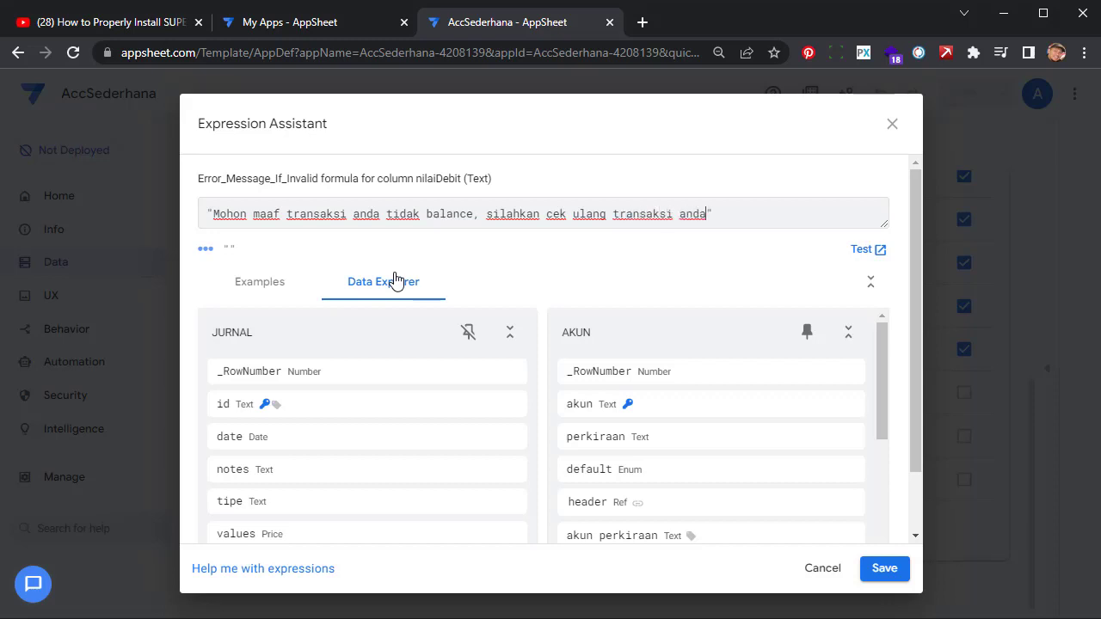
key(ctrl+a)
key(ctrl+c)
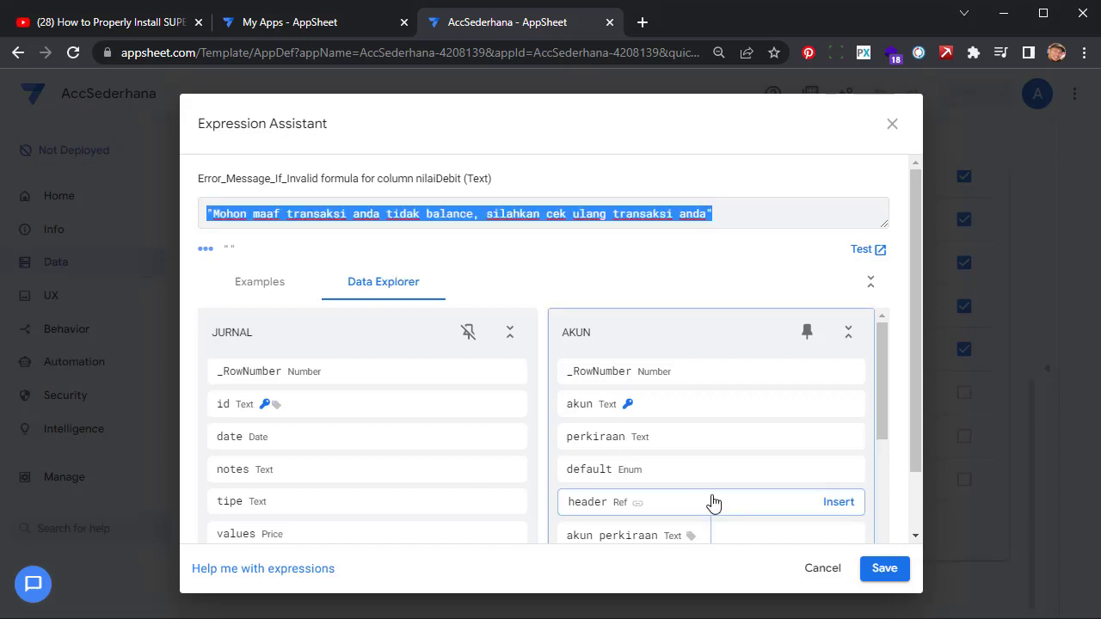
click(885, 570)
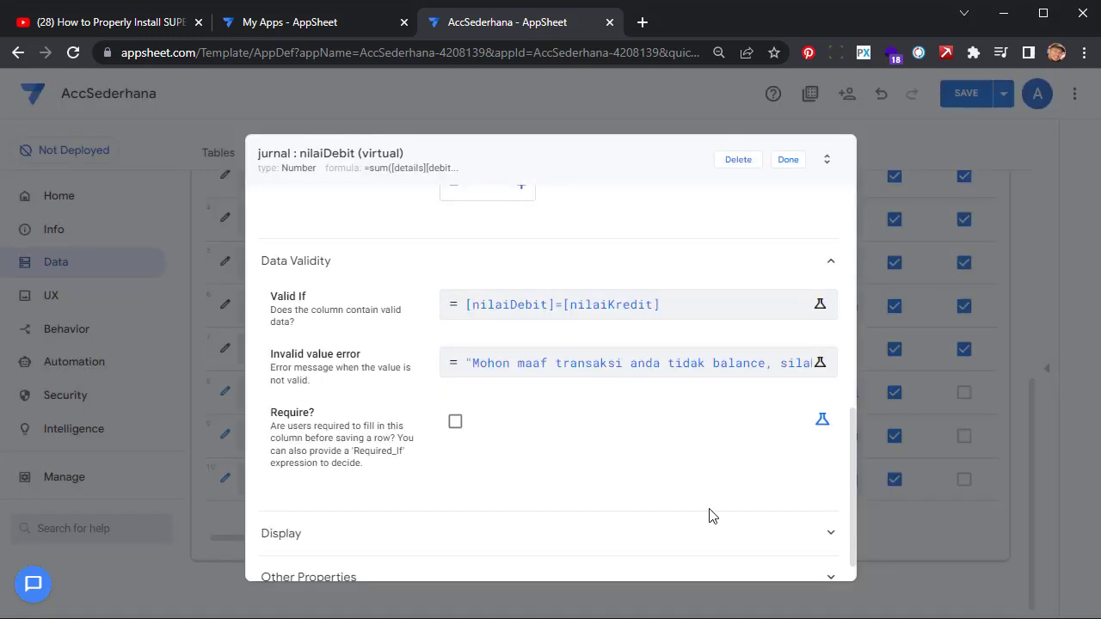
click(788, 160)
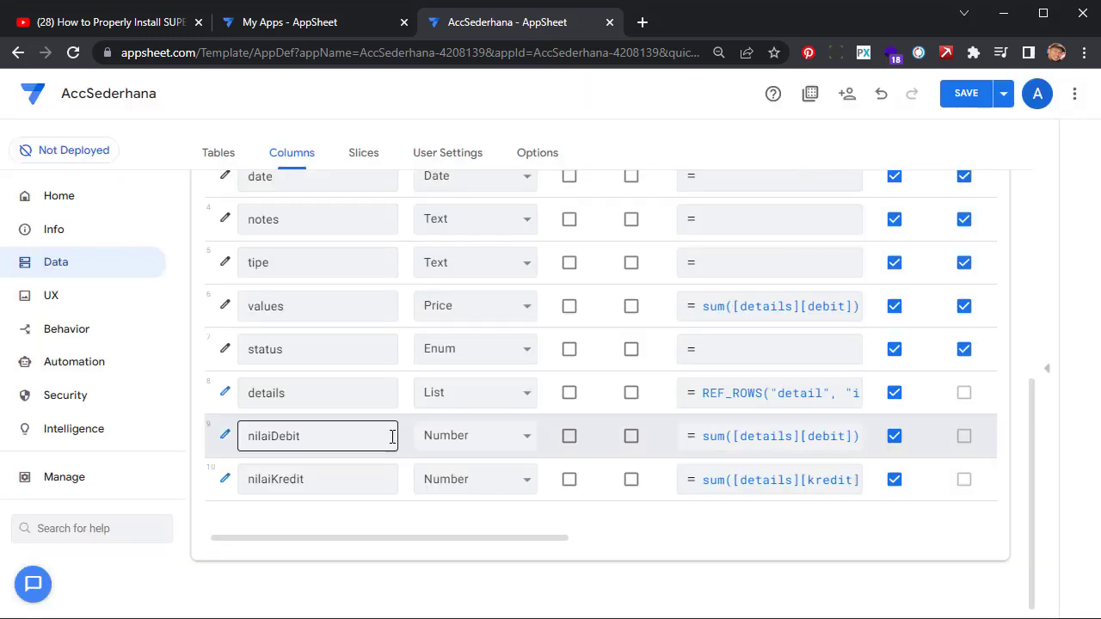
Set the nilaiKredit column's Valid If formula to [nilaiKredit]=[nilaiDebit].
click(225, 479)
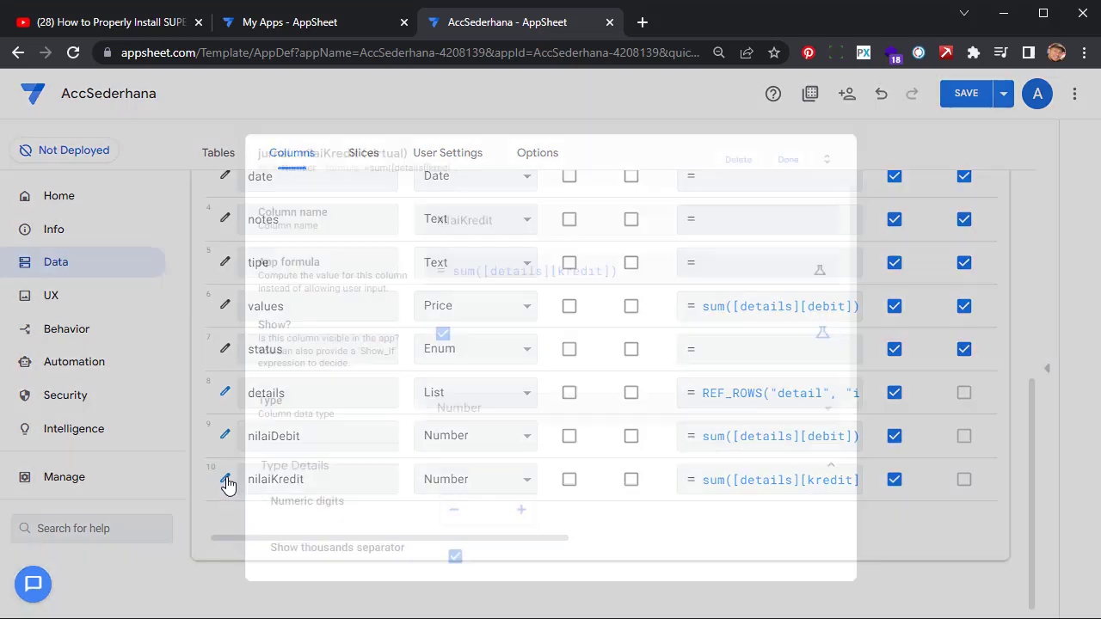
scroll(484, 425, down, 4)
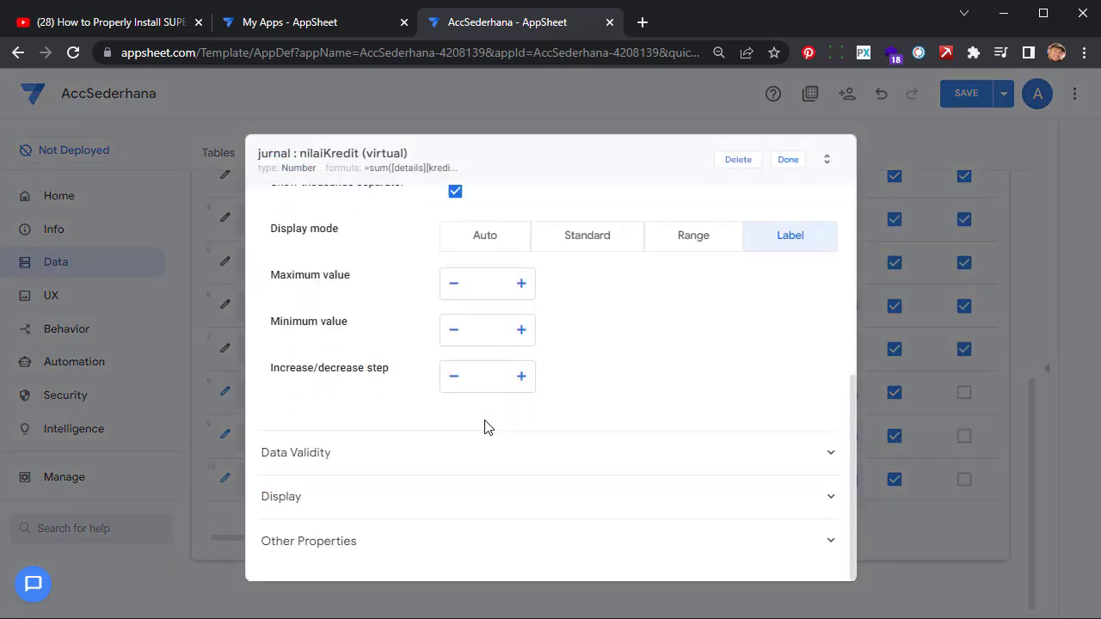
click(376, 466)
click(563, 497)
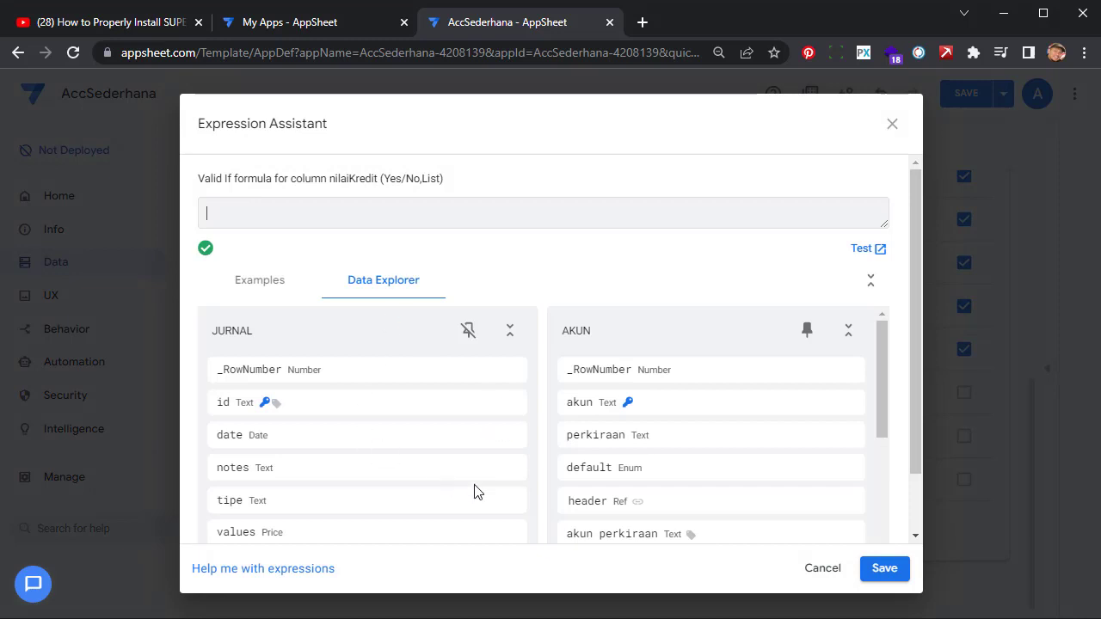
scroll(474, 491, down, 4)
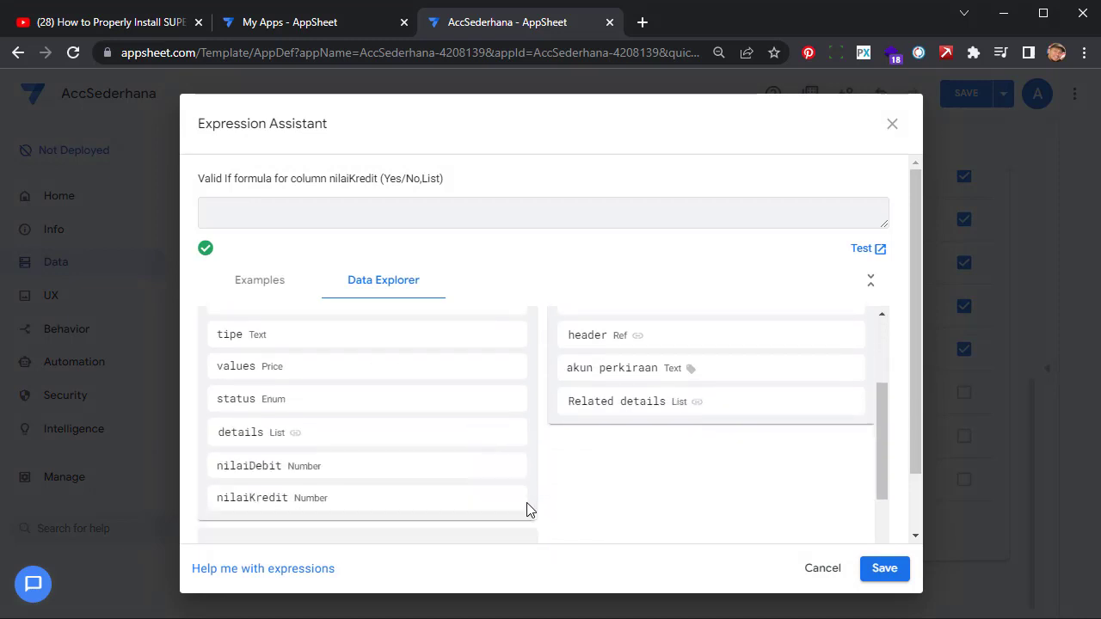
click(502, 499)
click(501, 470)
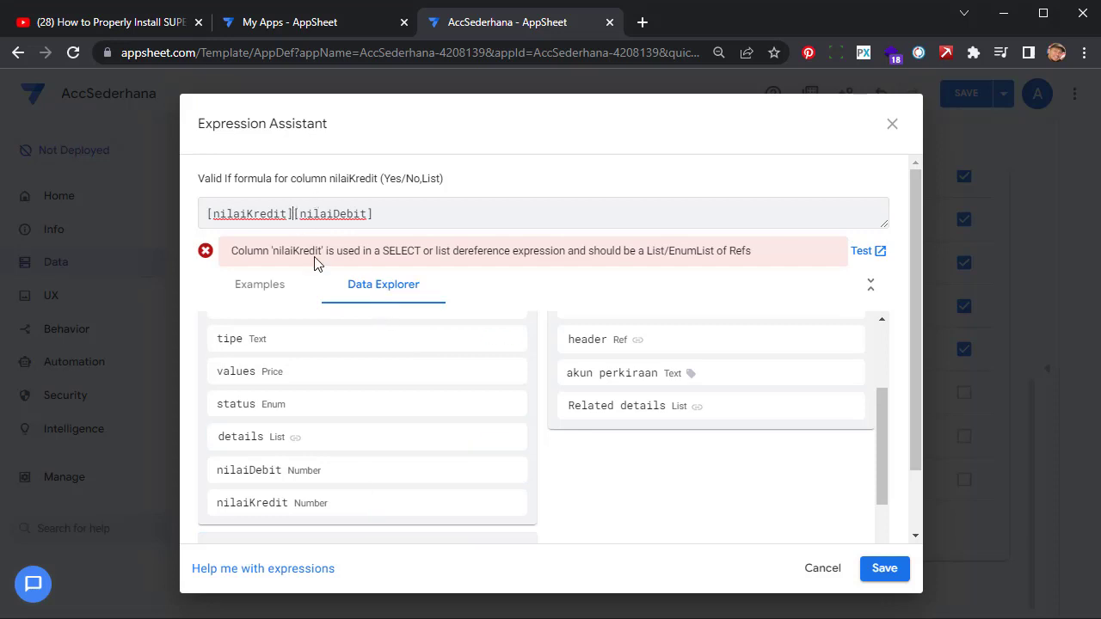
text(=)
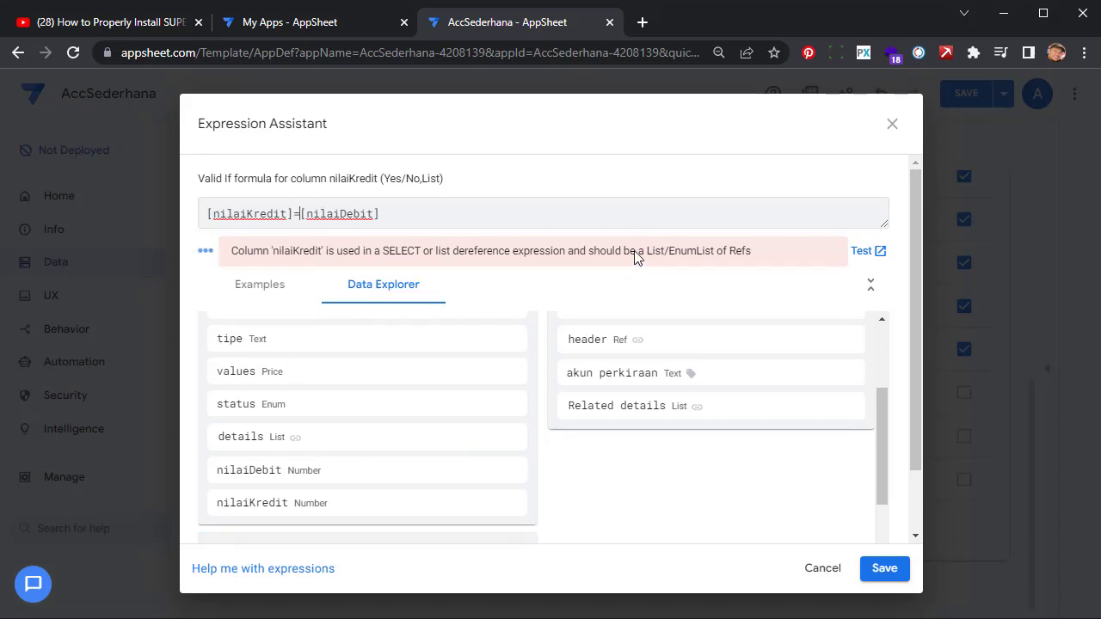
click(886, 570)
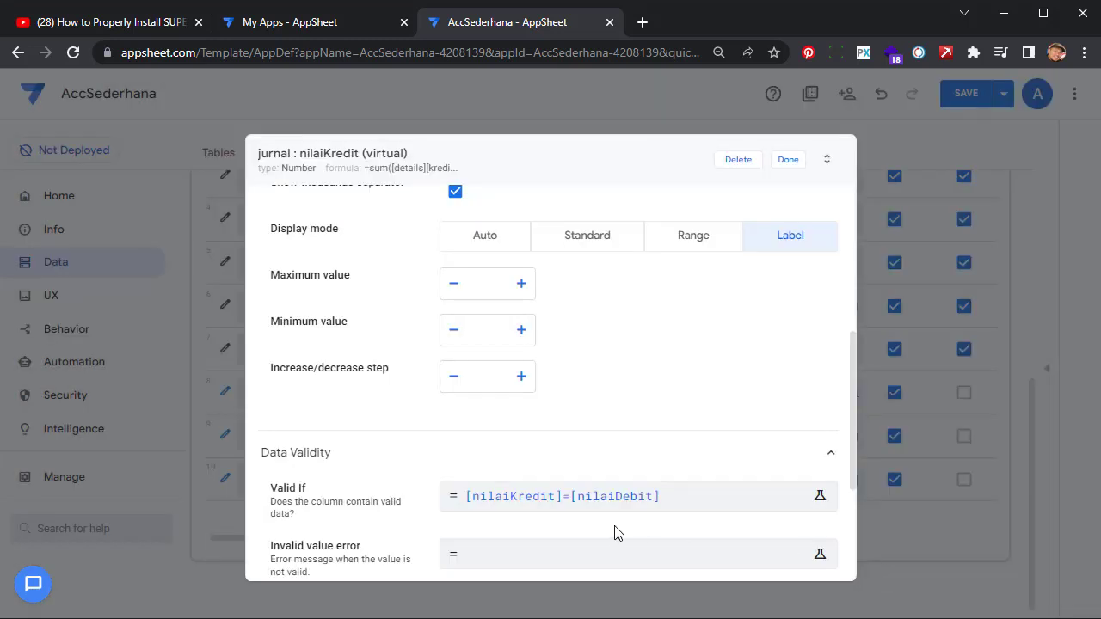
Paste the copied message "Mohon maaf transaksi anda tidak balance, silahkan cek ulang transaksi anda" as nilaiKredit's Invalid value error and save the app.
click(504, 558)
key(ctrl+v)
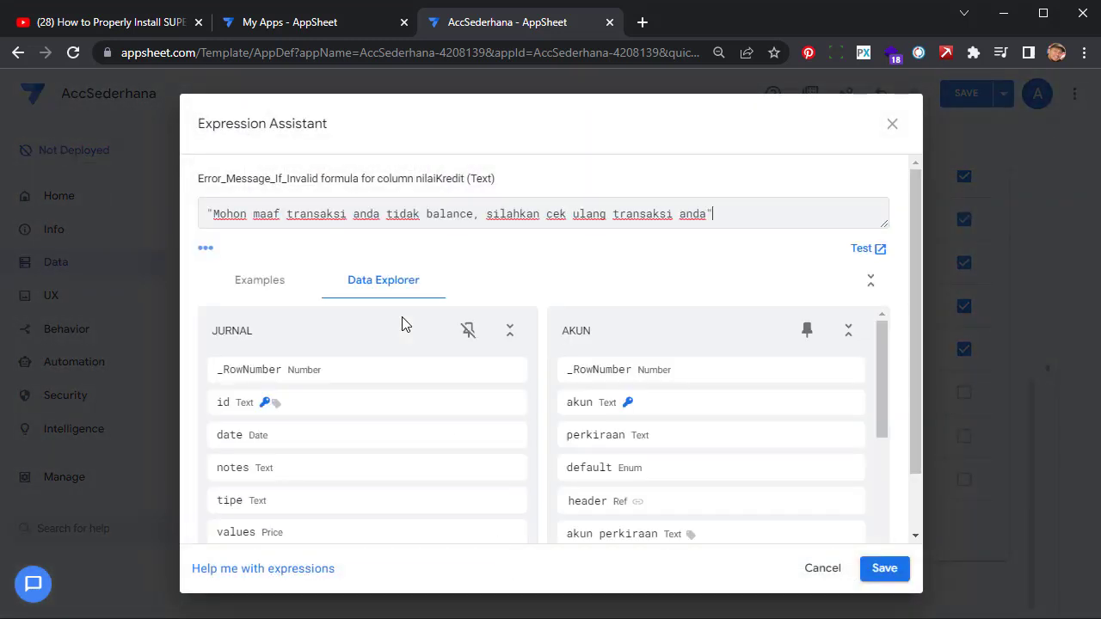
click(887, 569)
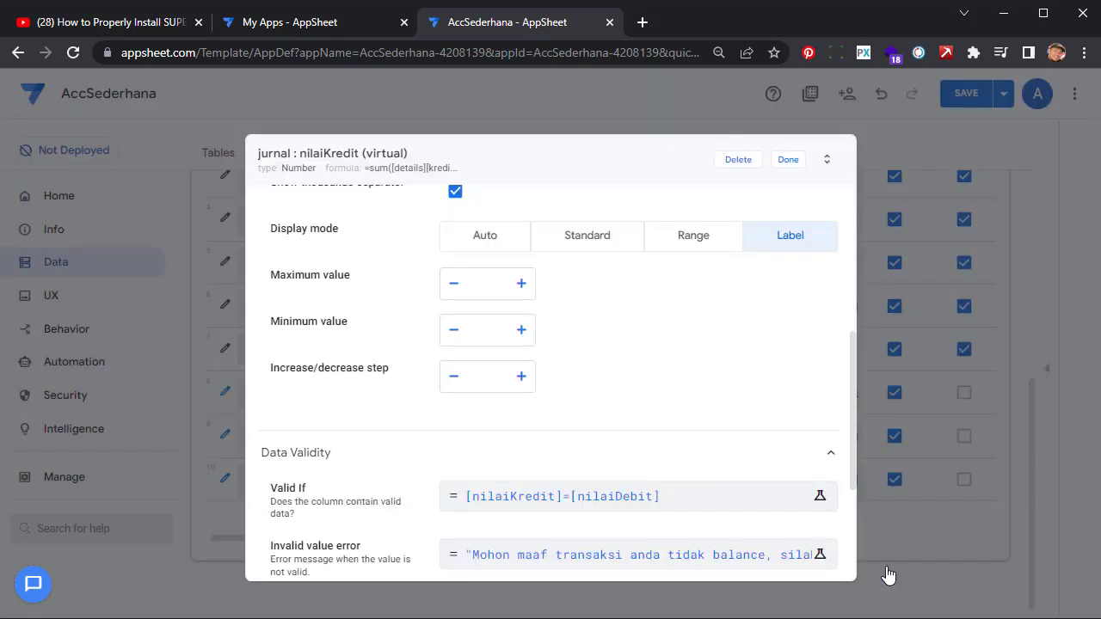
click(789, 163)
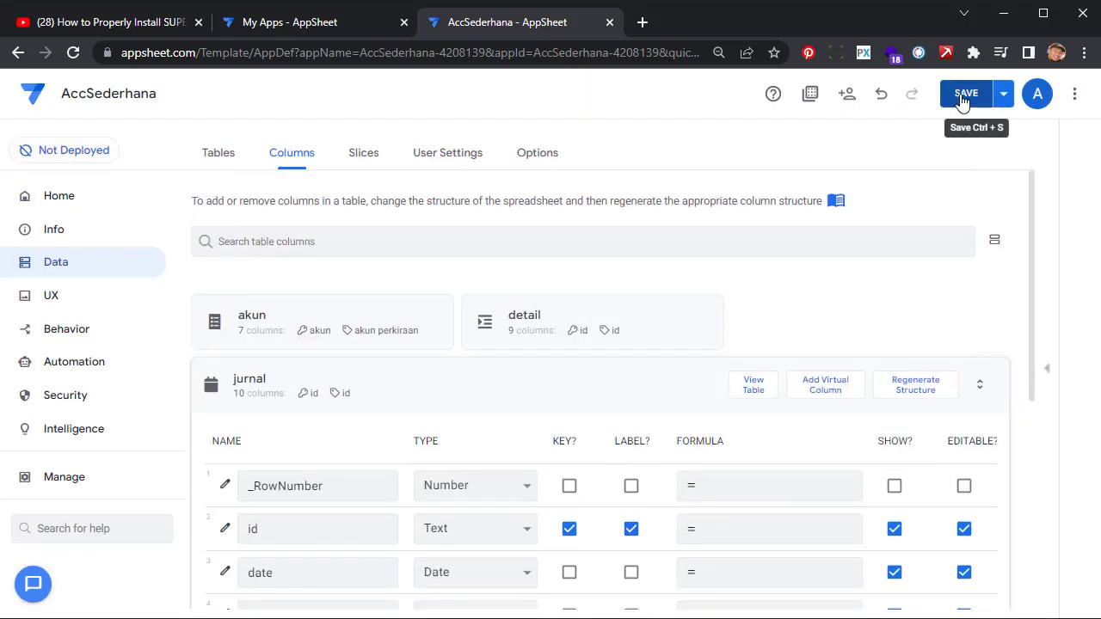
click(964, 97)
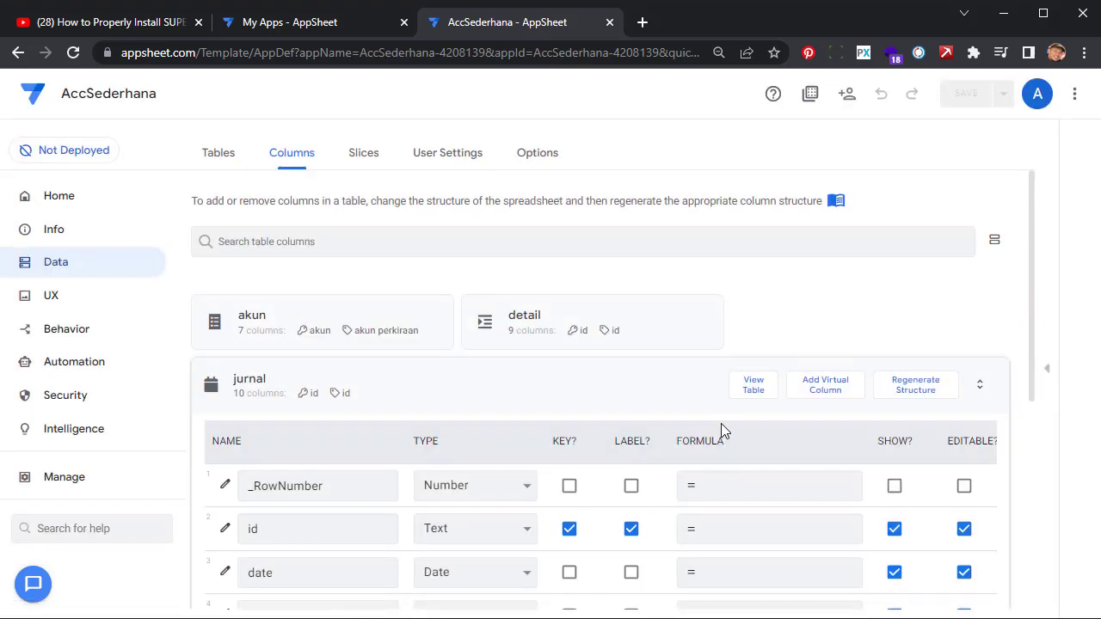
Examine the jurnal Form in the tablet preview, checking its fields from id to nilaiKredit, and return to the phone preview.
click(1048, 372)
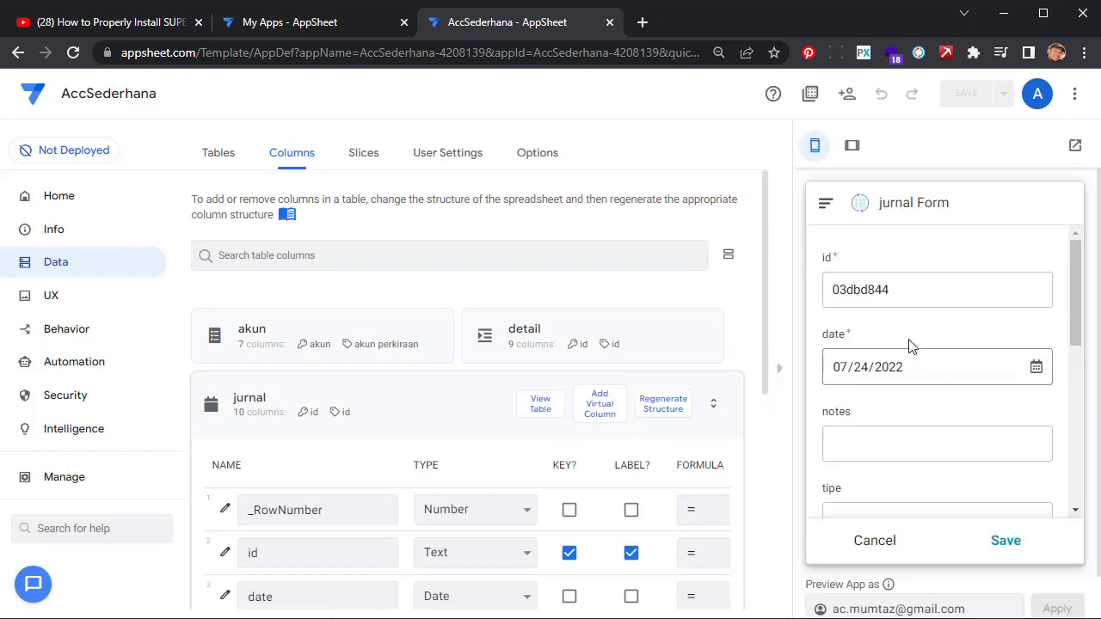
click(852, 145)
scroll(791, 335, down, 5)
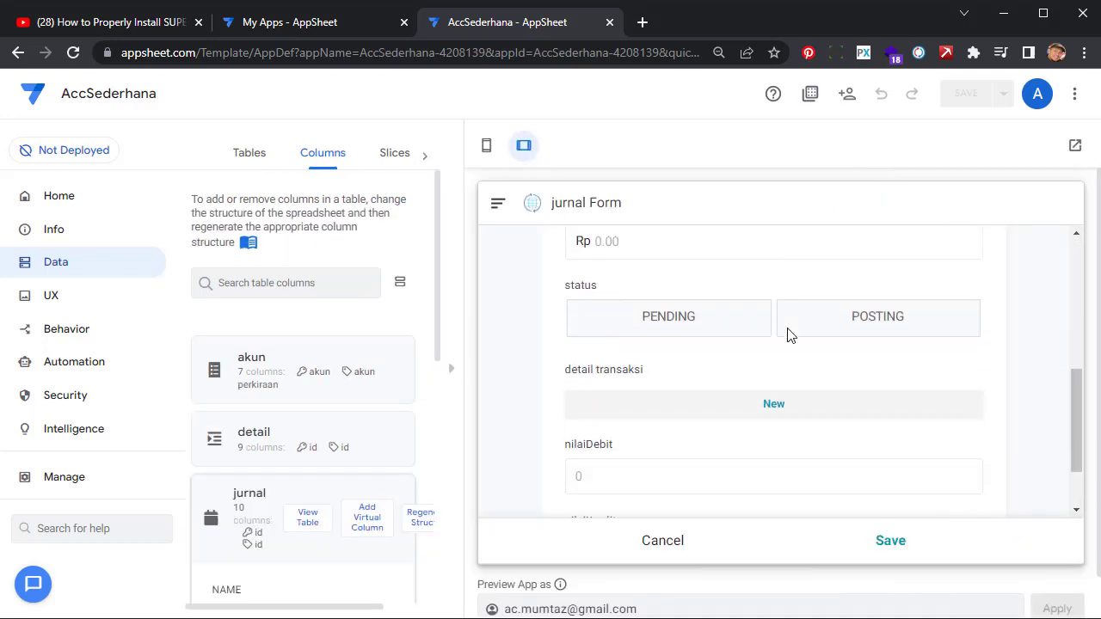
scroll(790, 336, up, 4)
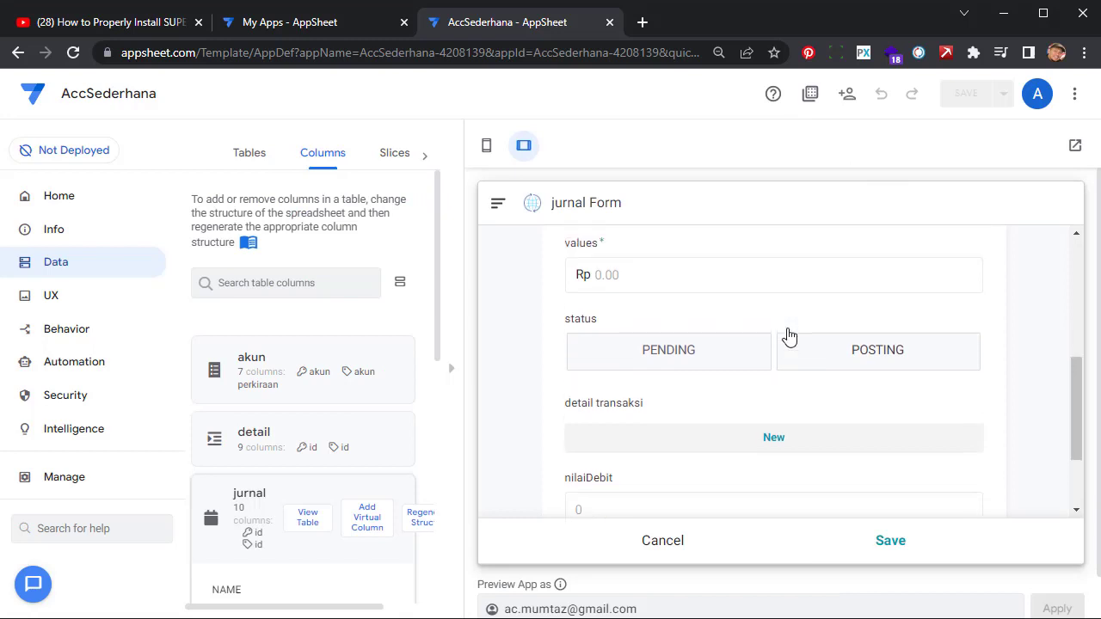
scroll(790, 336, down, 2)
scroll(791, 335, up, 3)
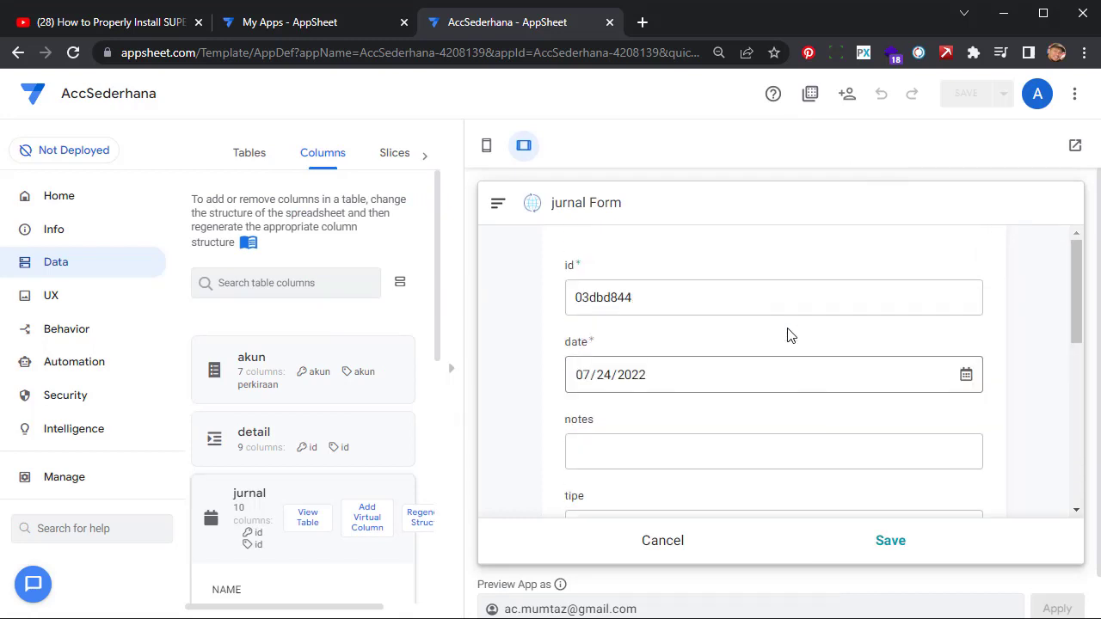
scroll(790, 335, down, 5)
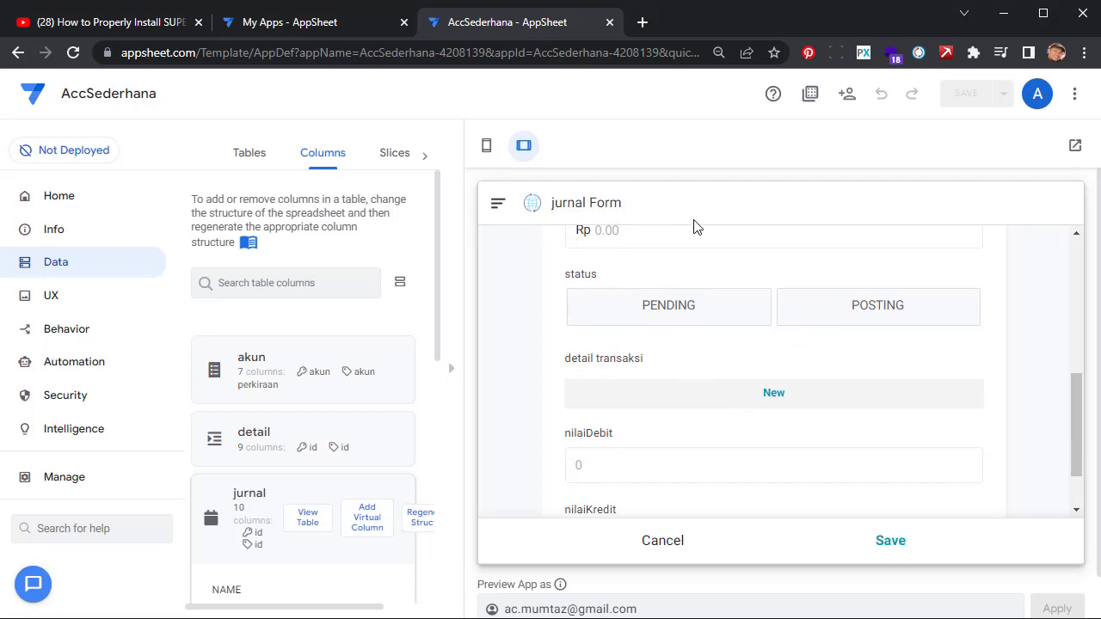
scroll(670, 318, down, 2)
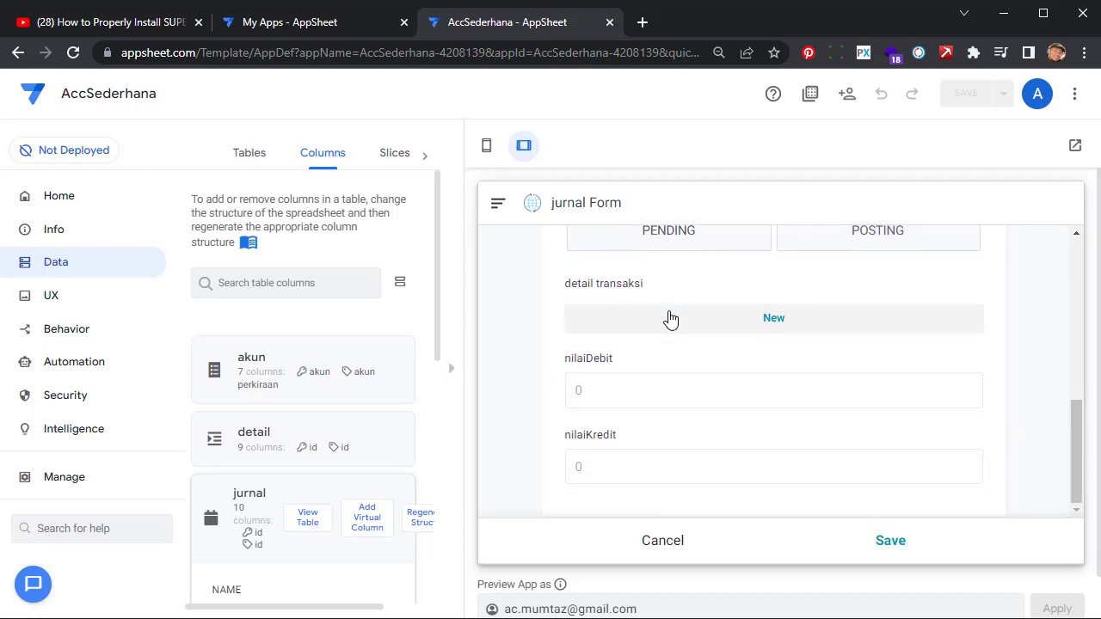
scroll(670, 319, up, 3)
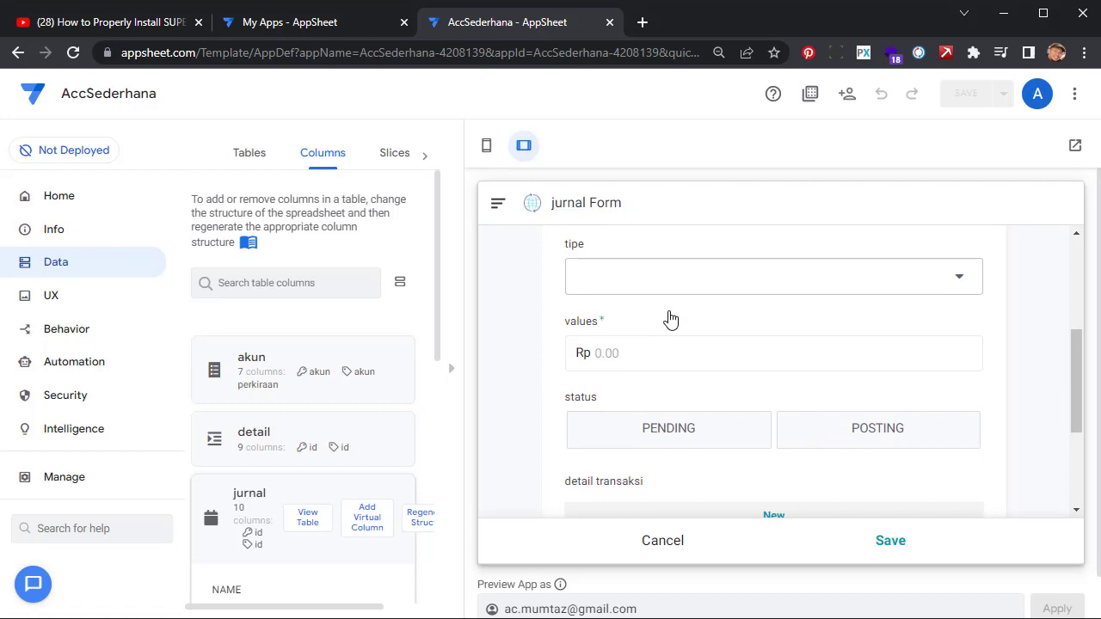
scroll(670, 362, down, 1)
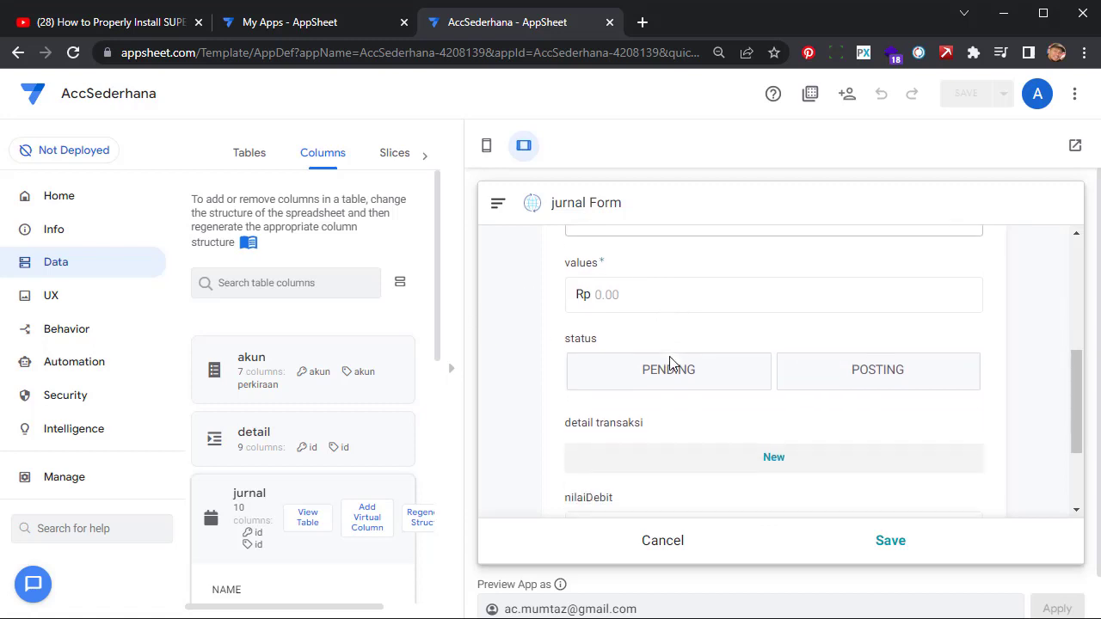
click(486, 145)
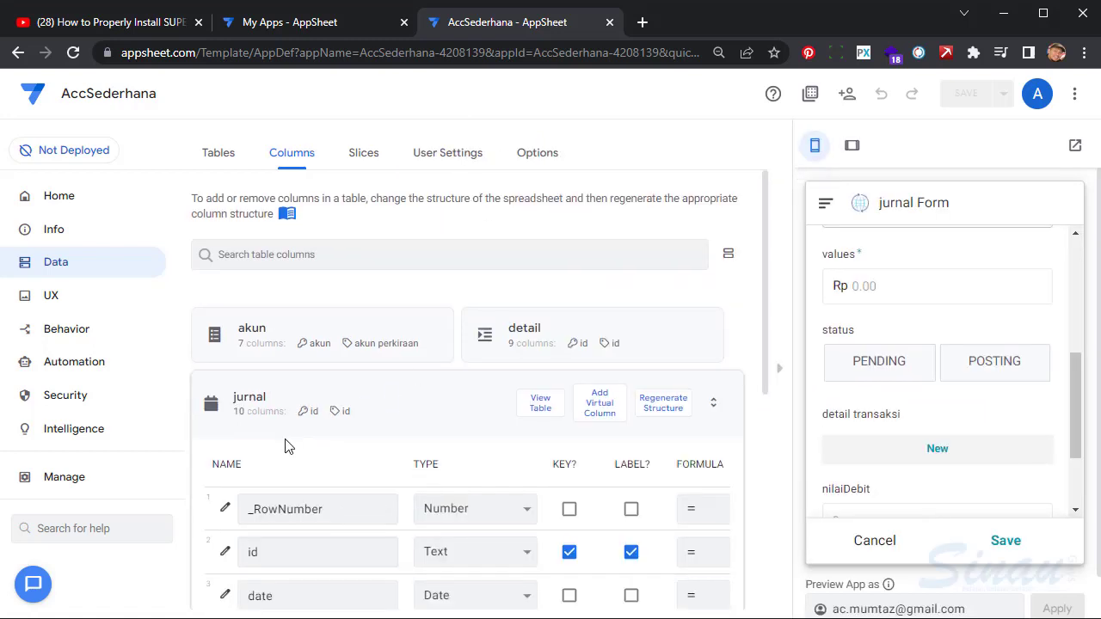
Make the nilaiDebit and nilaiKredit columns of the jurnal table required.
scroll(293, 443, down, 4)
click(779, 369)
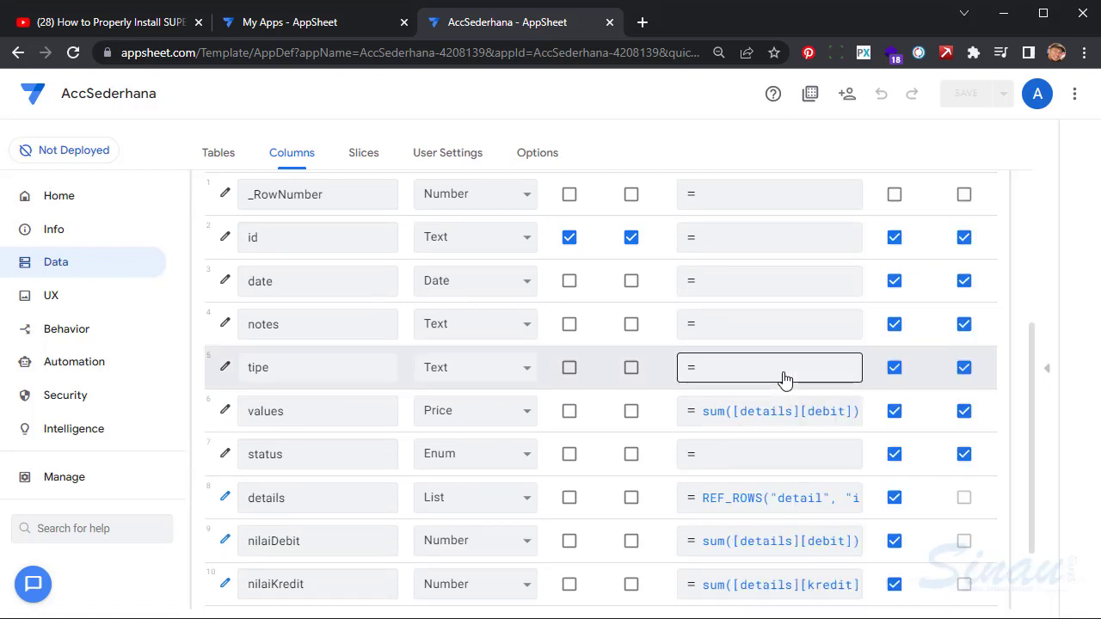
scroll(524, 450, down, 1)
scroll(523, 451, up, 4)
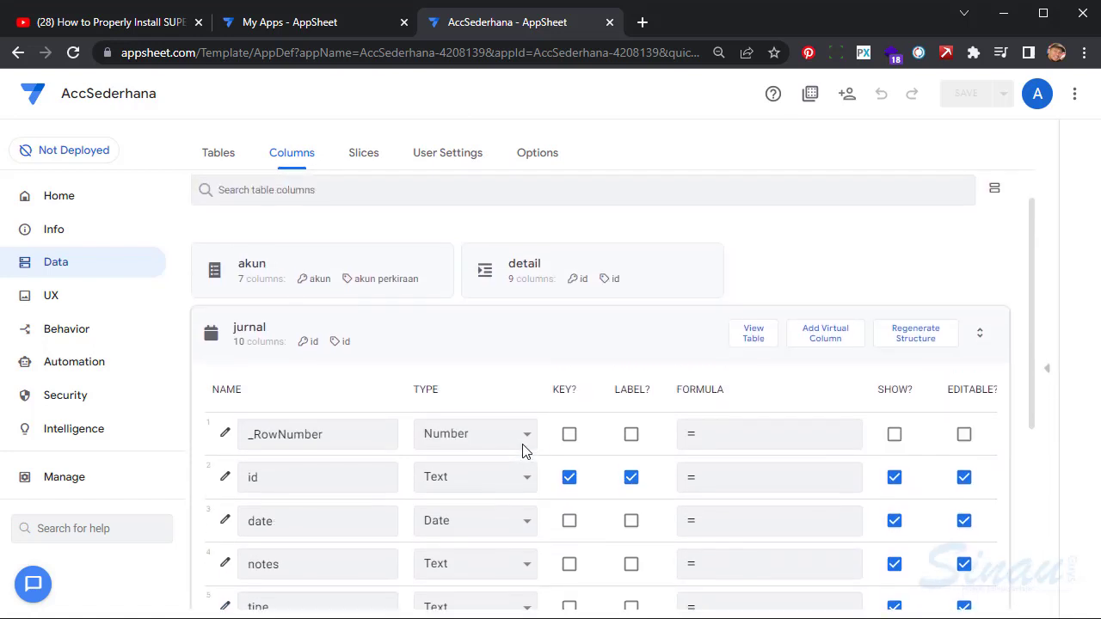
scroll(524, 450, down, 4)
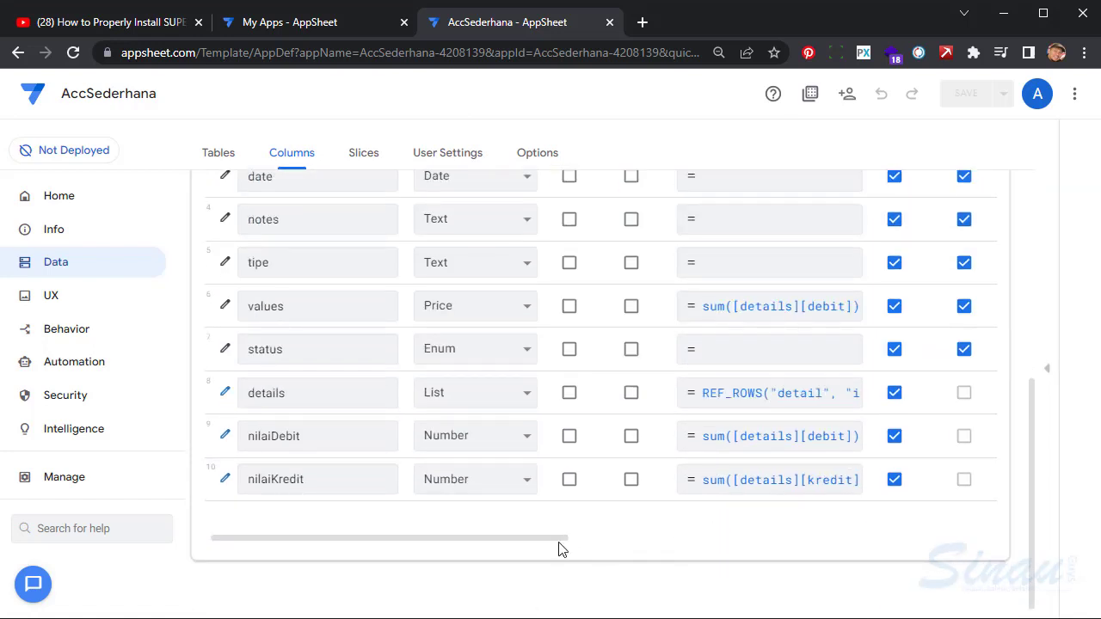
drag(526, 542, 634, 544)
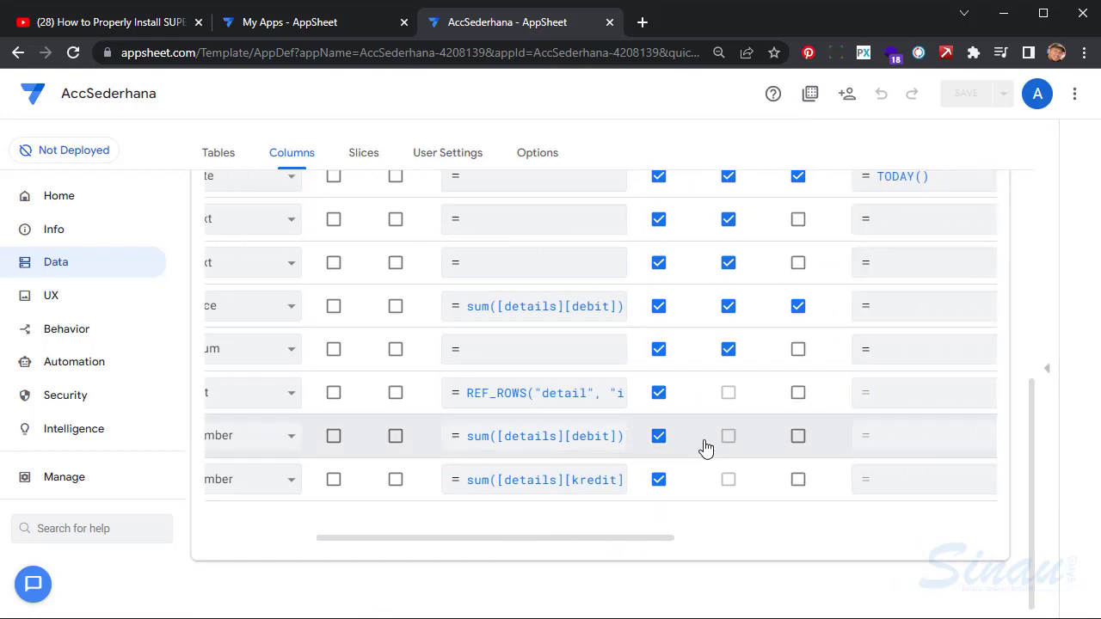
scroll(706, 445, up, 1)
scroll(706, 447, up, 4)
scroll(705, 445, down, 5)
click(797, 437)
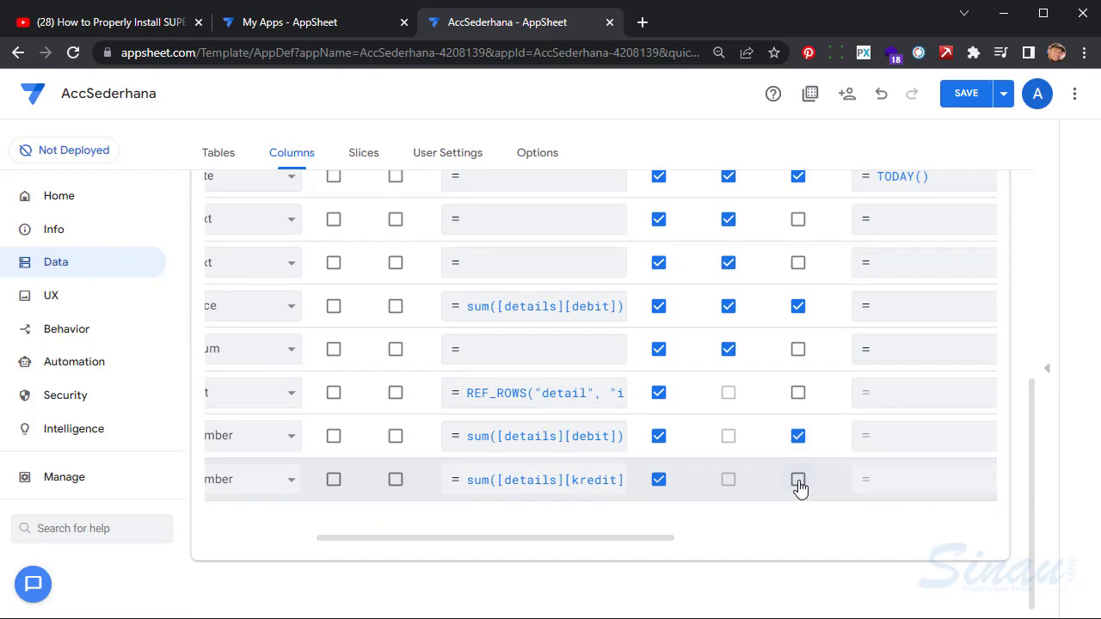
scroll(495, 432, up, 1)
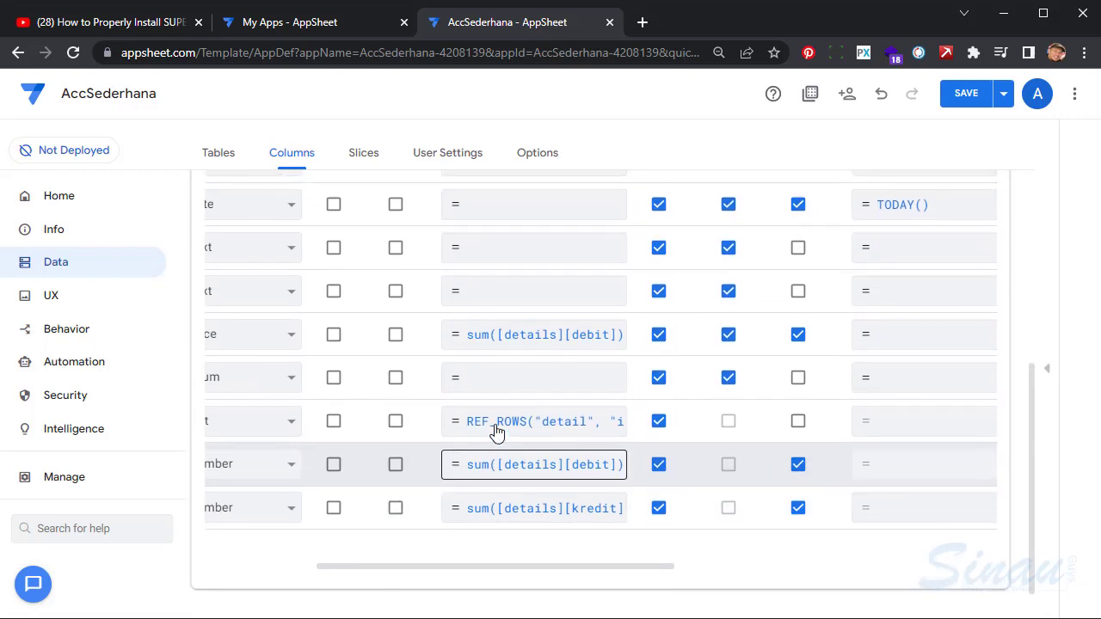
drag(494, 572, 330, 551)
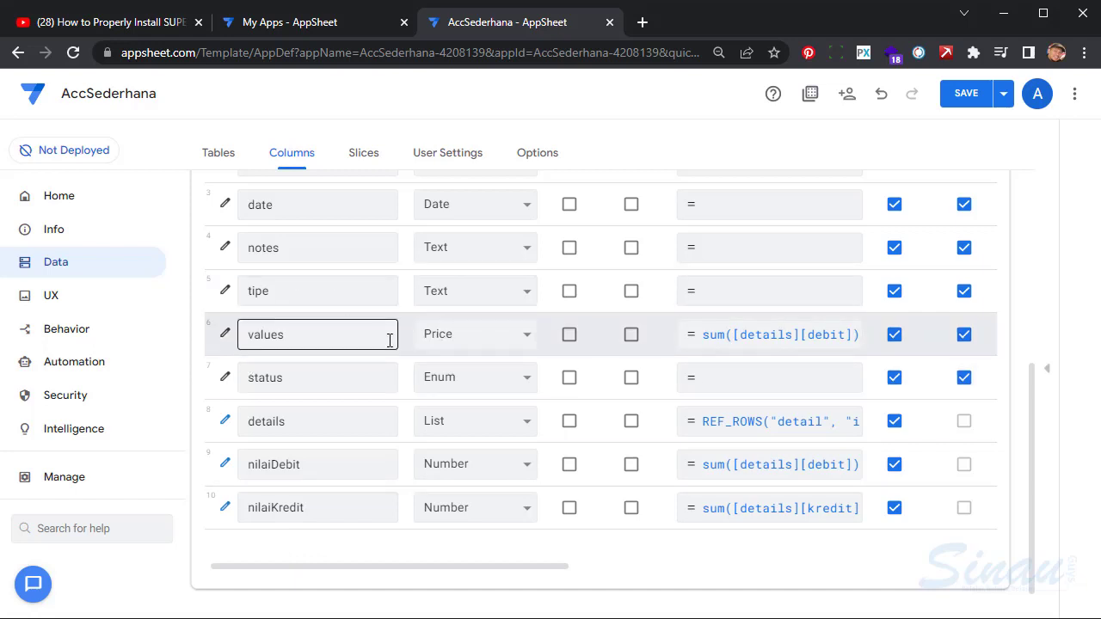
Collapse the jurnal table's columns and open the settings of the jurnal_Form view among the UX ref views.
scroll(390, 339, up, 5)
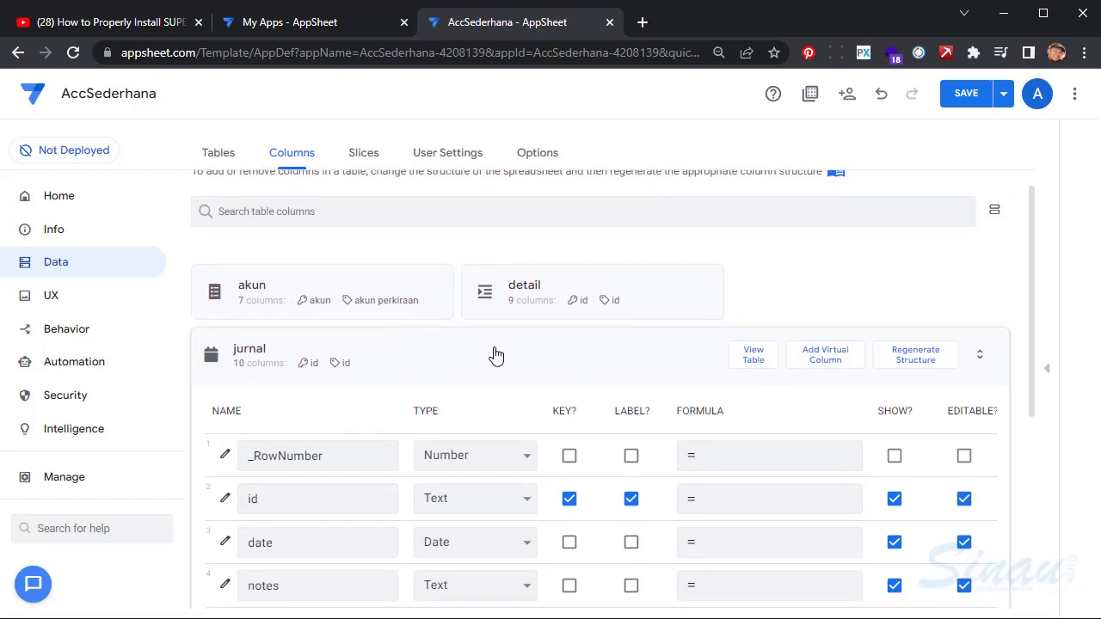
click(496, 356)
click(1049, 383)
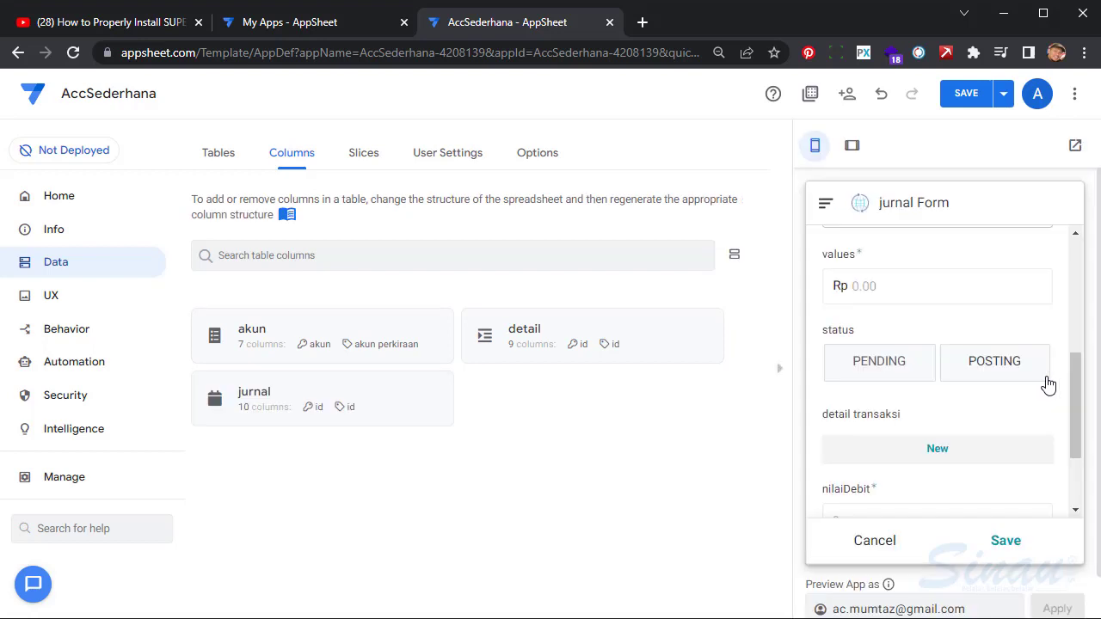
click(53, 293)
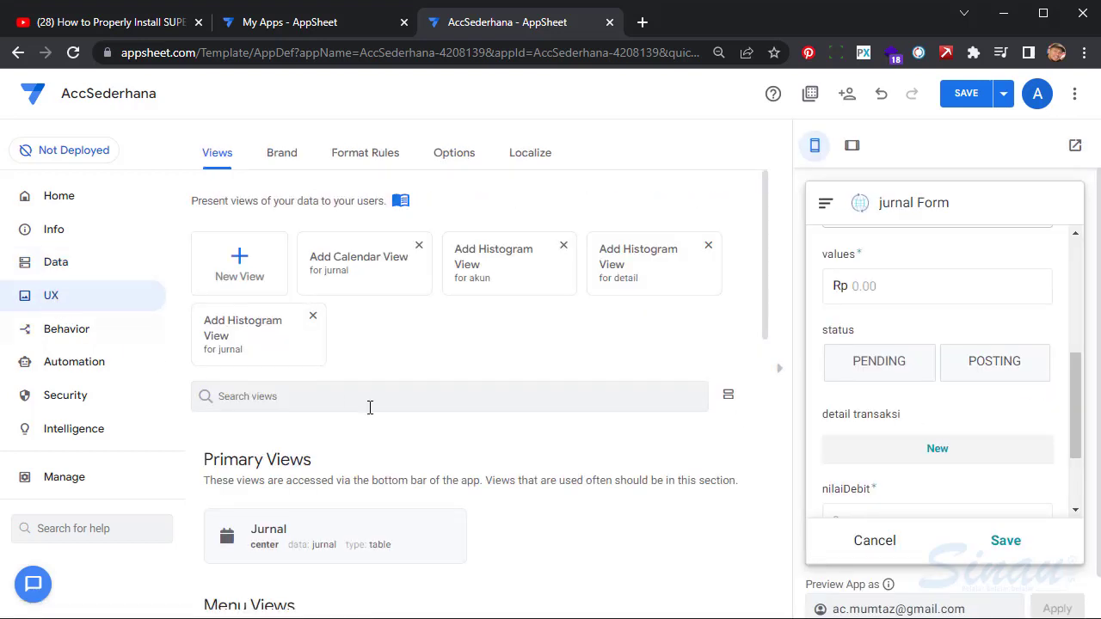
click(778, 369)
scroll(414, 411, down, 4)
scroll(414, 410, down, 2)
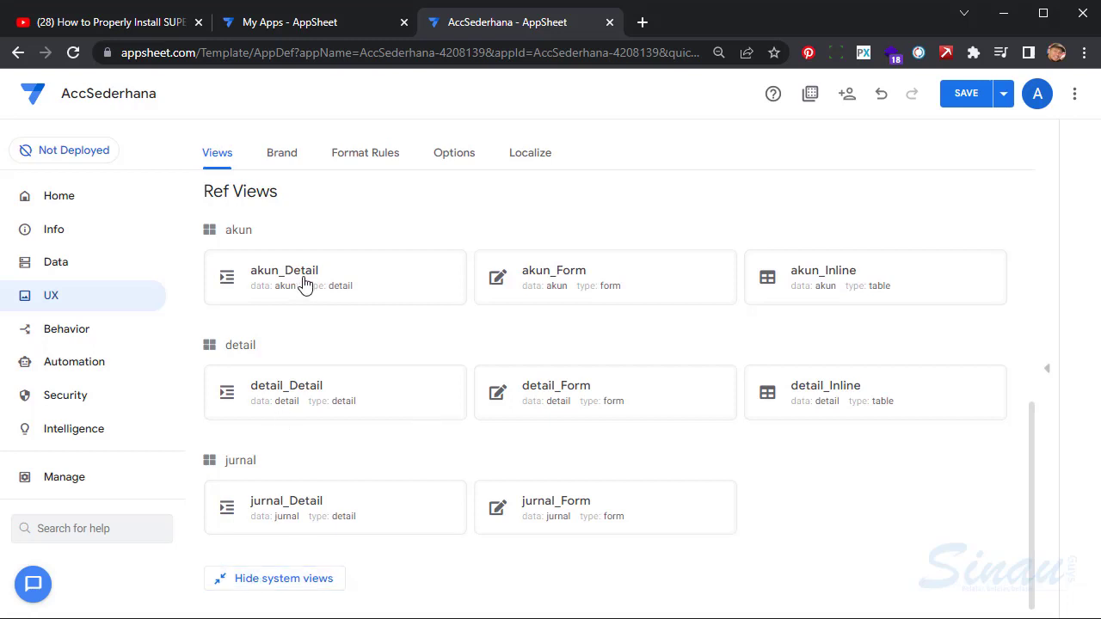
click(650, 513)
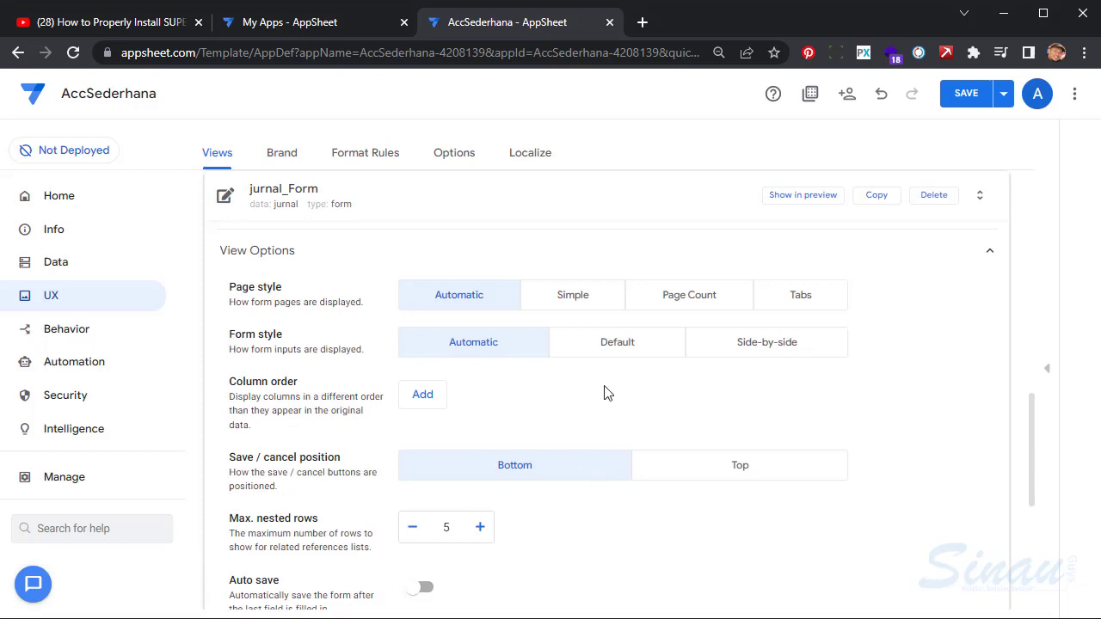
Start jurnal_Form's column order with the date column followed by tipe.
scroll(698, 399, down, 3)
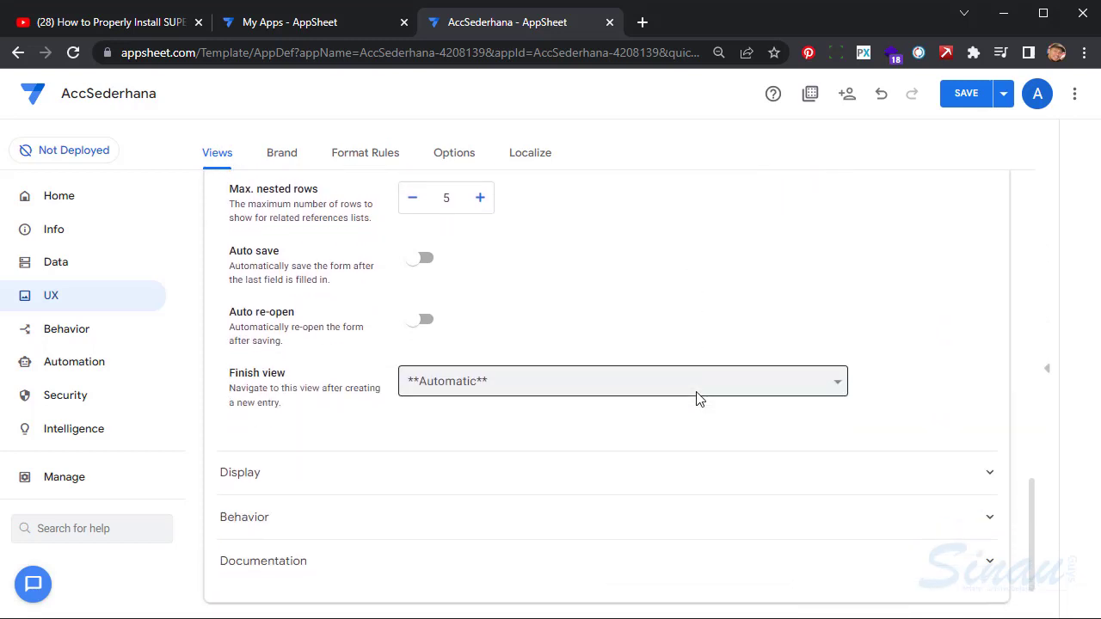
scroll(699, 399, up, 2)
scroll(699, 399, up, 3)
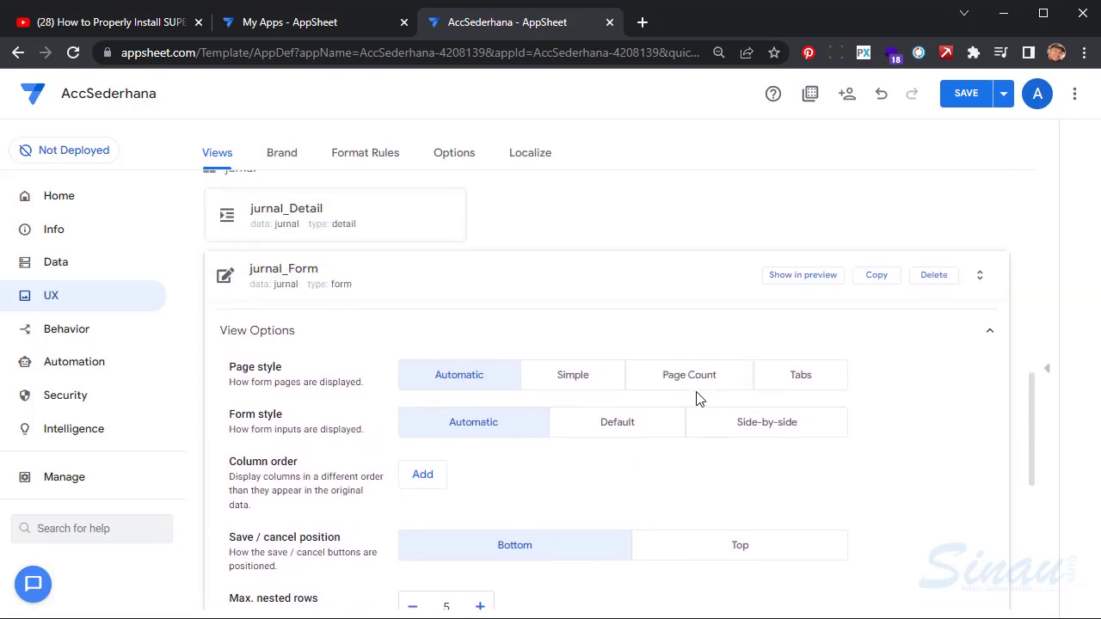
click(420, 470)
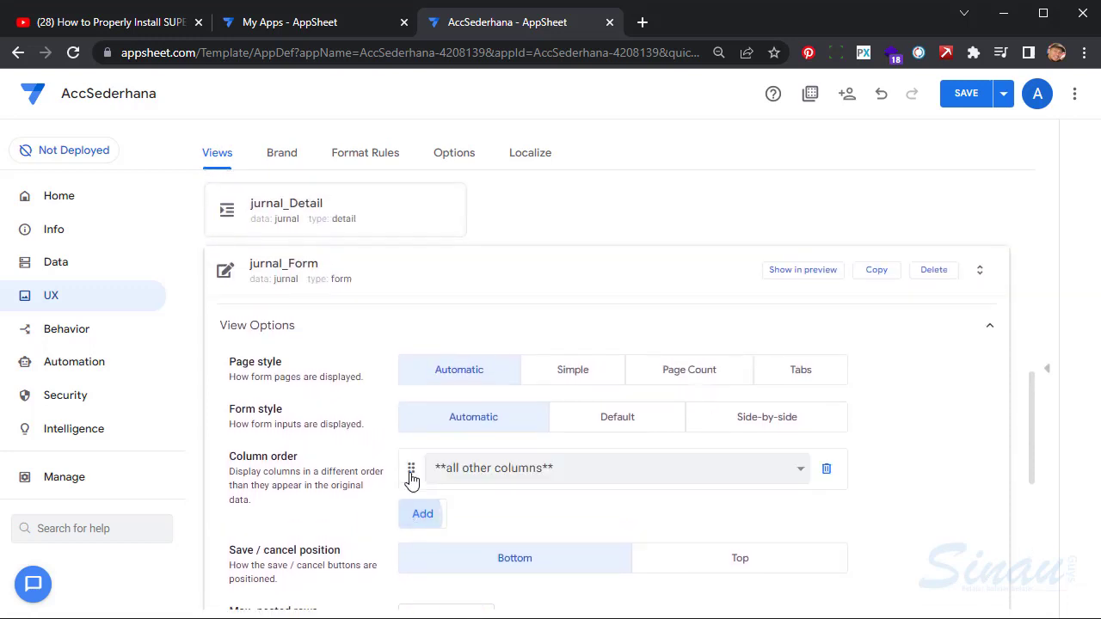
click(600, 472)
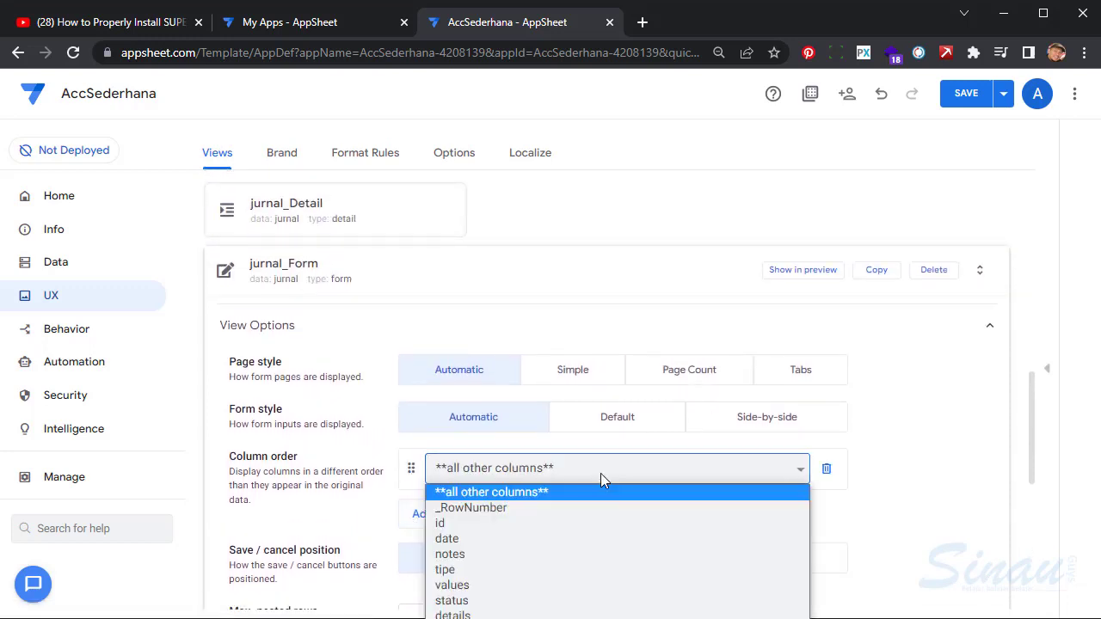
click(521, 538)
click(421, 514)
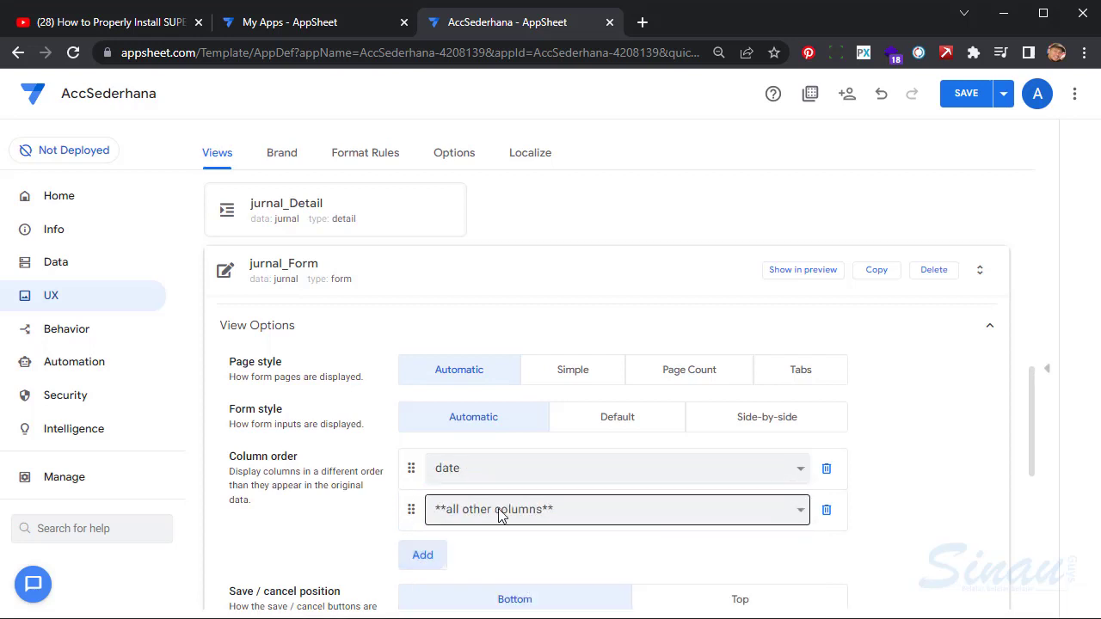
click(584, 519)
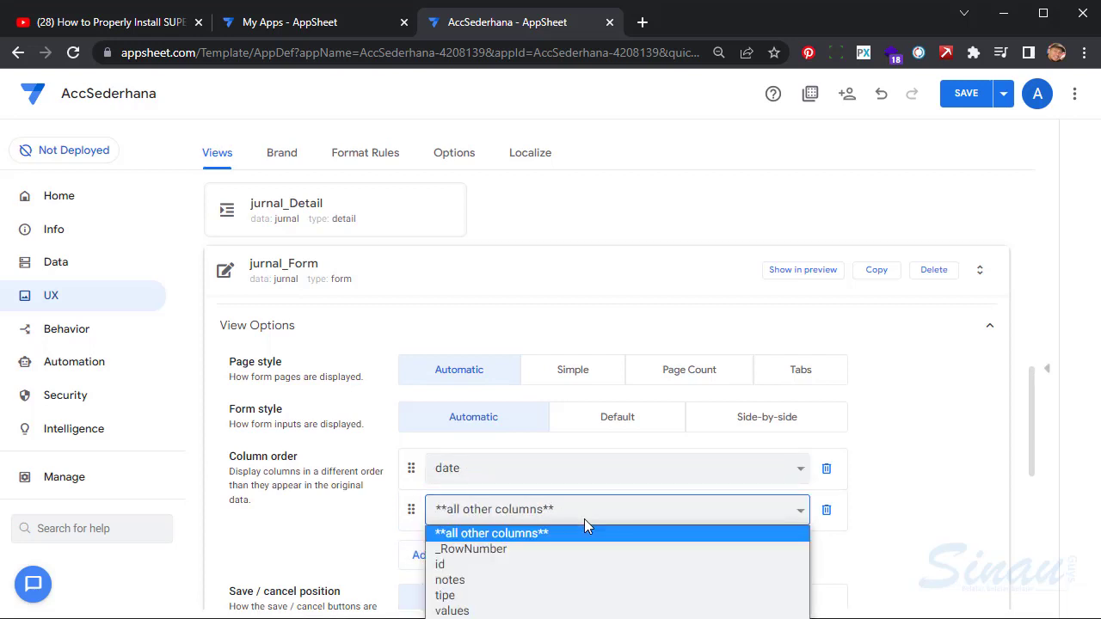
click(492, 596)
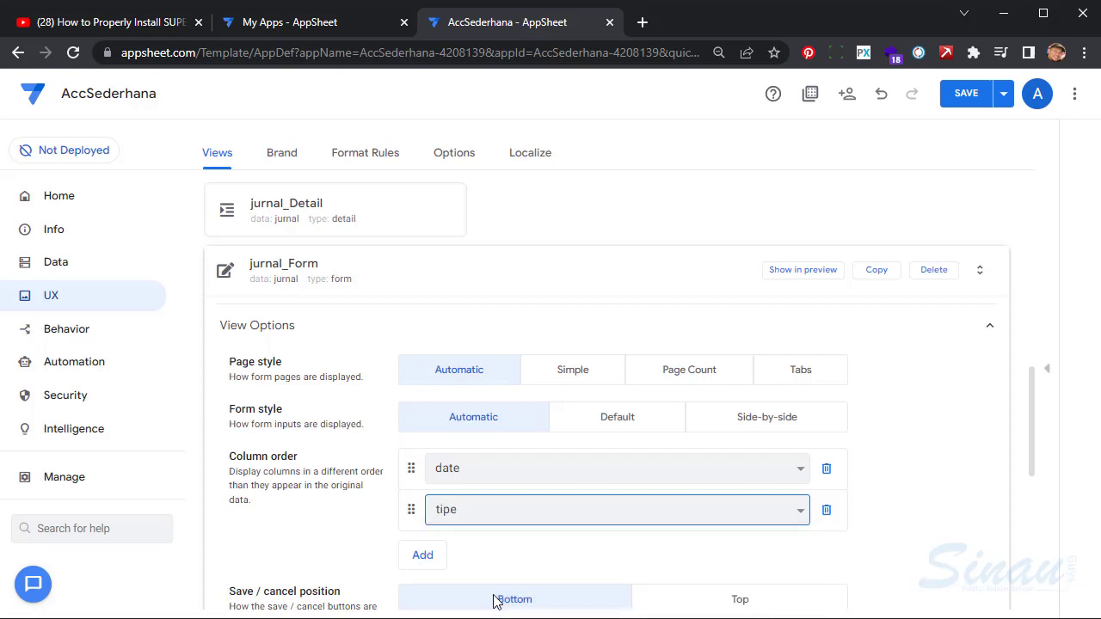
Add notes and details after tipe in jurnal_Form's column order.
click(420, 555)
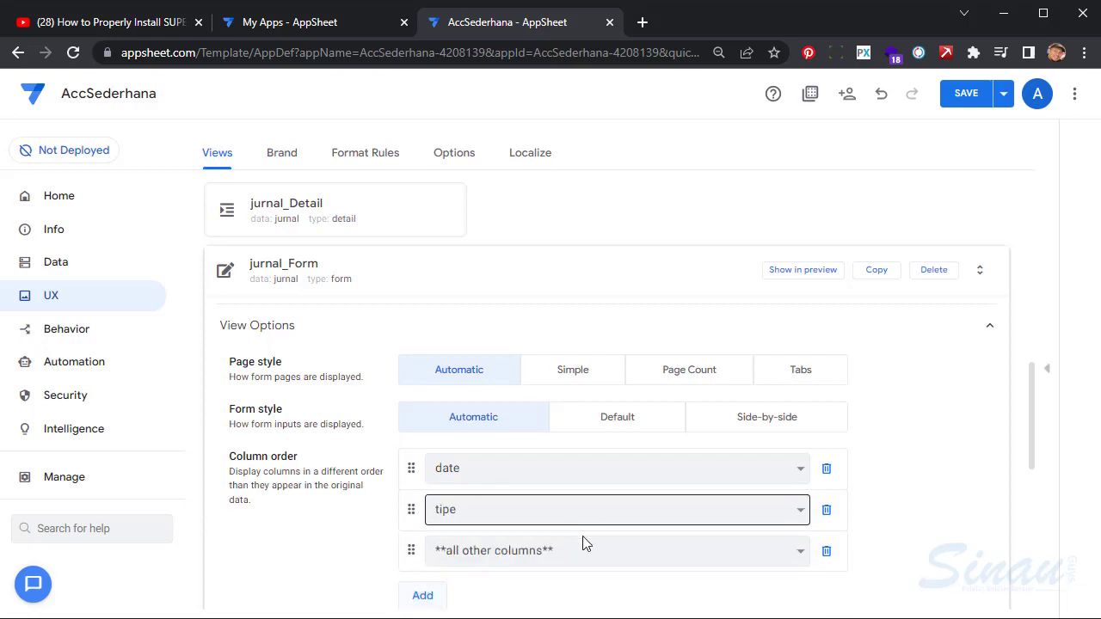
click(589, 551)
scroll(591, 553, down, 1)
scroll(591, 560, down, 1)
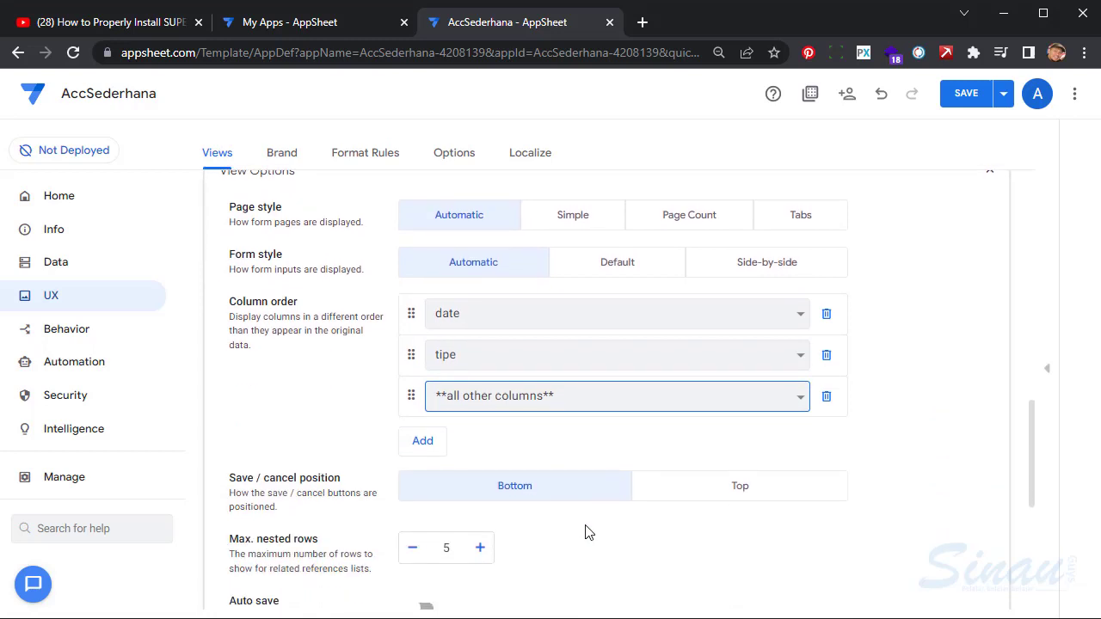
click(600, 408)
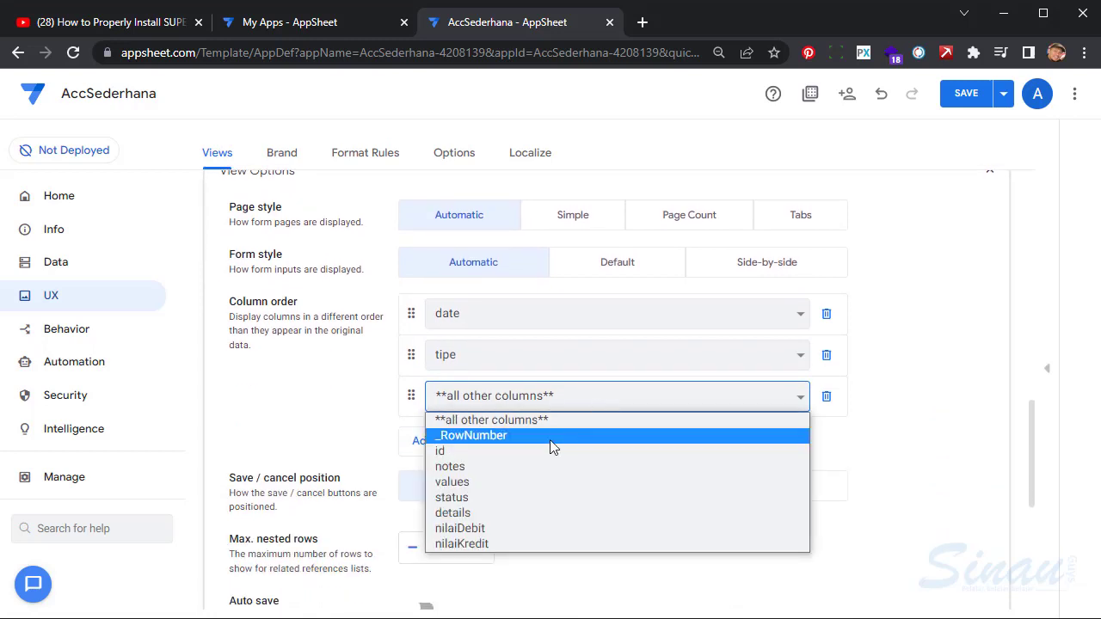
click(515, 468)
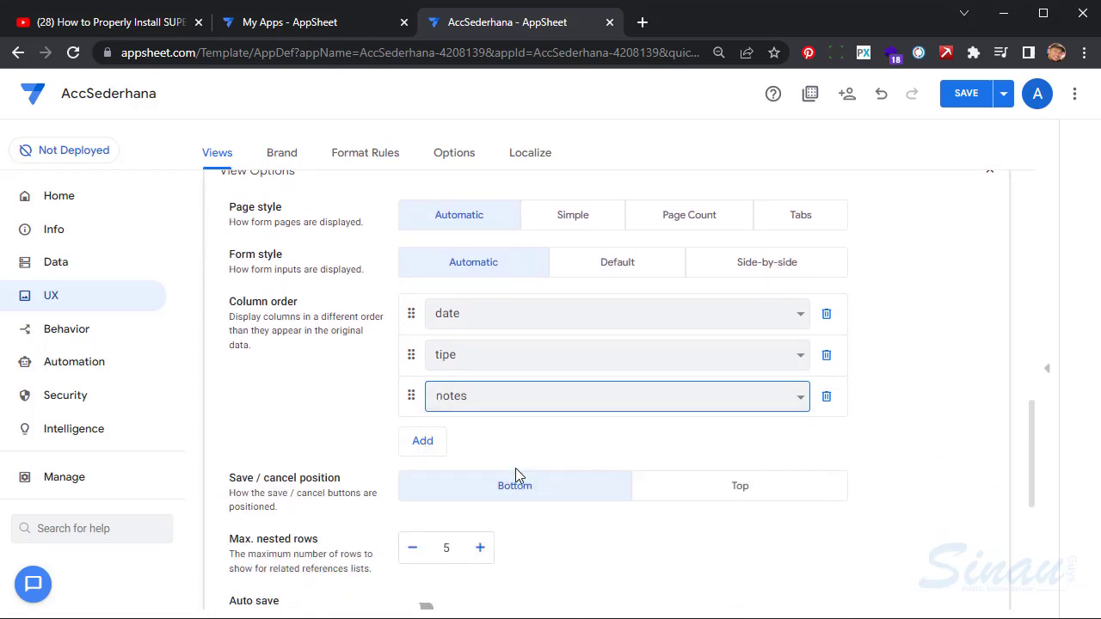
click(422, 442)
click(557, 436)
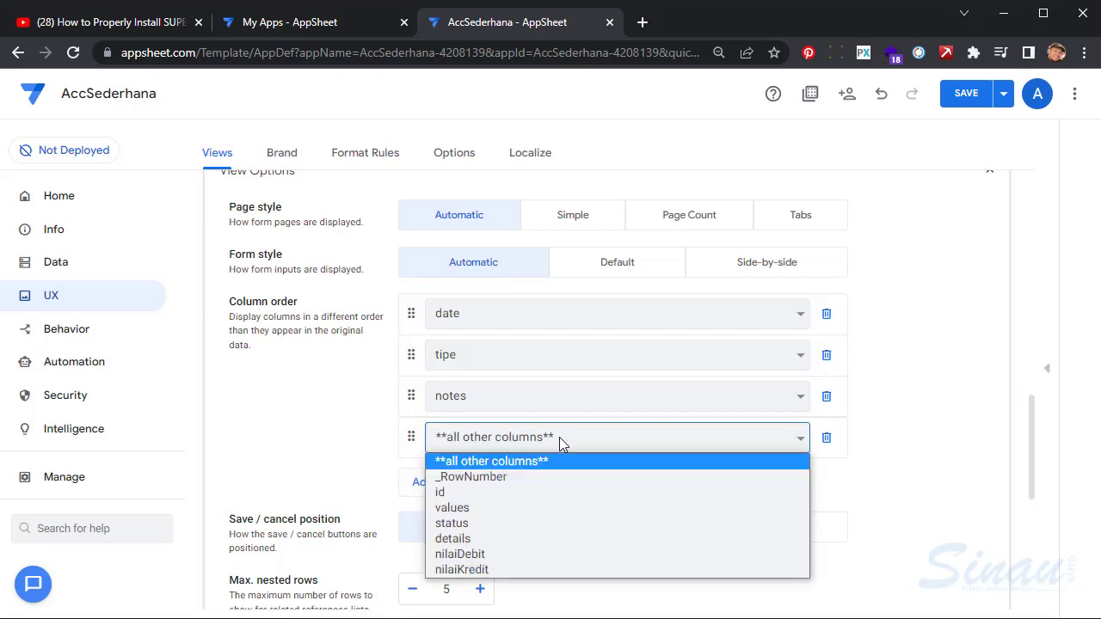
click(508, 539)
Add nilaiDebit and nilaiKredit after details in jurnal_Form's column order.
click(423, 482)
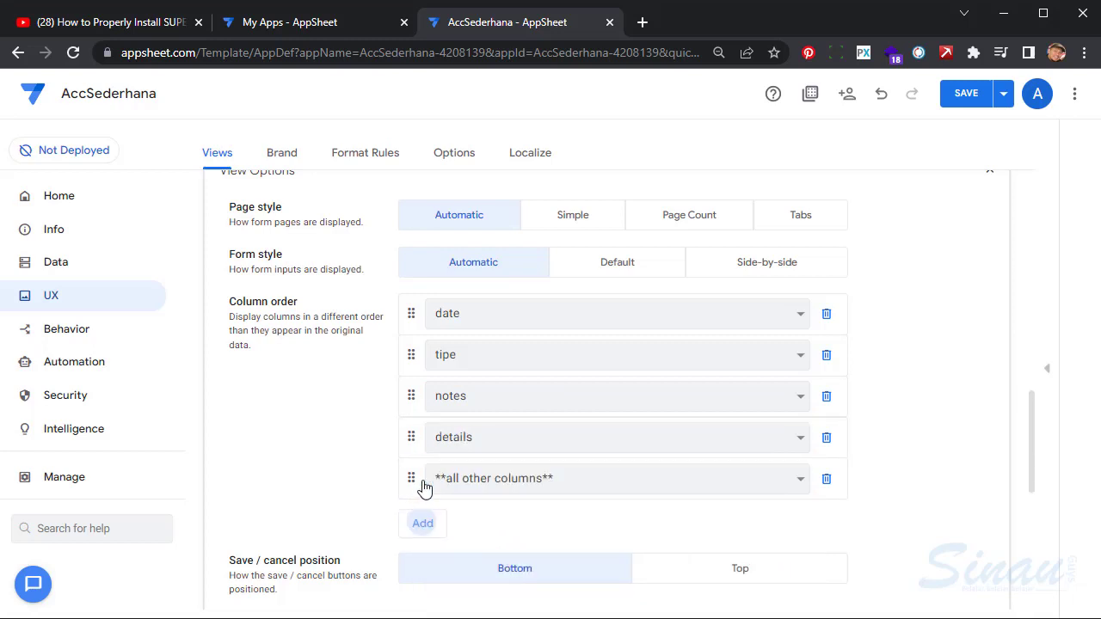
click(569, 487)
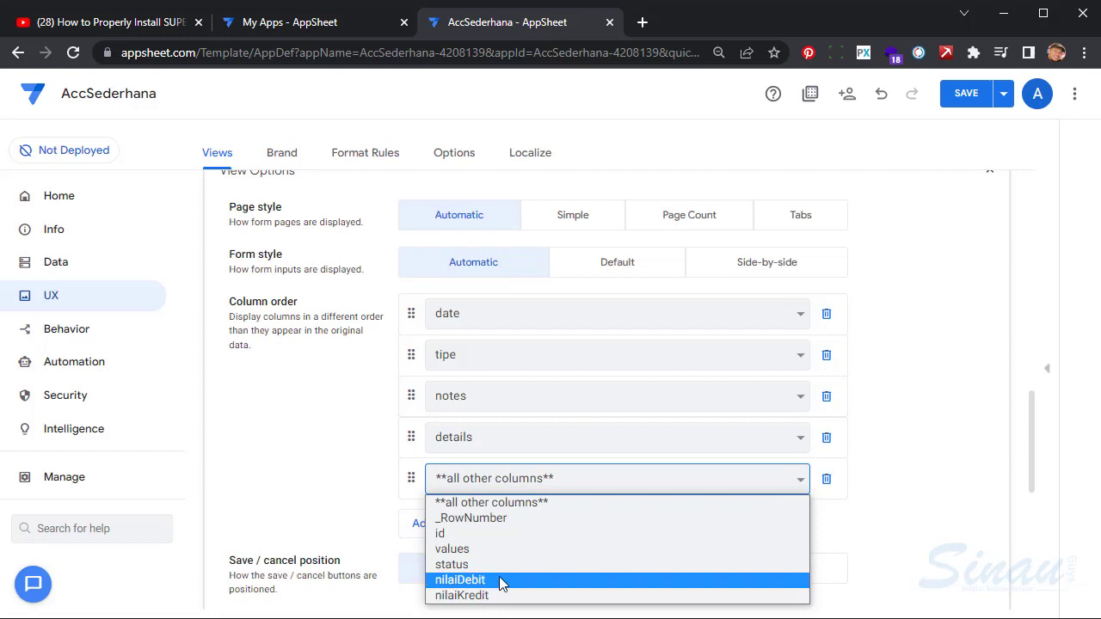
click(500, 582)
click(425, 524)
click(511, 521)
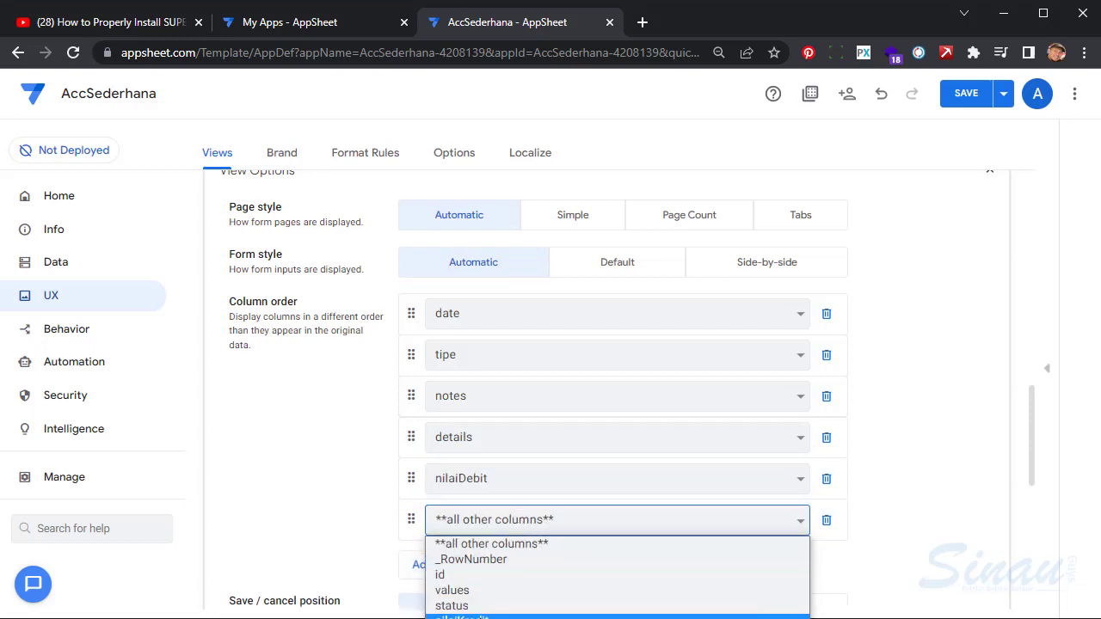
click(481, 616)
Add status as the column after nilaiKredit in jurnal_Form's column order.
click(423, 563)
click(513, 563)
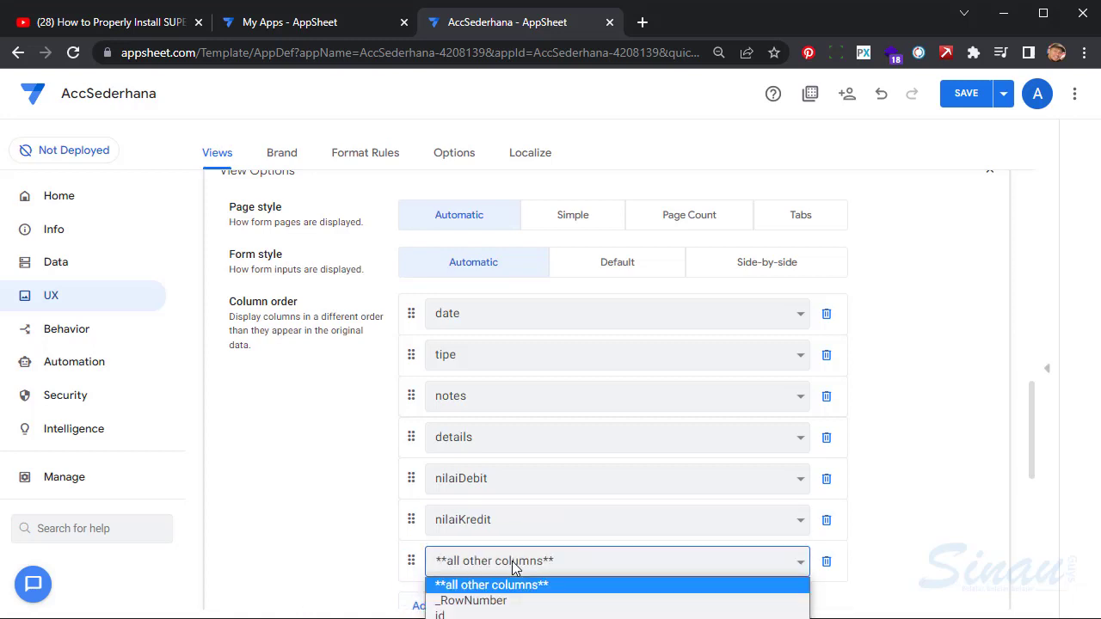
scroll(514, 564, down, 2)
click(576, 430)
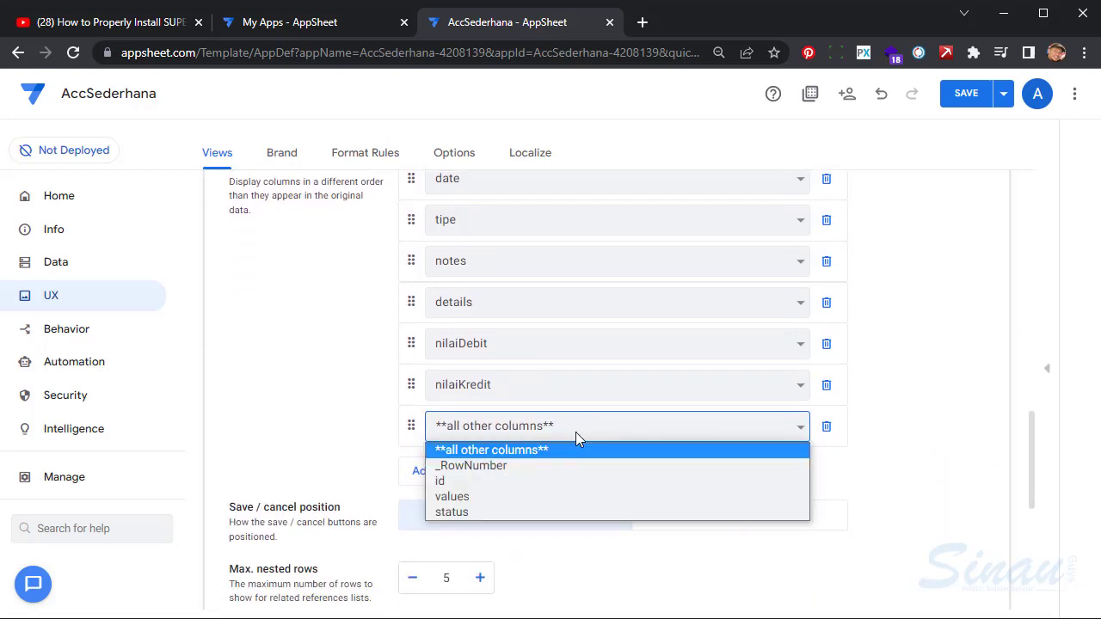
click(461, 513)
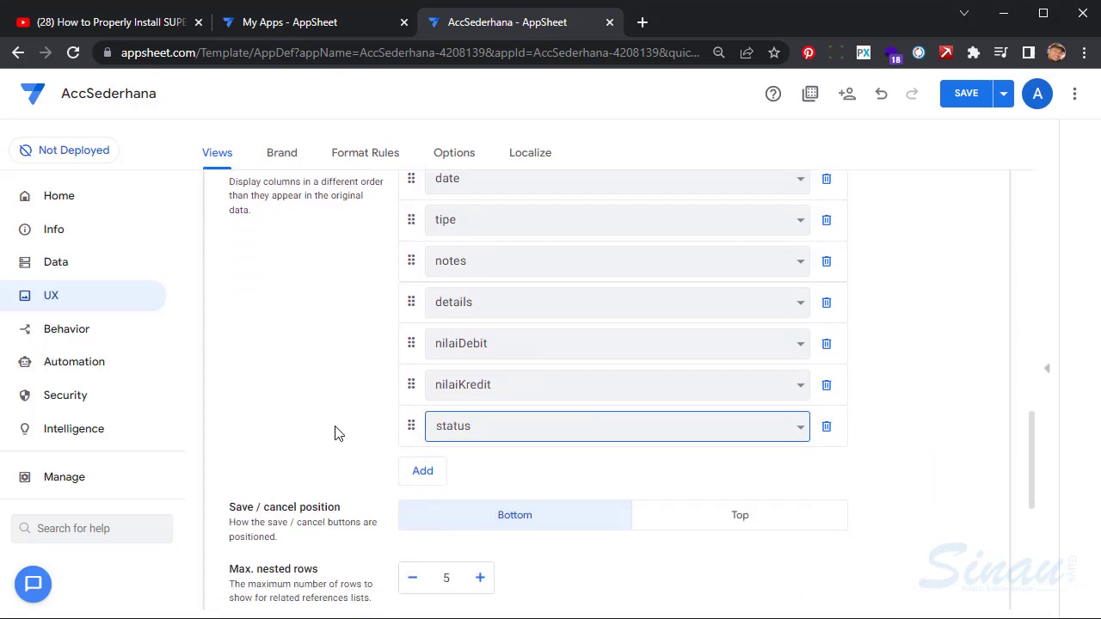
Add the id column ahead of date in jurnal_Form's column order and save the app.
scroll(335, 433, up, 1)
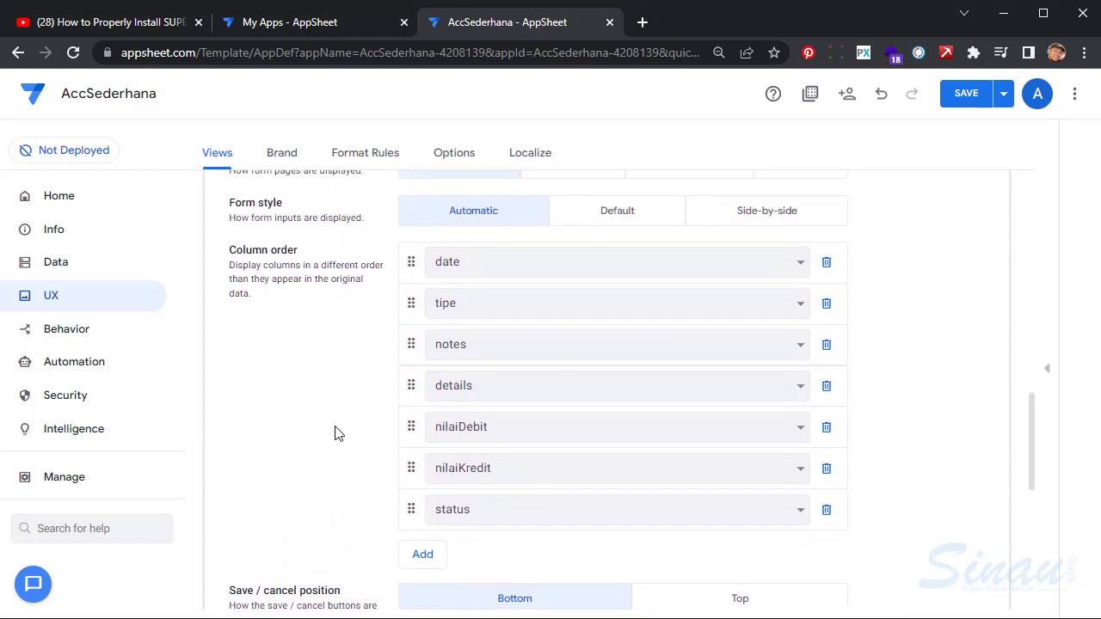
click(422, 561)
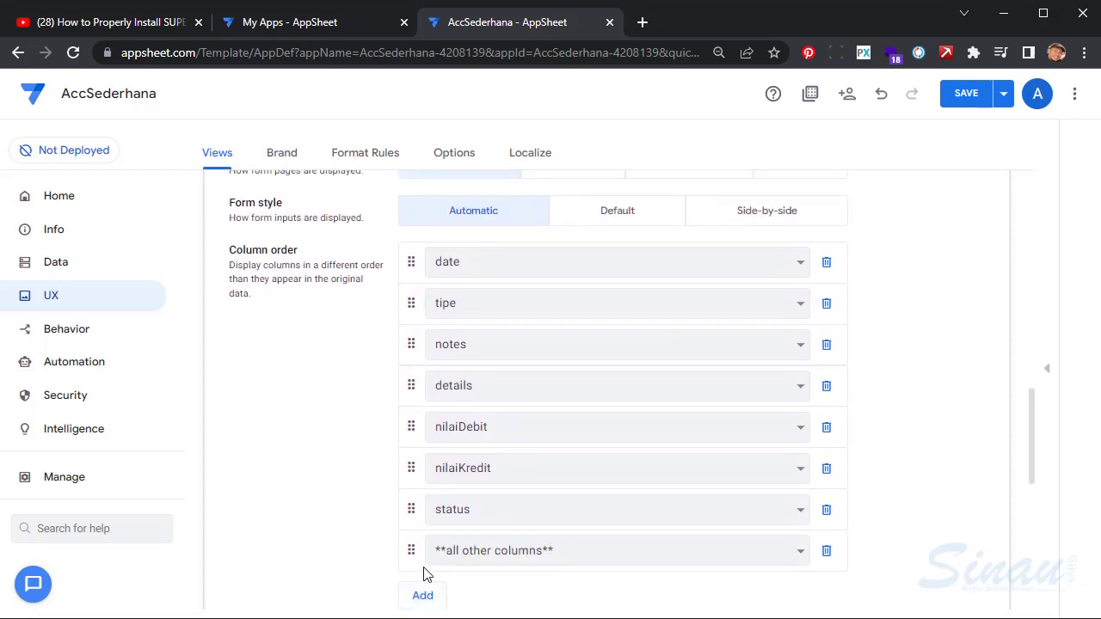
drag(410, 560, 471, 270)
click(471, 269)
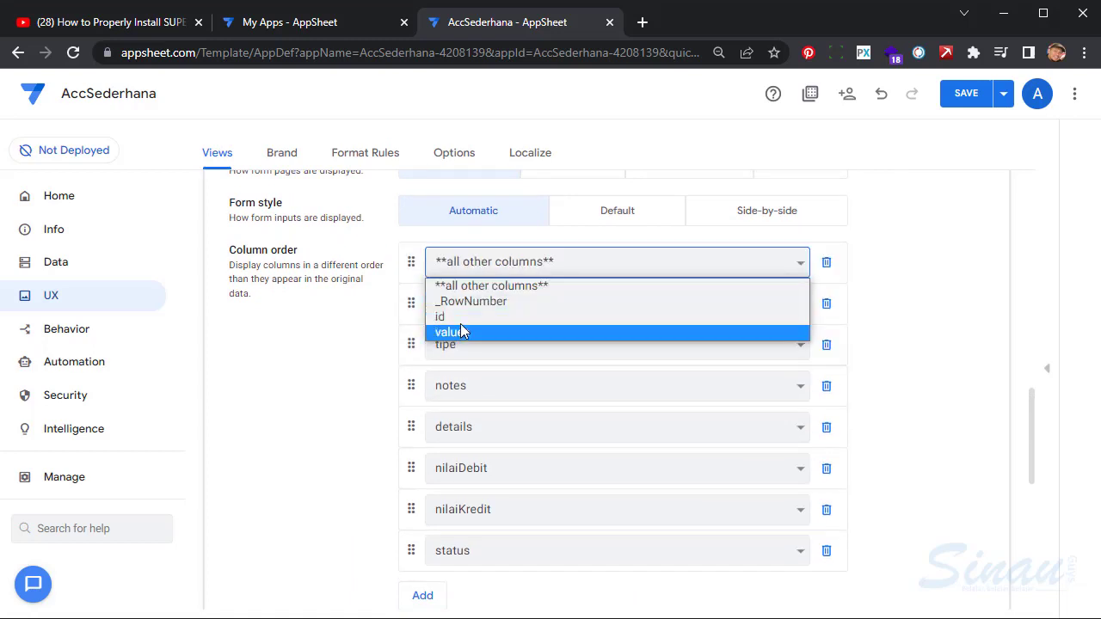
click(461, 318)
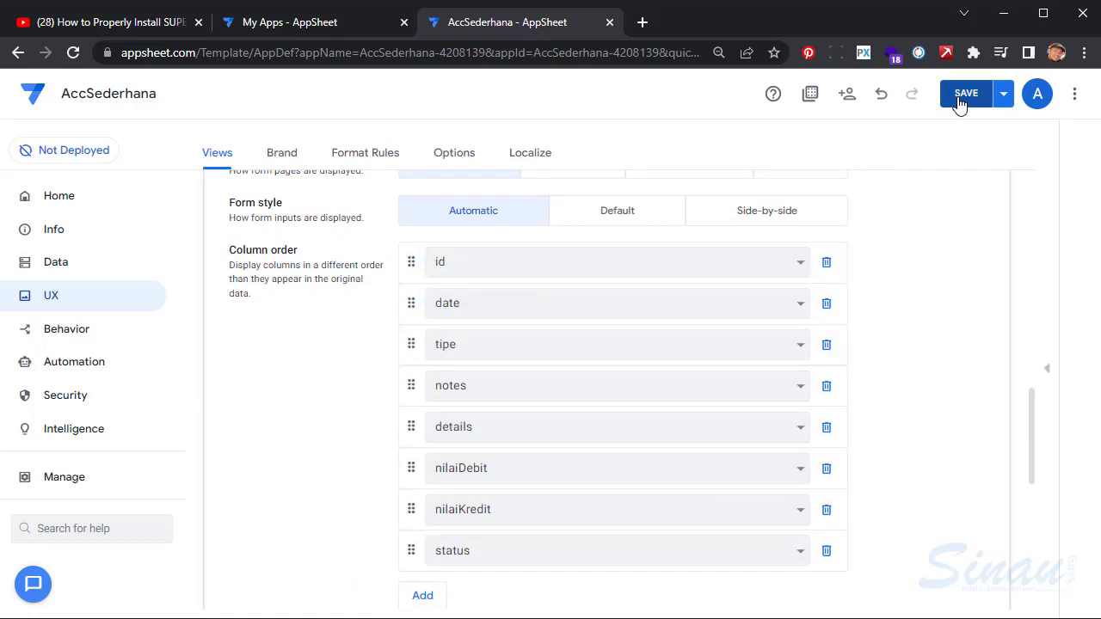
click(960, 99)
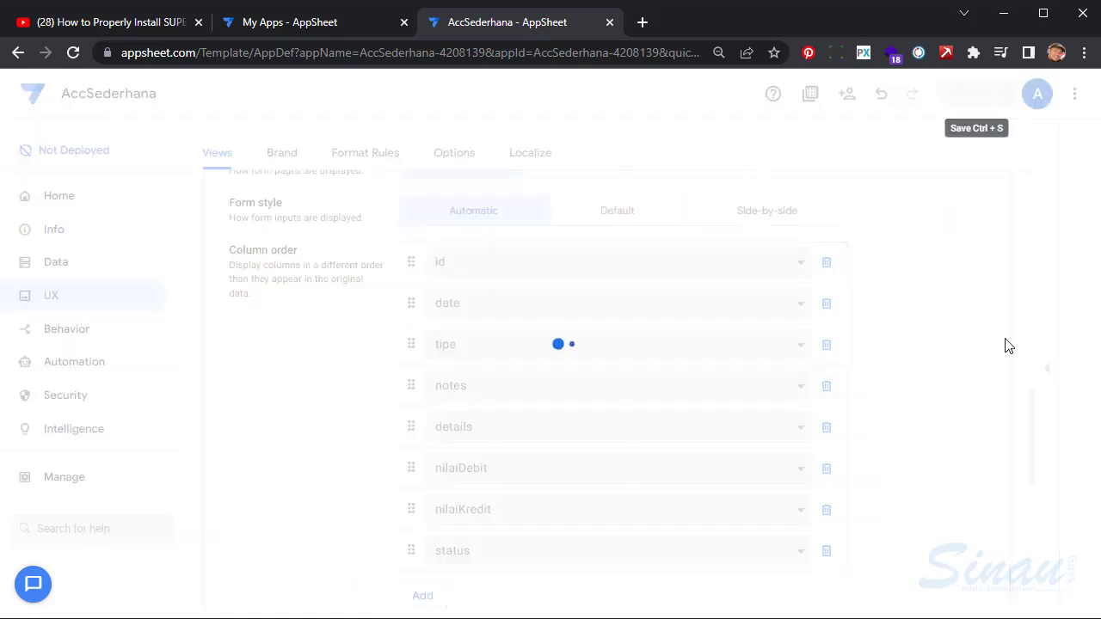
Check the rearranged jurnal Form in the phone preview, from the id field down to status.
click(1049, 373)
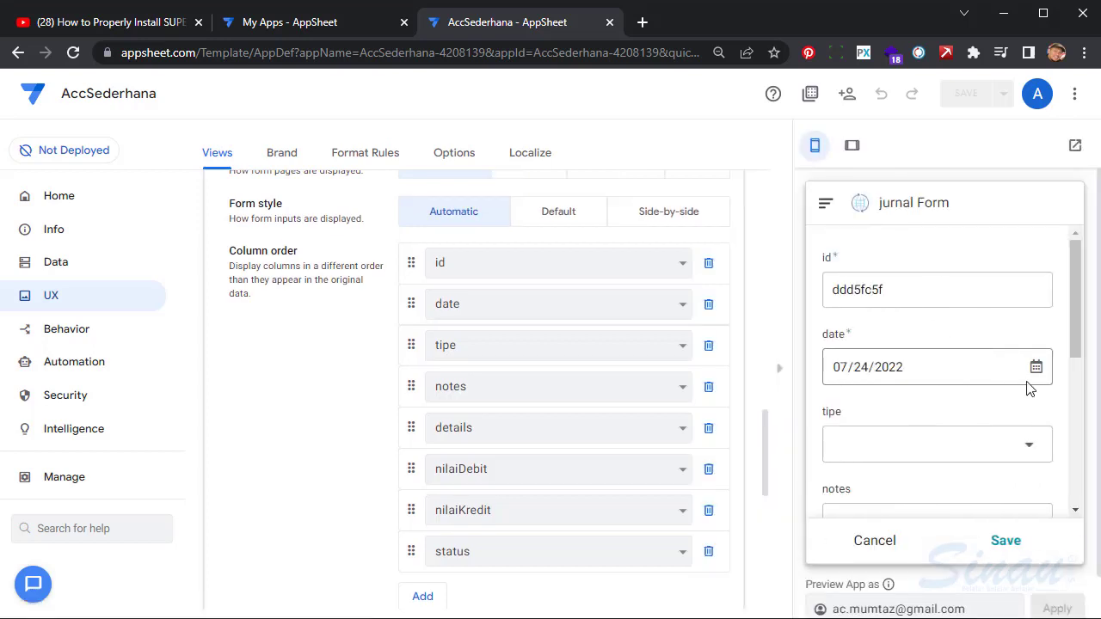
scroll(924, 428, down, 4)
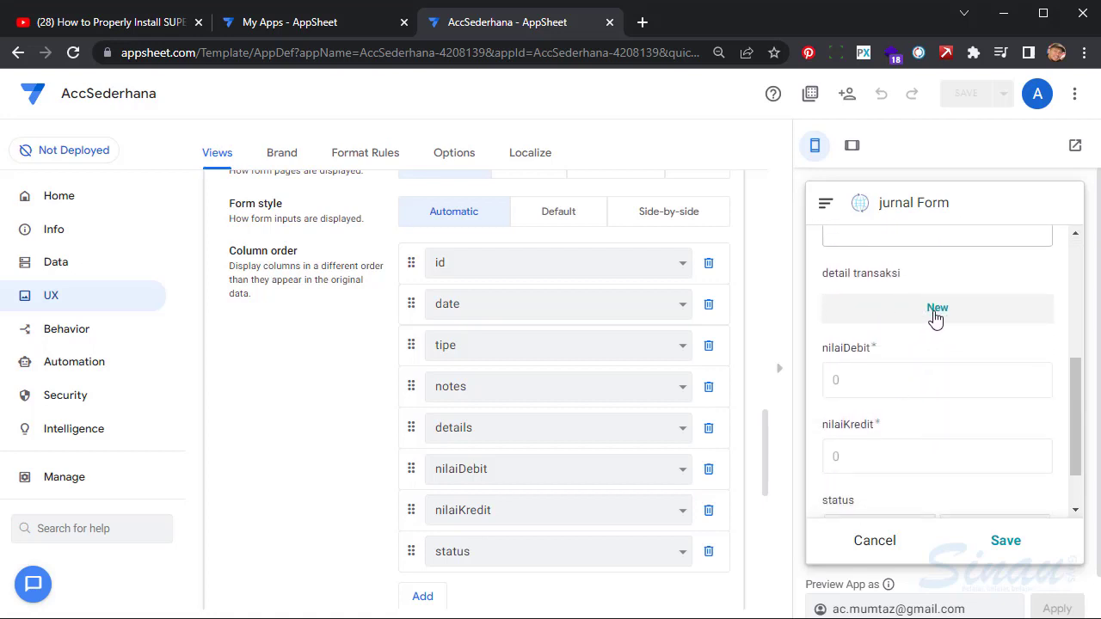
click(781, 373)
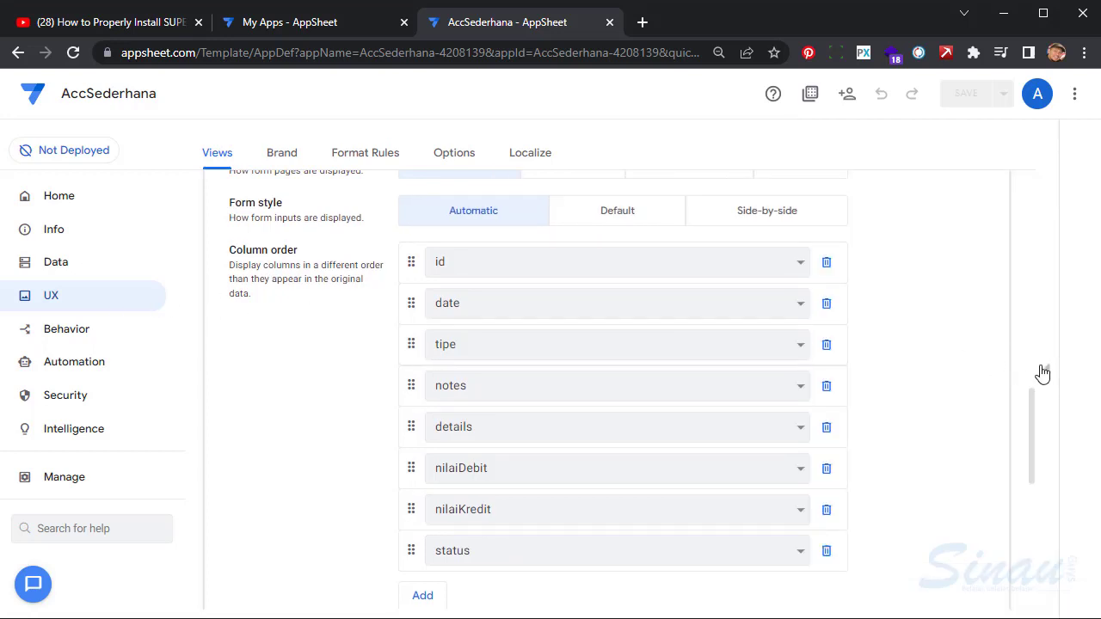
click(1048, 372)
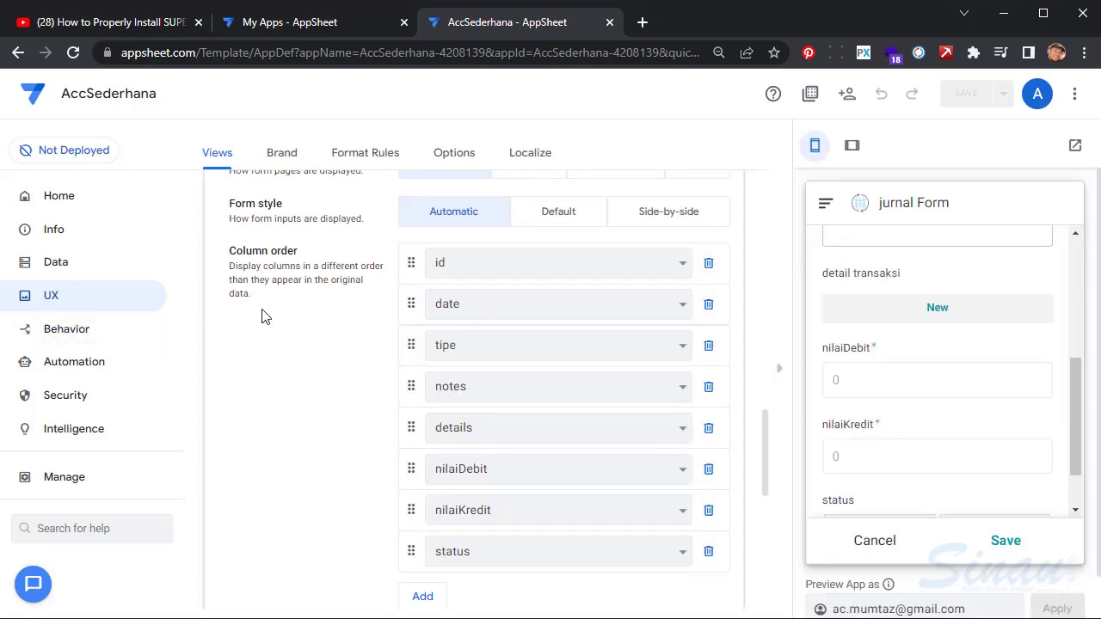
Open the settings of the detail_Form view in place of jurnal_Form's and save the app.
scroll(315, 335, up, 4)
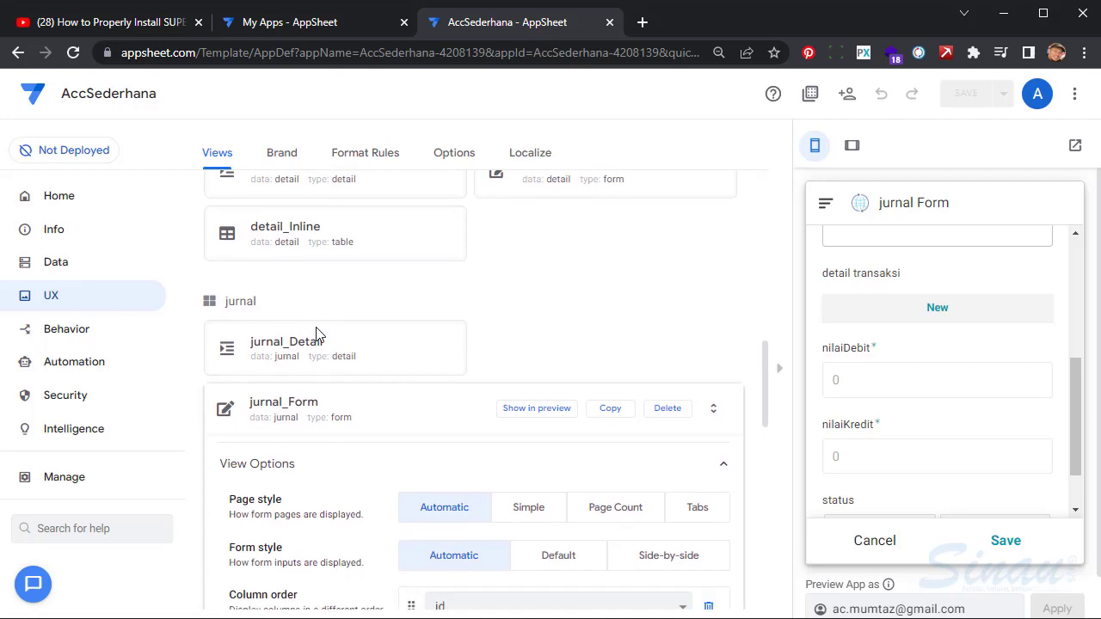
click(430, 421)
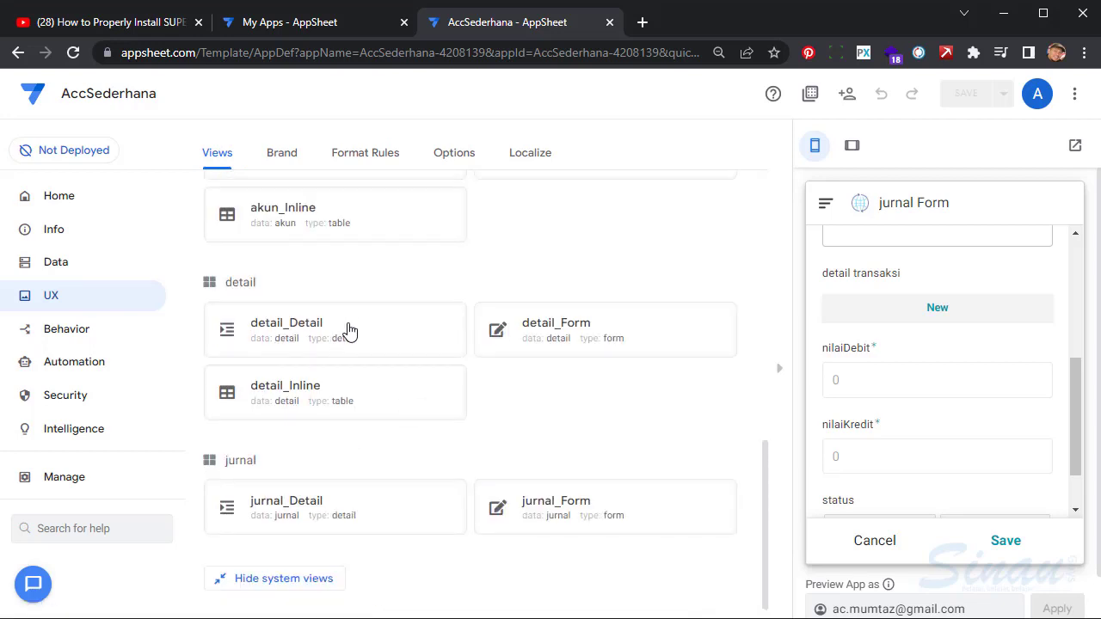
click(668, 337)
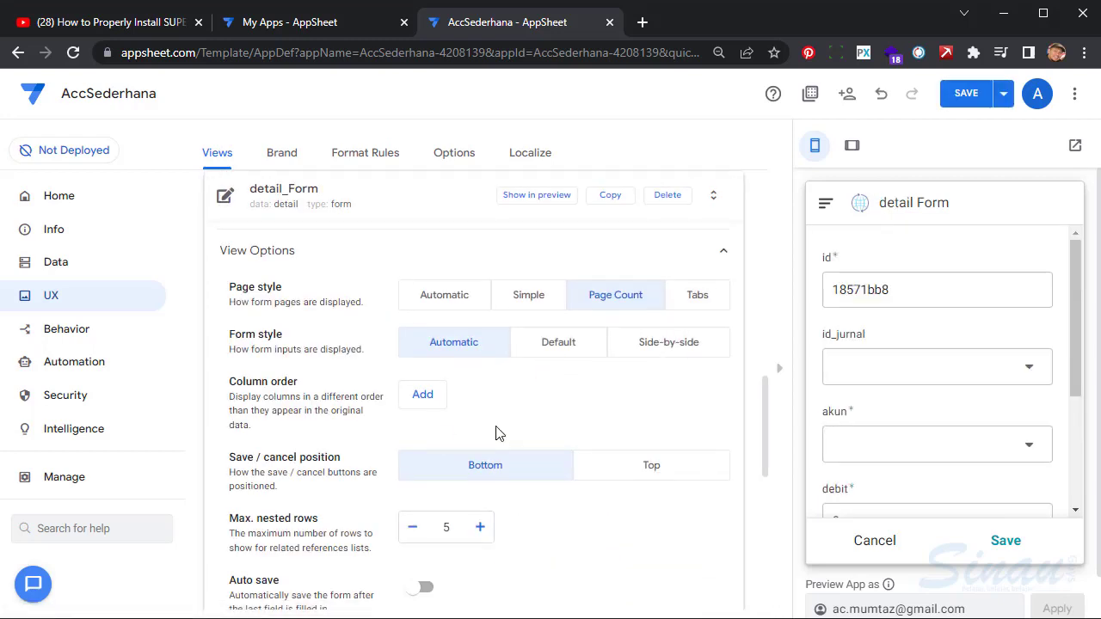
scroll(495, 433, down, 4)
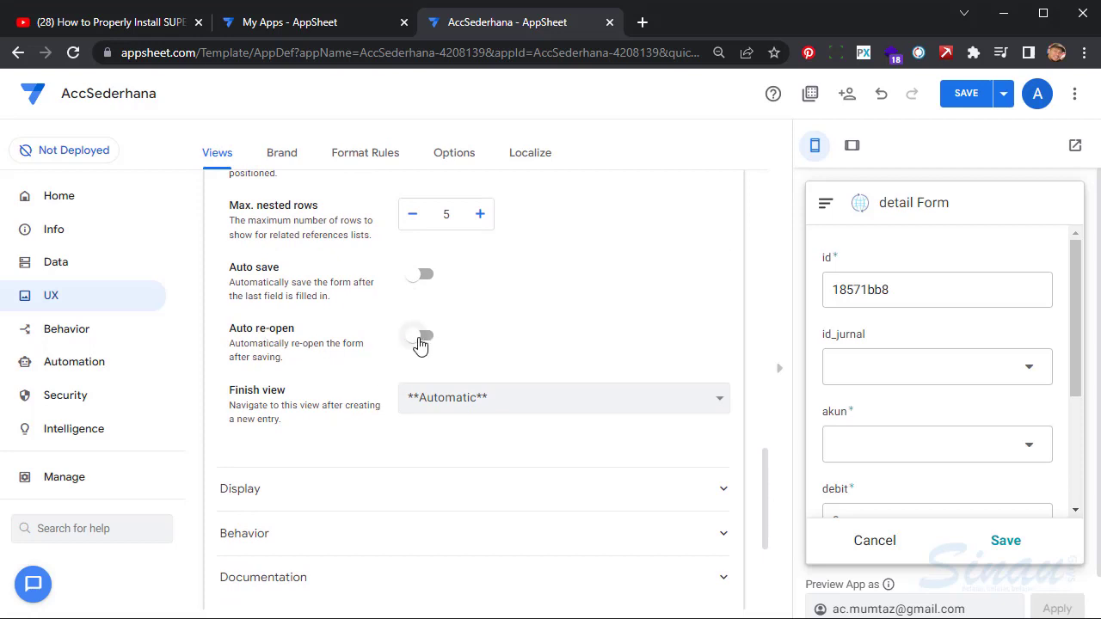
click(965, 96)
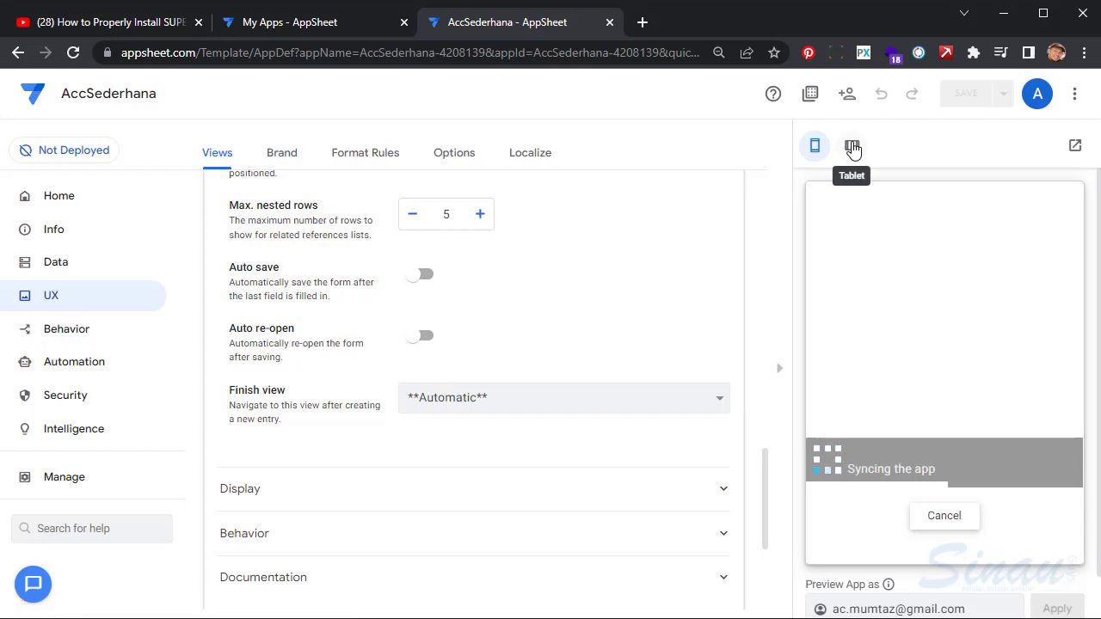
Switch to the tablet preview, cancel the detail Form and start a new entry from the Jurnal view.
click(853, 148)
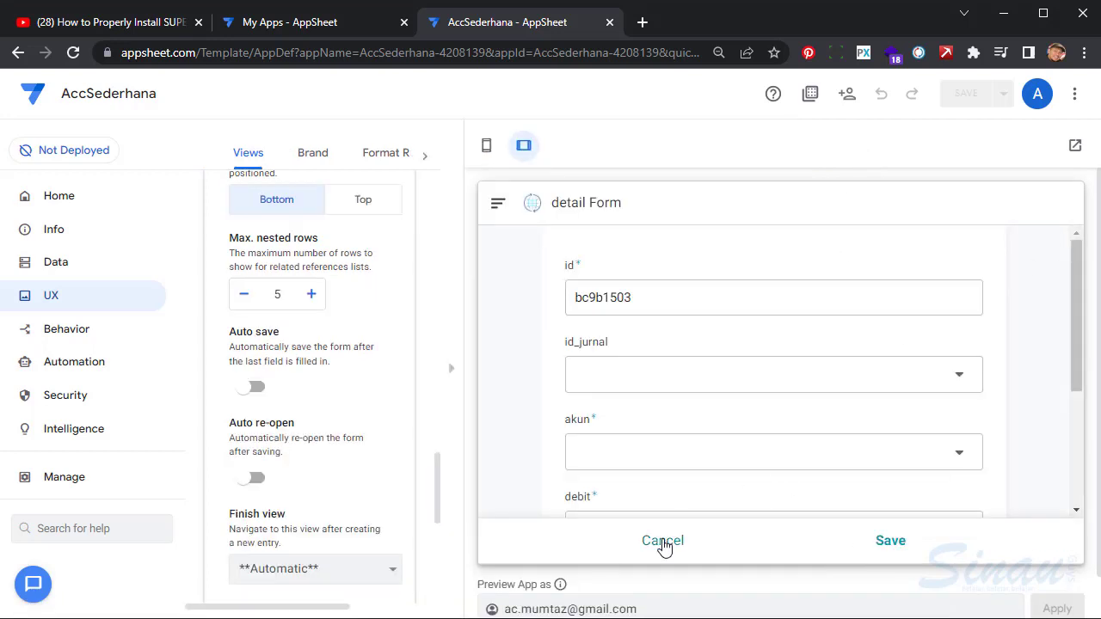
click(663, 542)
click(774, 542)
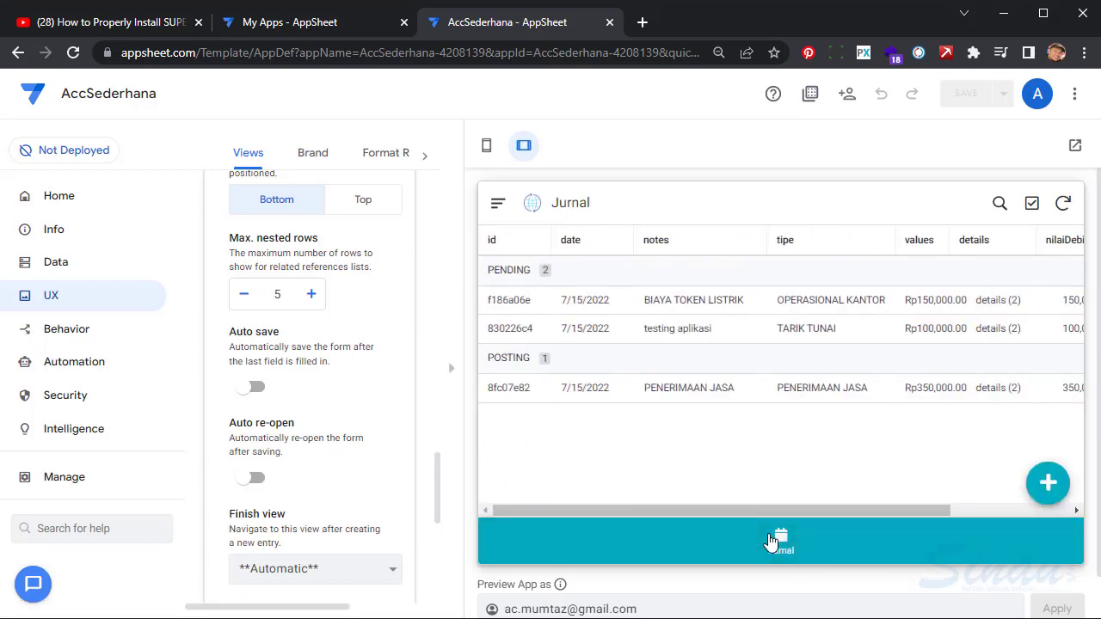
click(1049, 485)
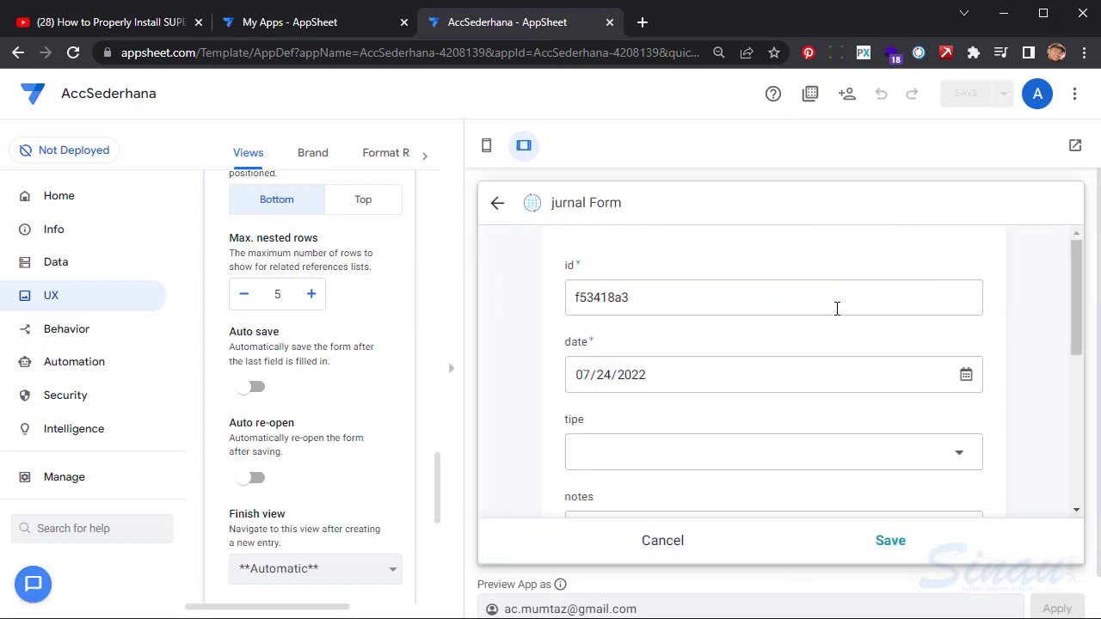
Set the new jurnal entry's tipe to OPERASIONAL KANTOR and its notes to "biaya keamanan".
click(932, 459)
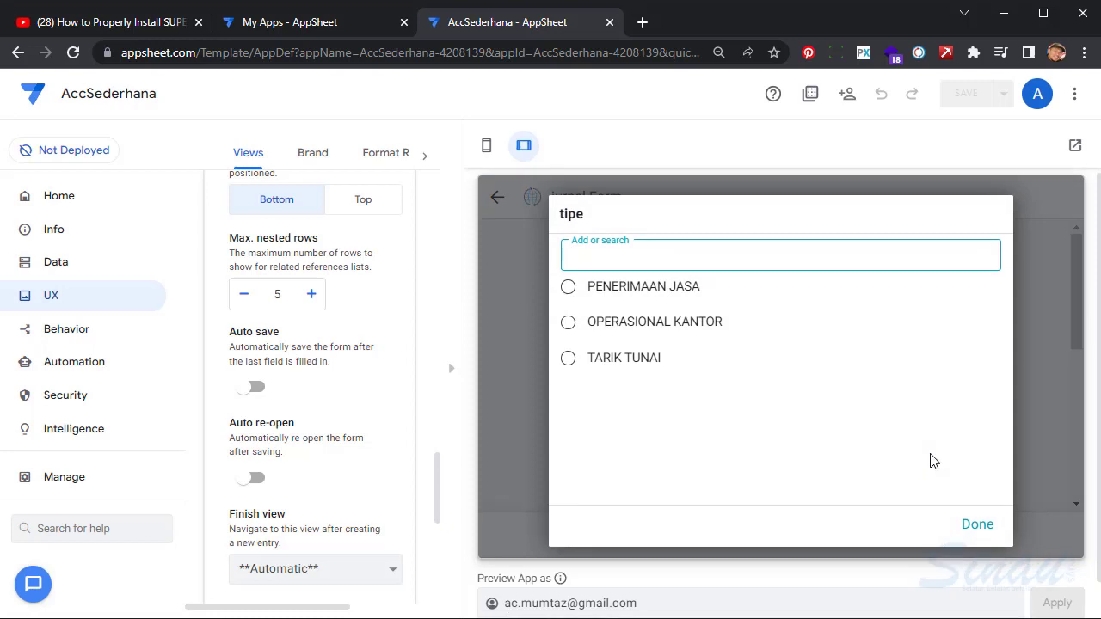
click(589, 288)
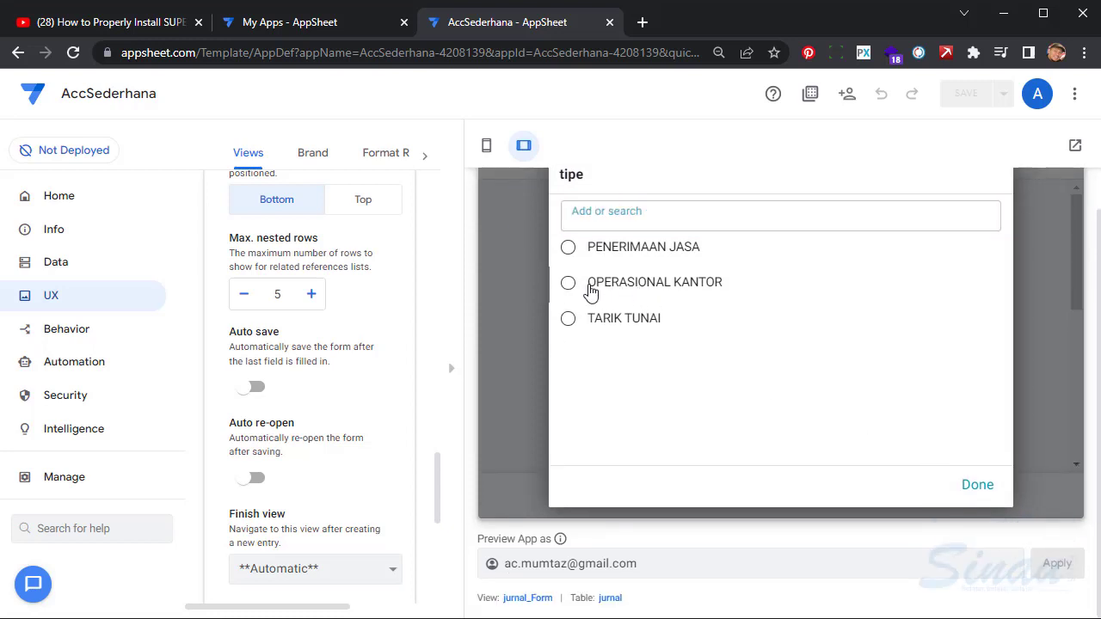
scroll(799, 422, down, 3)
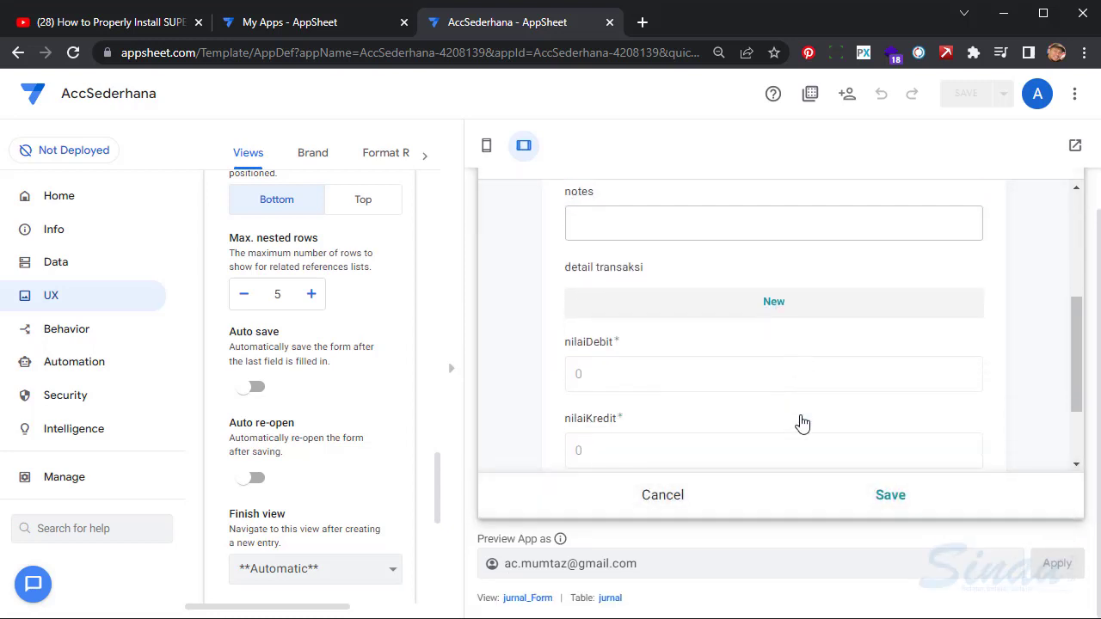
click(692, 219)
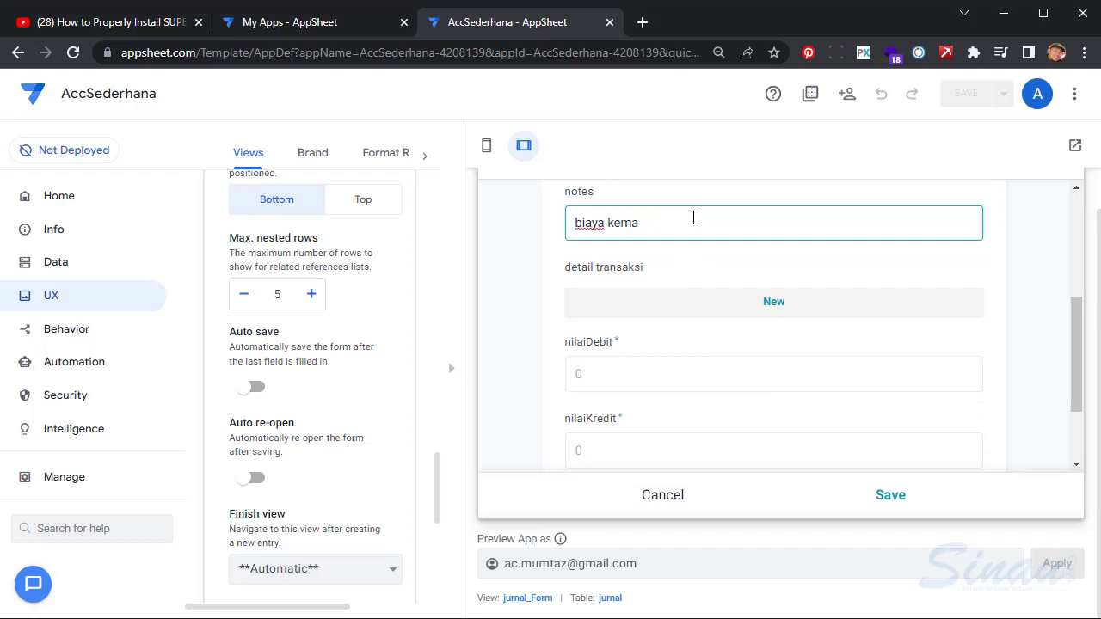
text(biaya keamanan)
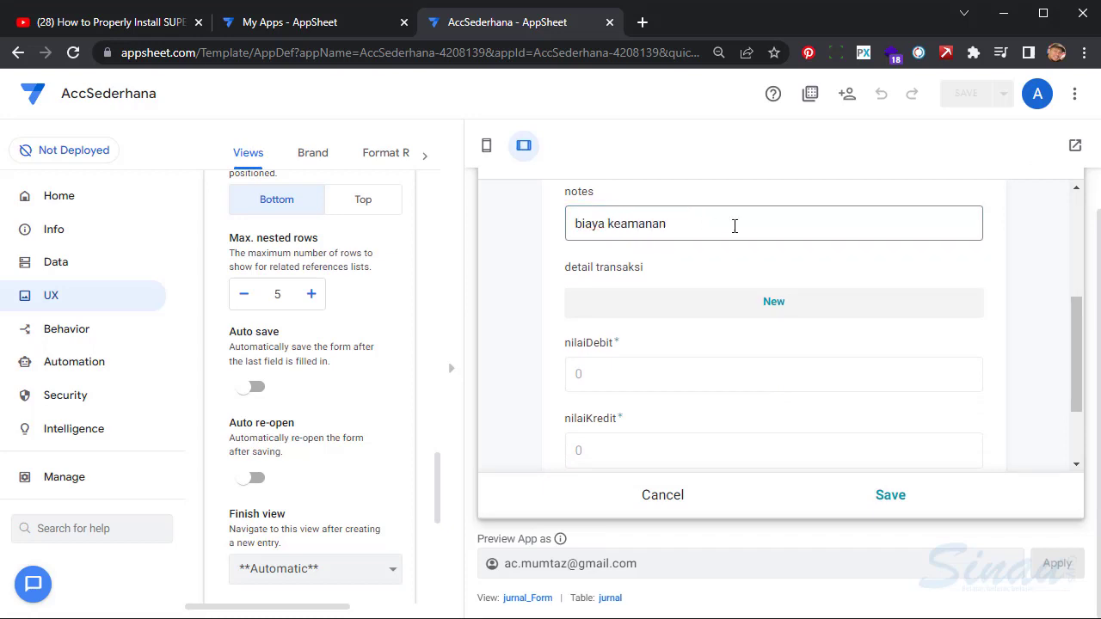
Start a new detail transaksi row and choose 5.01 - BIAYA OPERASIONAL as its akun.
click(762, 311)
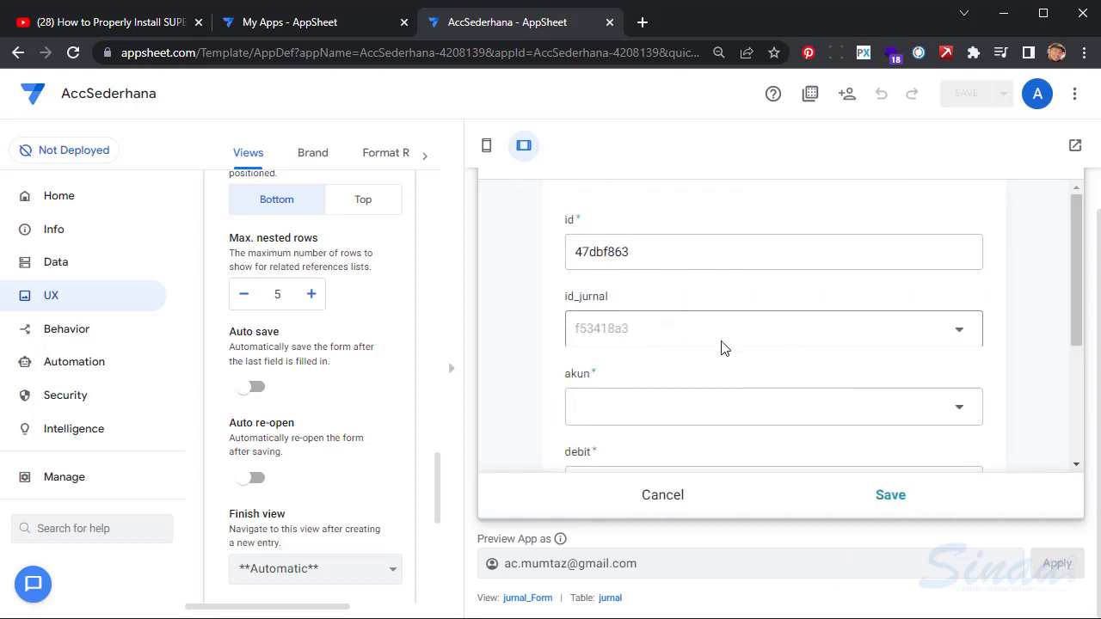
click(754, 416)
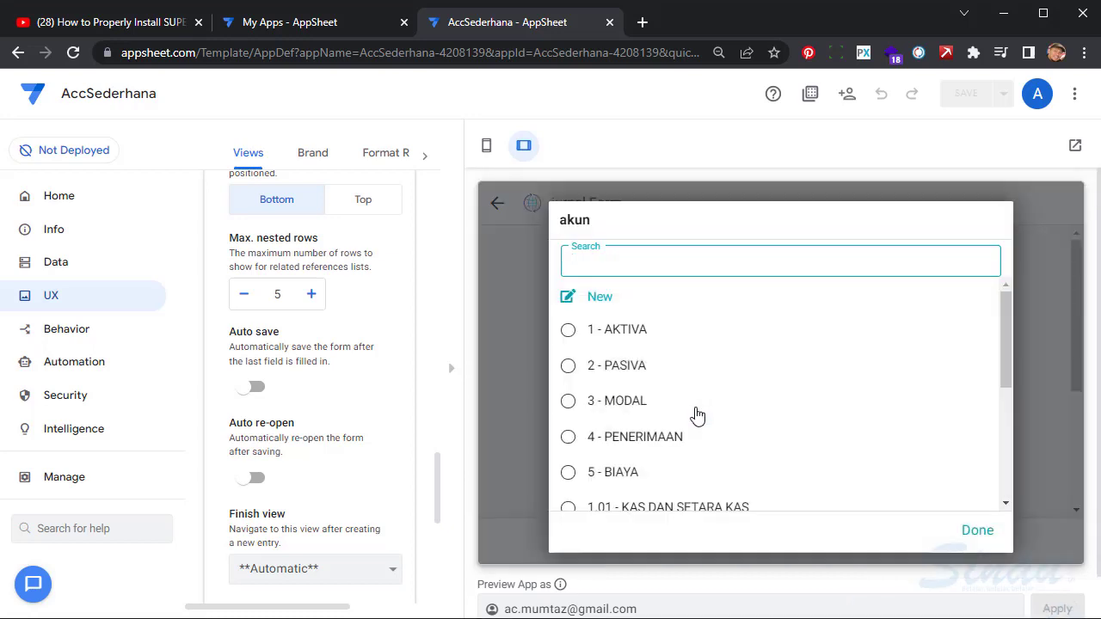
scroll(668, 415, down, 1)
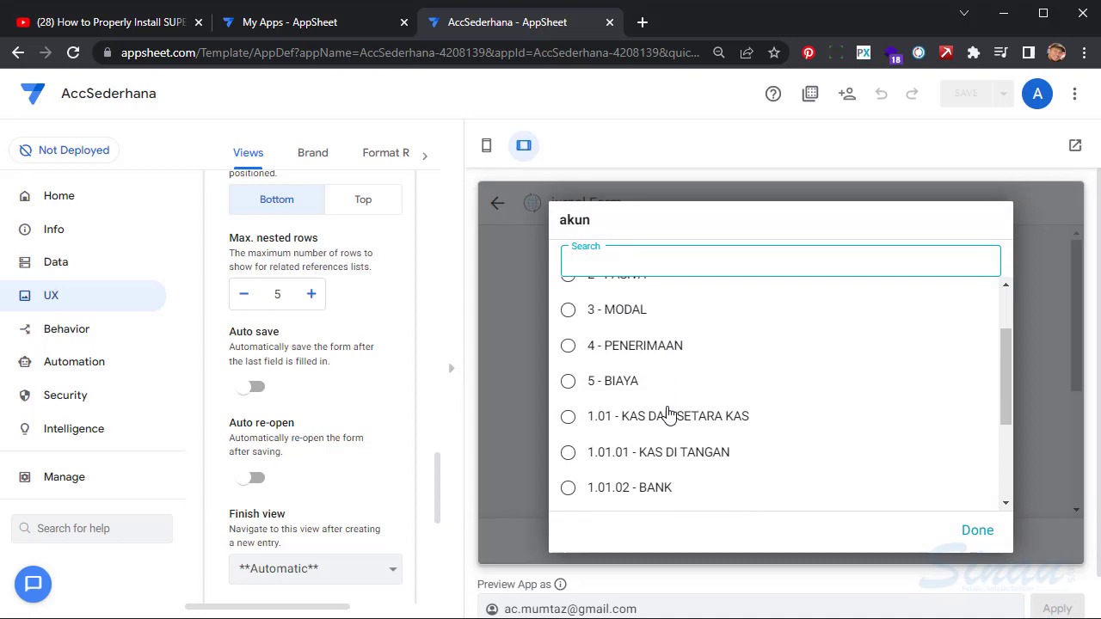
scroll(668, 415, down, 2)
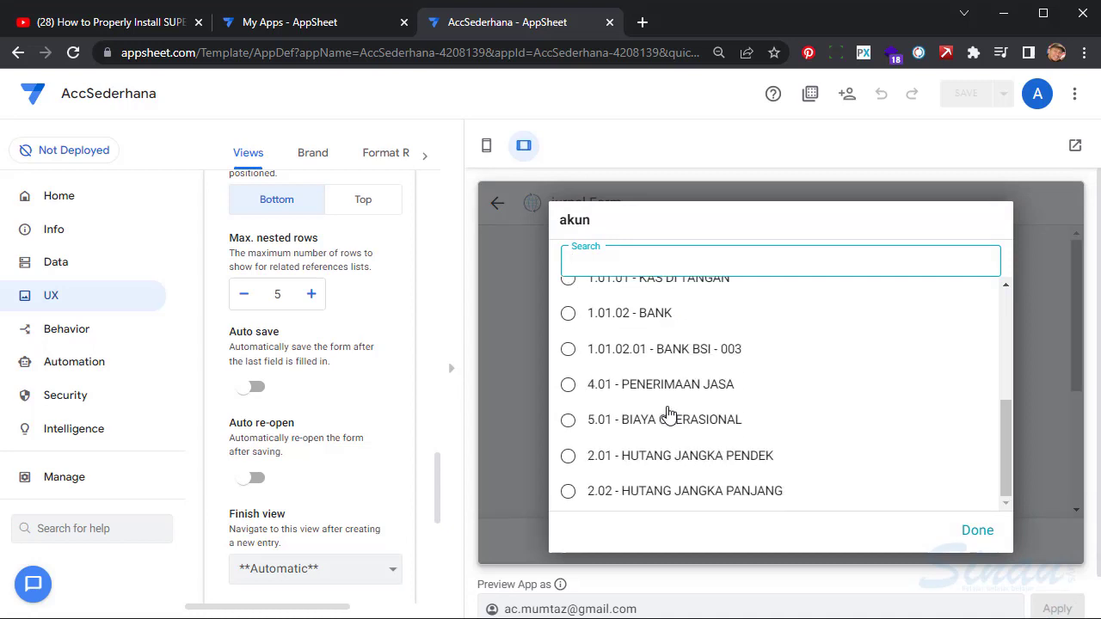
scroll(668, 415, down, 1)
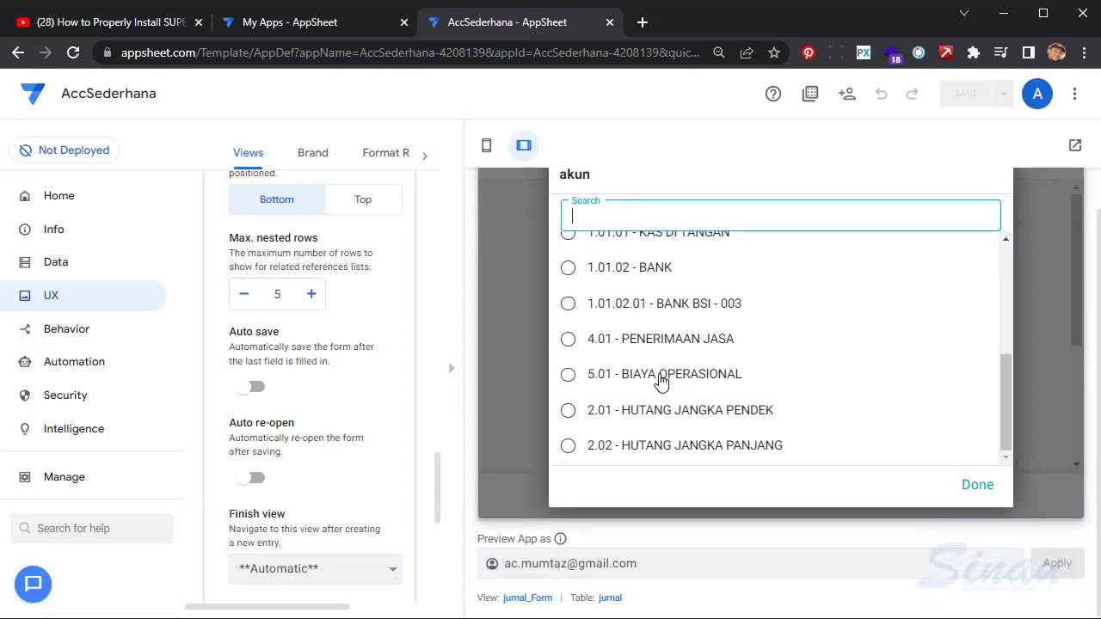
click(661, 381)
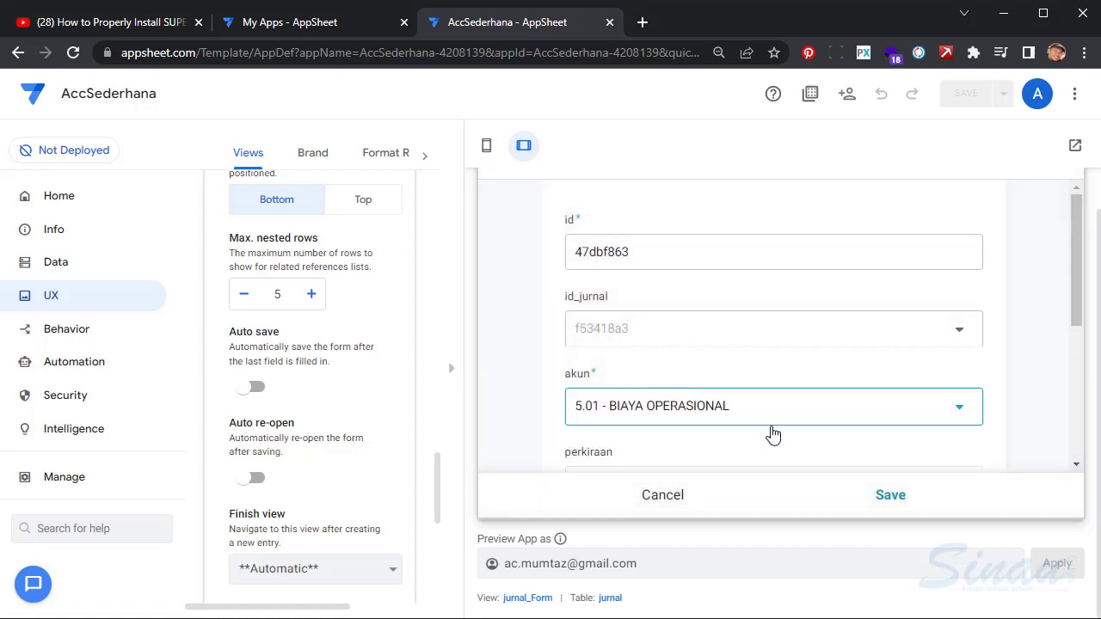
Enter a debit of 500000 and a kredit of 0 for the BIAYA OPERASIONAL detail and save it.
scroll(839, 385, down, 1)
click(701, 383)
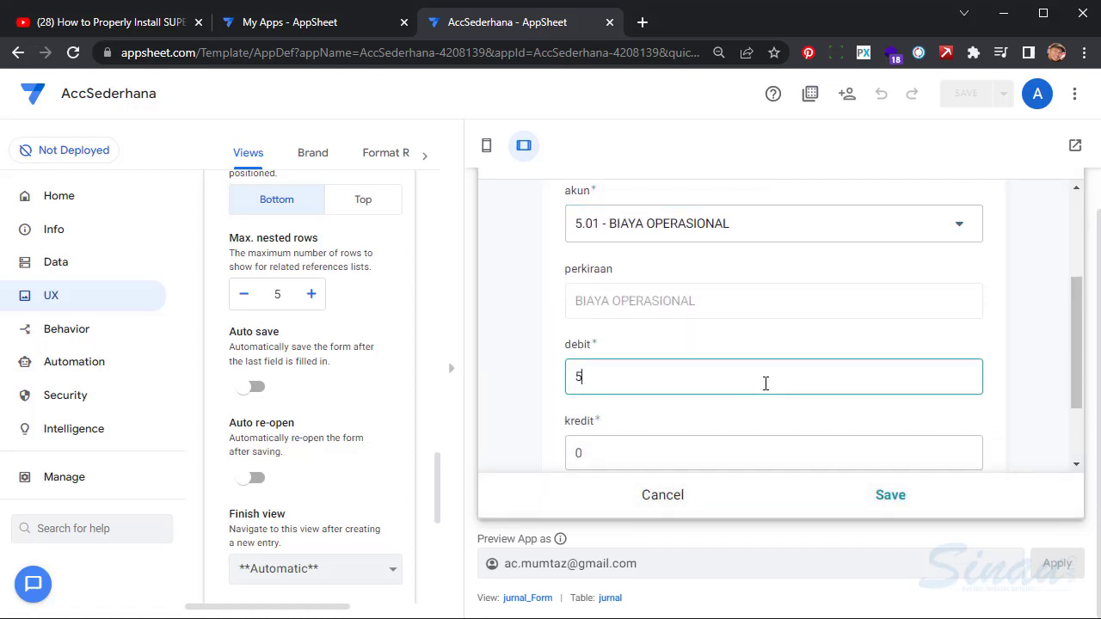
text(500000)
key(Tab)
scroll(765, 384, down, 2)
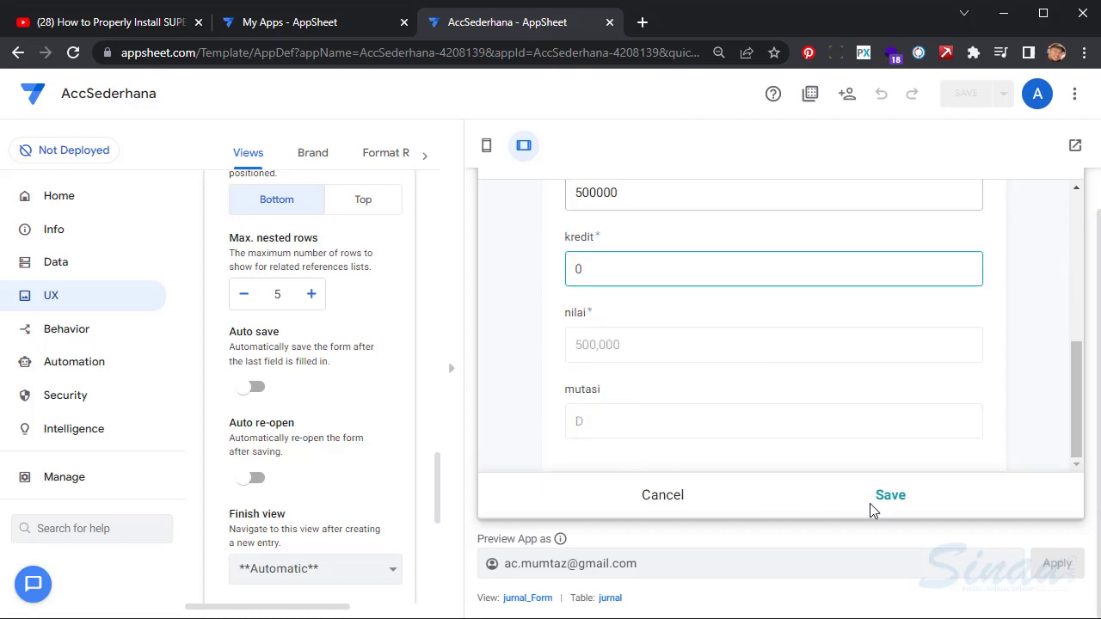
click(894, 508)
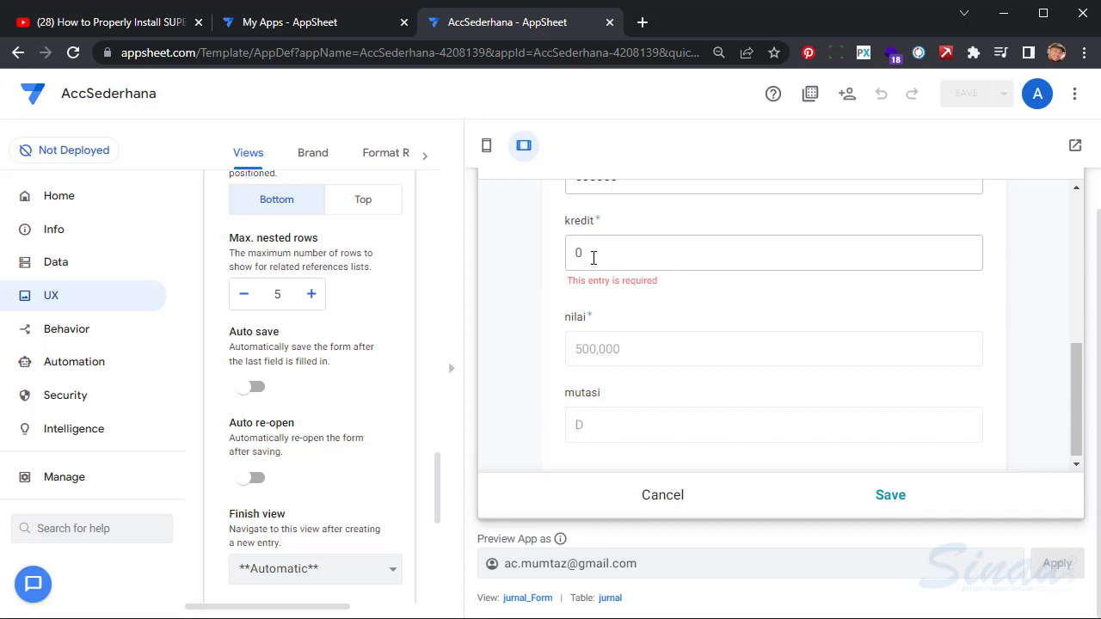
click(594, 257)
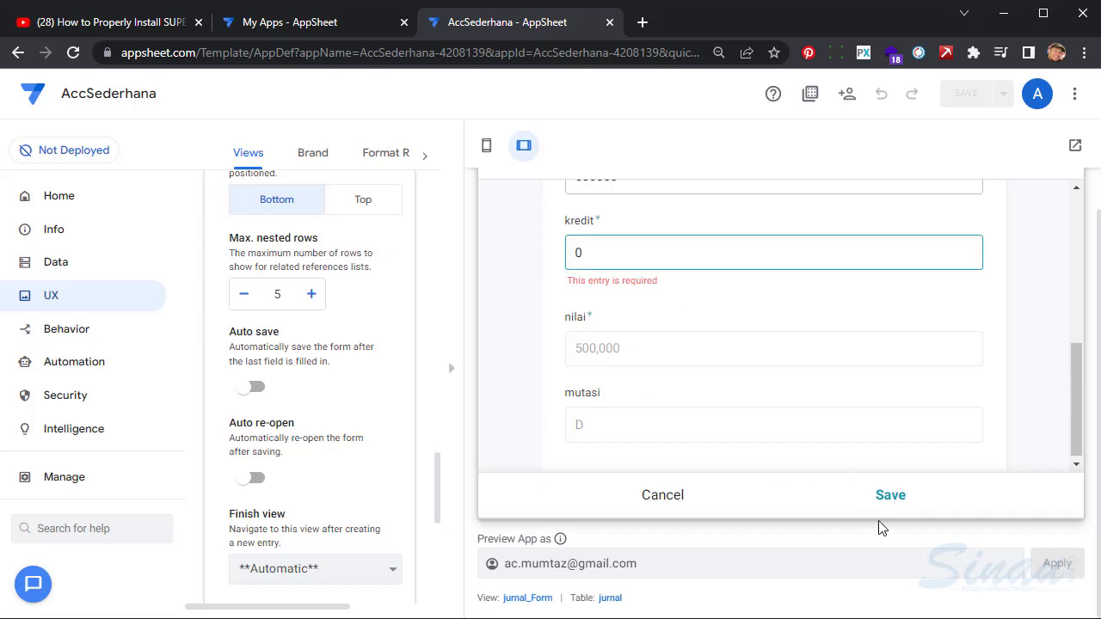
click(886, 497)
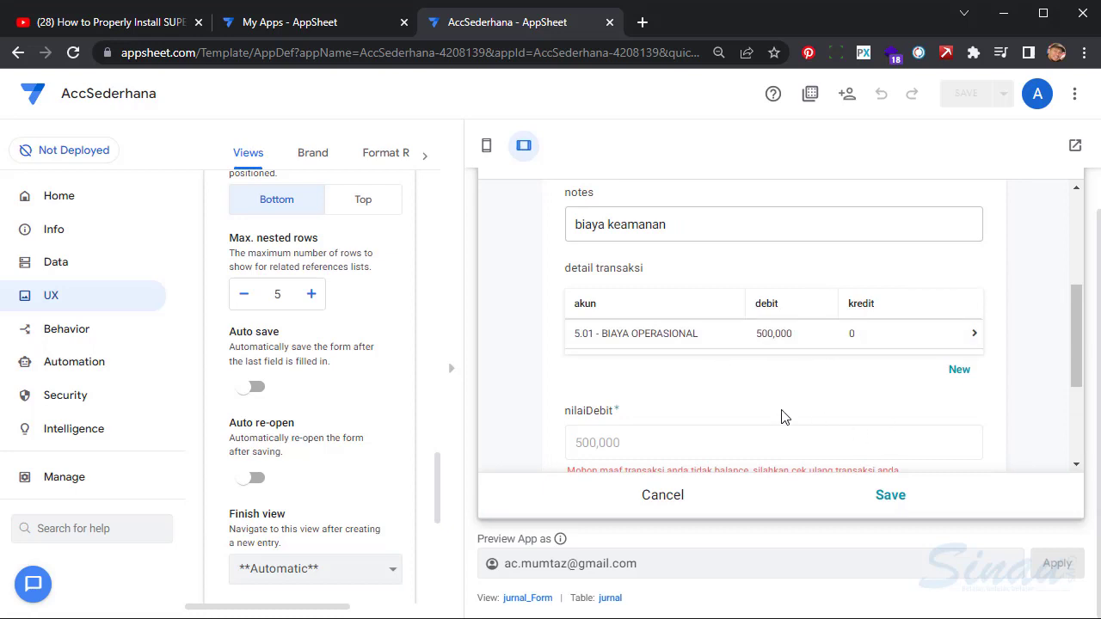
Check nilaiDebit and nilaiKredit and try to save the jurnal entry with only the debit detail.
scroll(783, 417, down, 3)
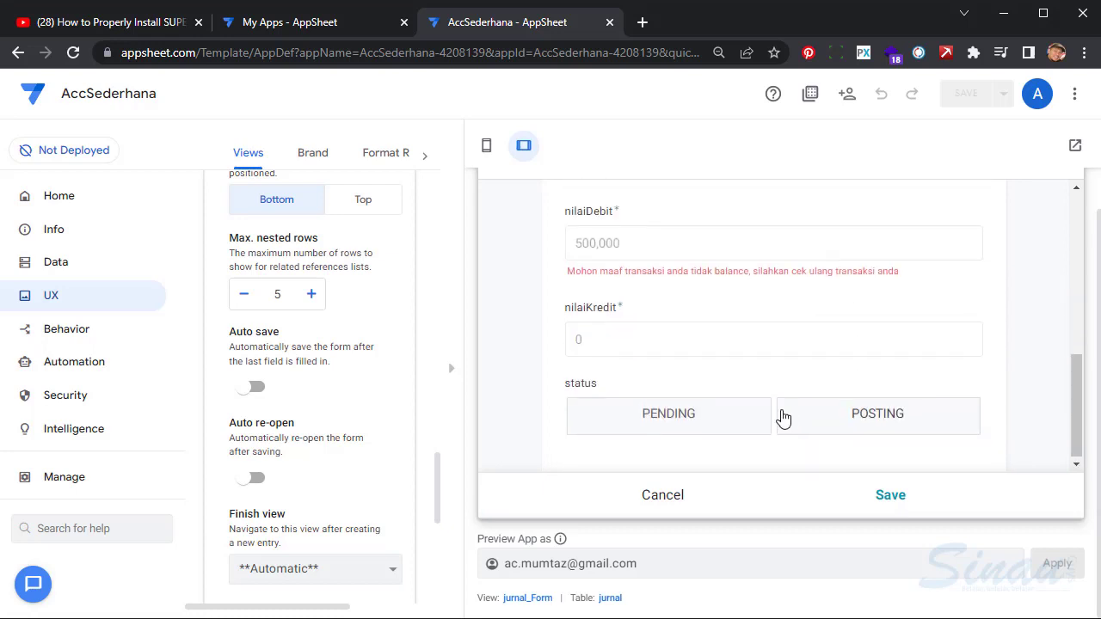
scroll(783, 417, up, 1)
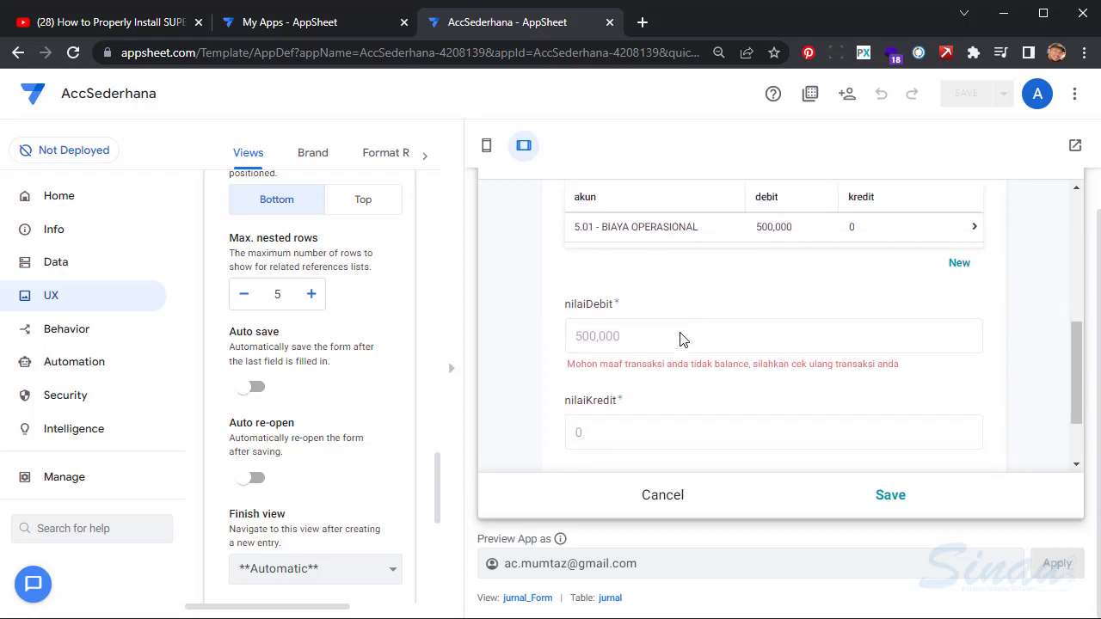
scroll(683, 339, down, 1)
click(890, 496)
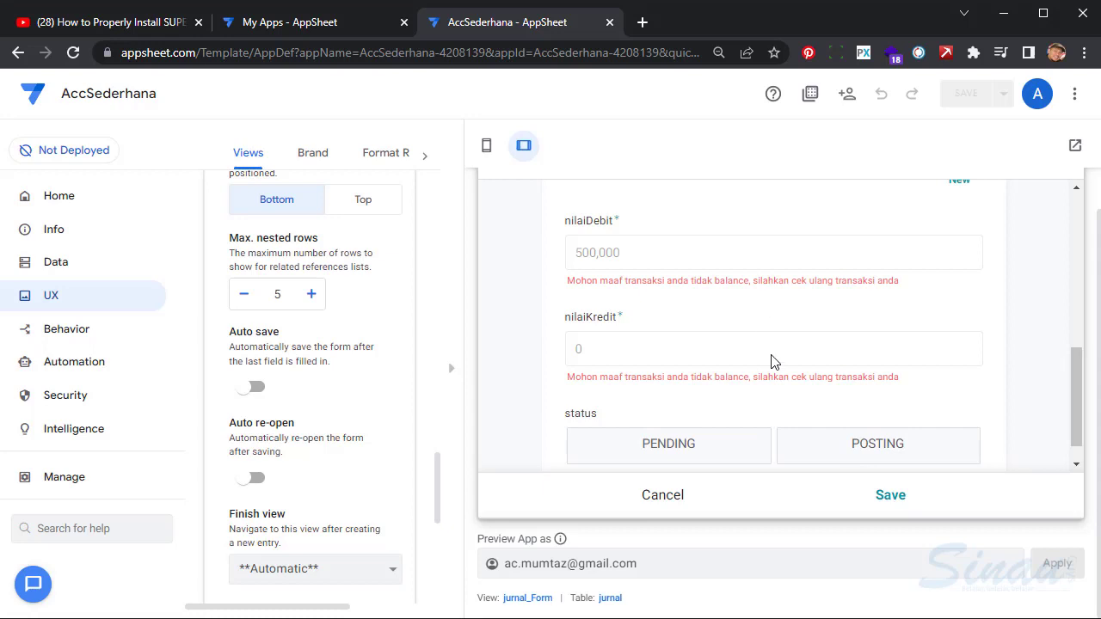
Start a second detail transaksi row and choose 1.01.02.01 - BANK BSI - 003 as its akun.
scroll(772, 362, up, 2)
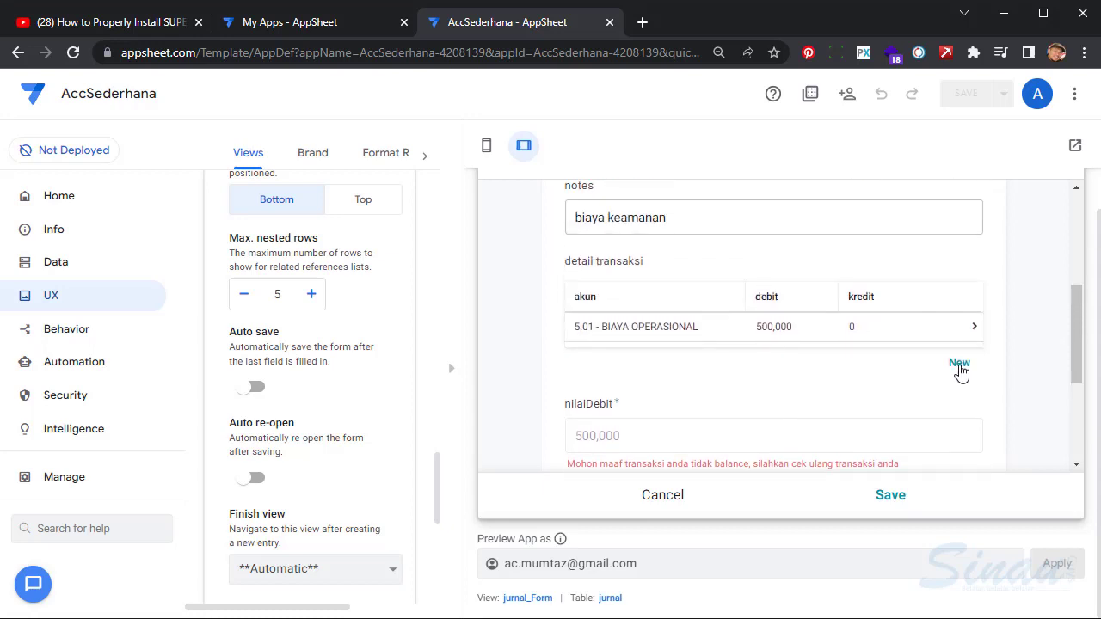
click(959, 364)
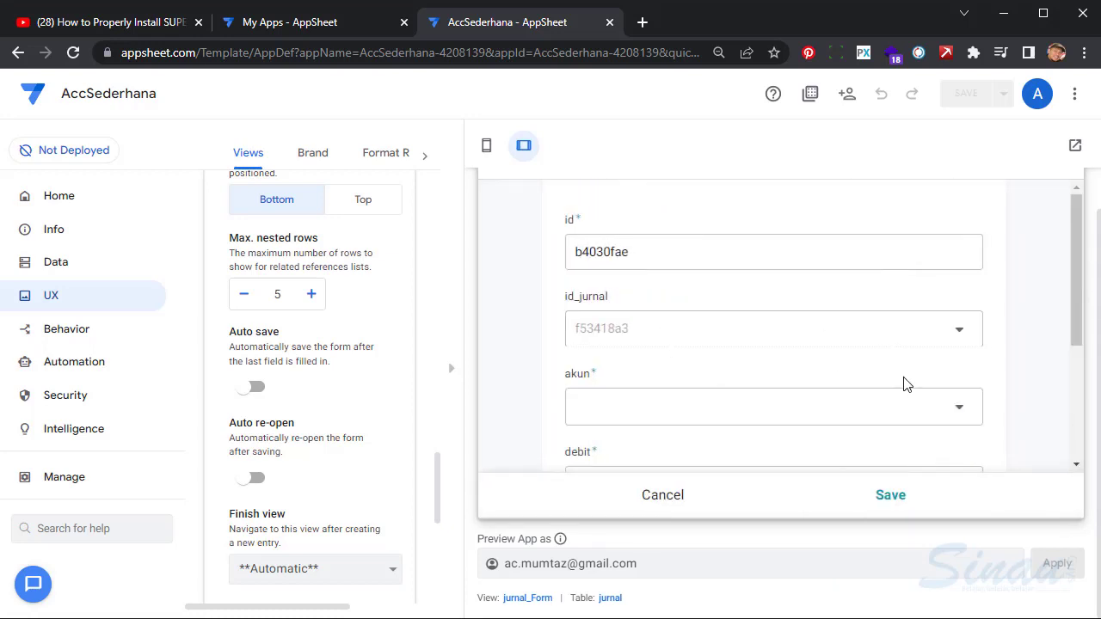
click(860, 420)
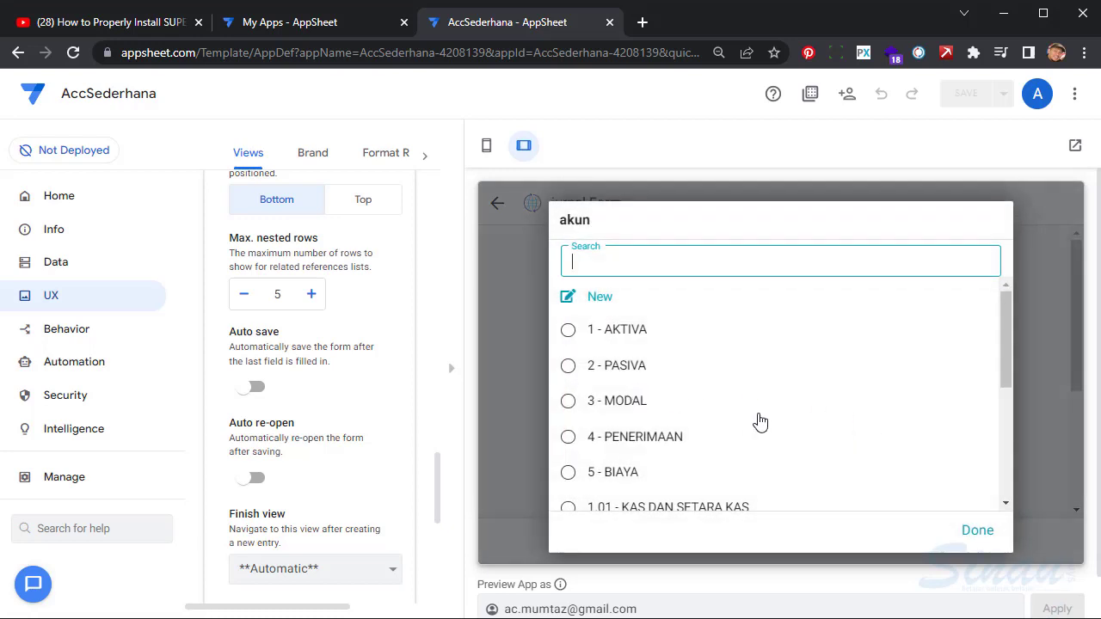
scroll(730, 397, down, 3)
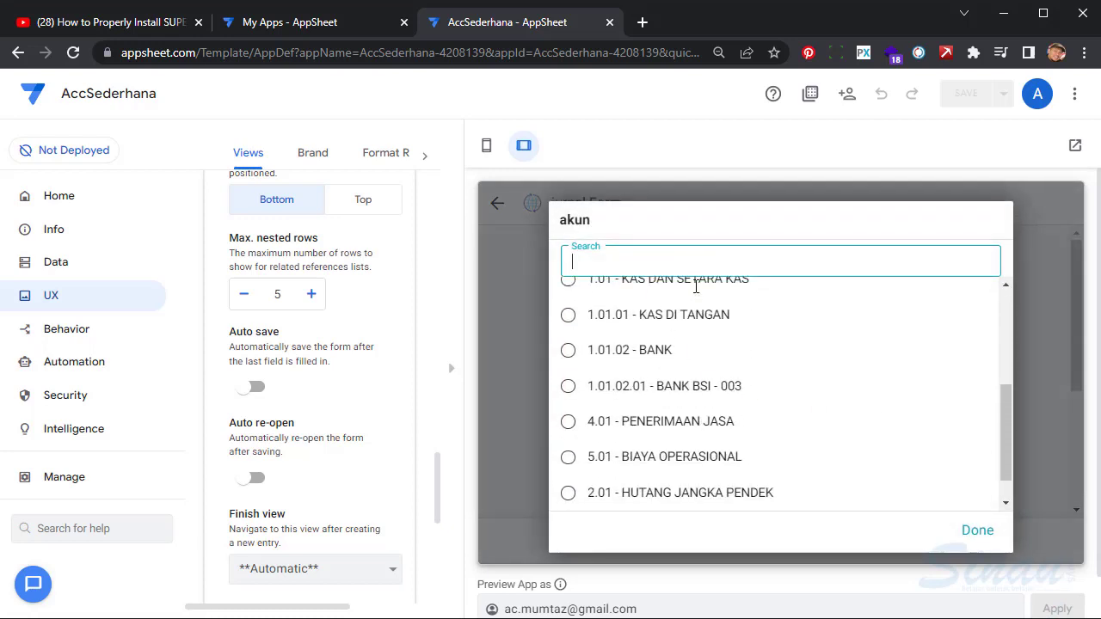
click(686, 386)
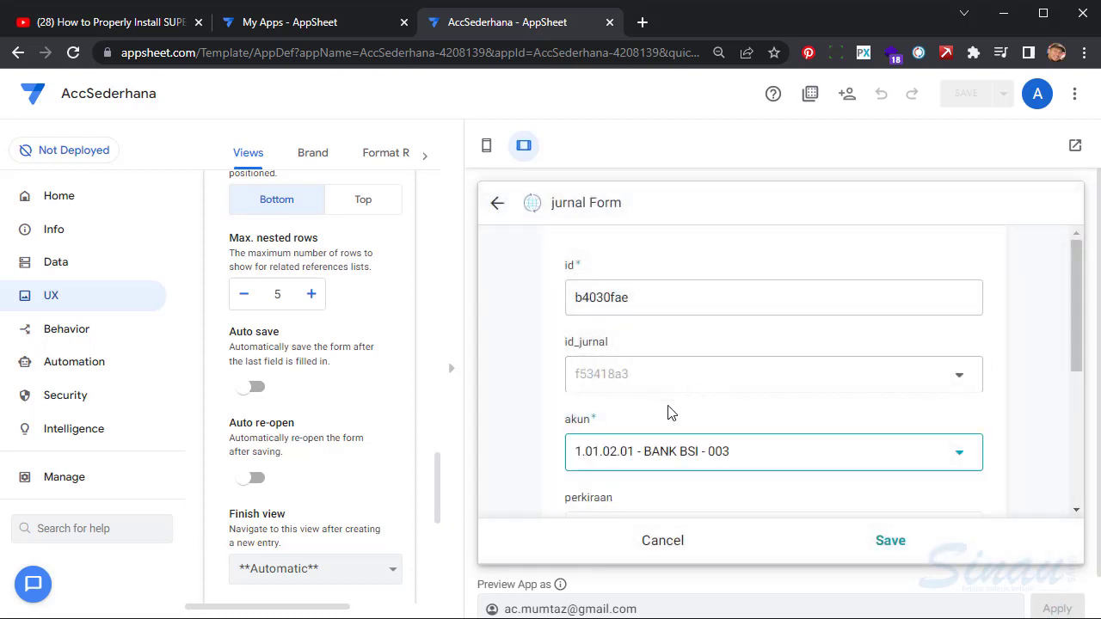
Enter a kredit of 500000 and a debit of 0 for the BANK BSI - 003 detail and save it.
scroll(671, 413, down, 3)
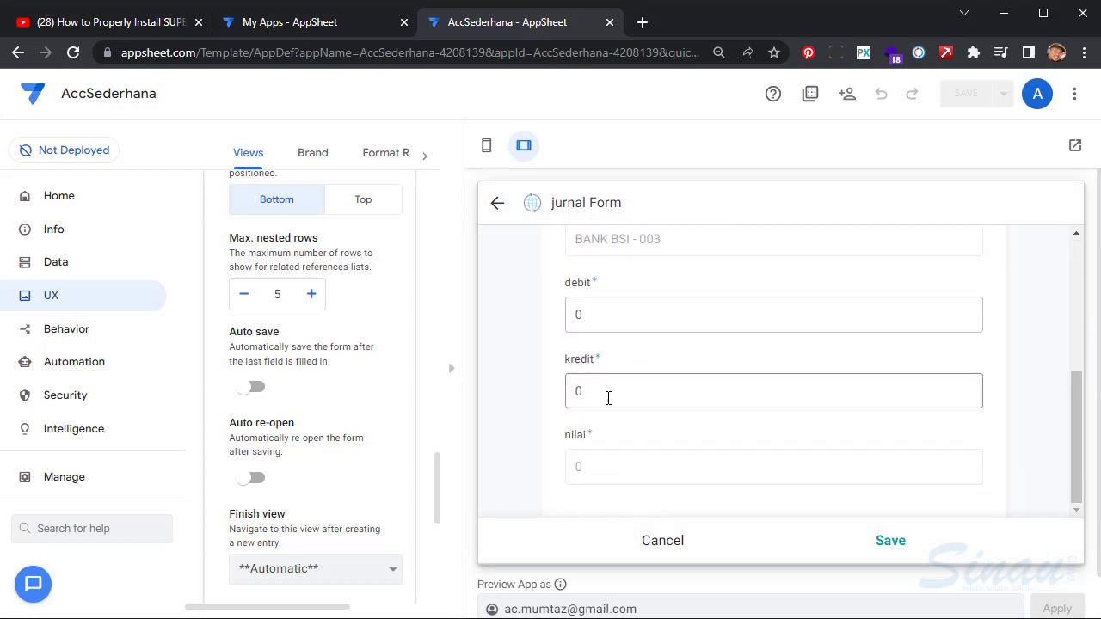
click(608, 397)
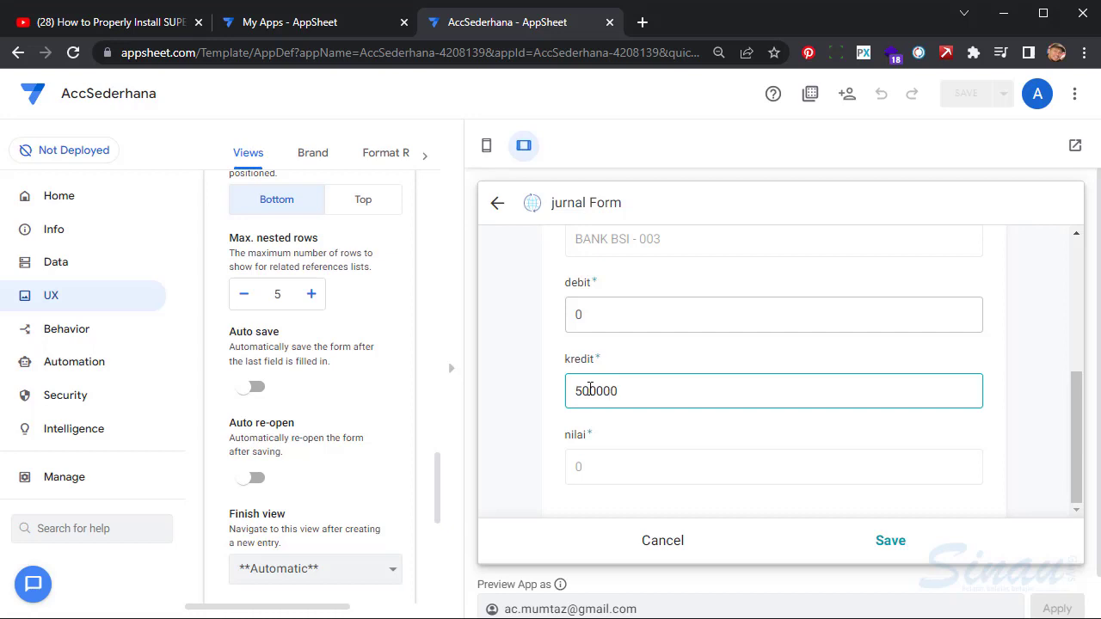
drag(598, 390, 644, 396)
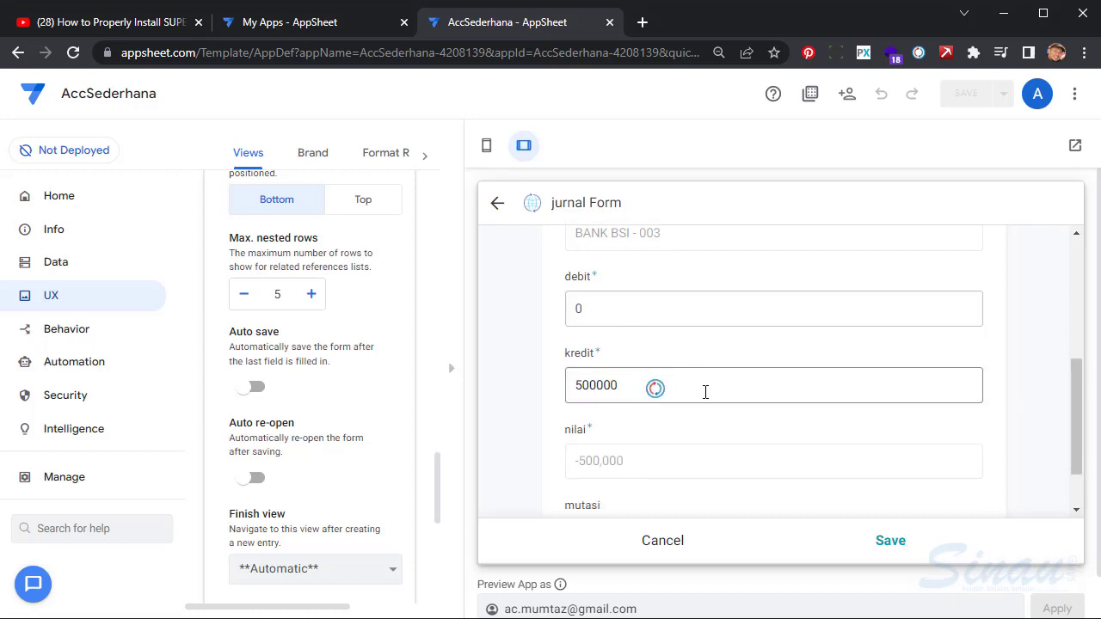
scroll(706, 393, down, 1)
click(891, 546)
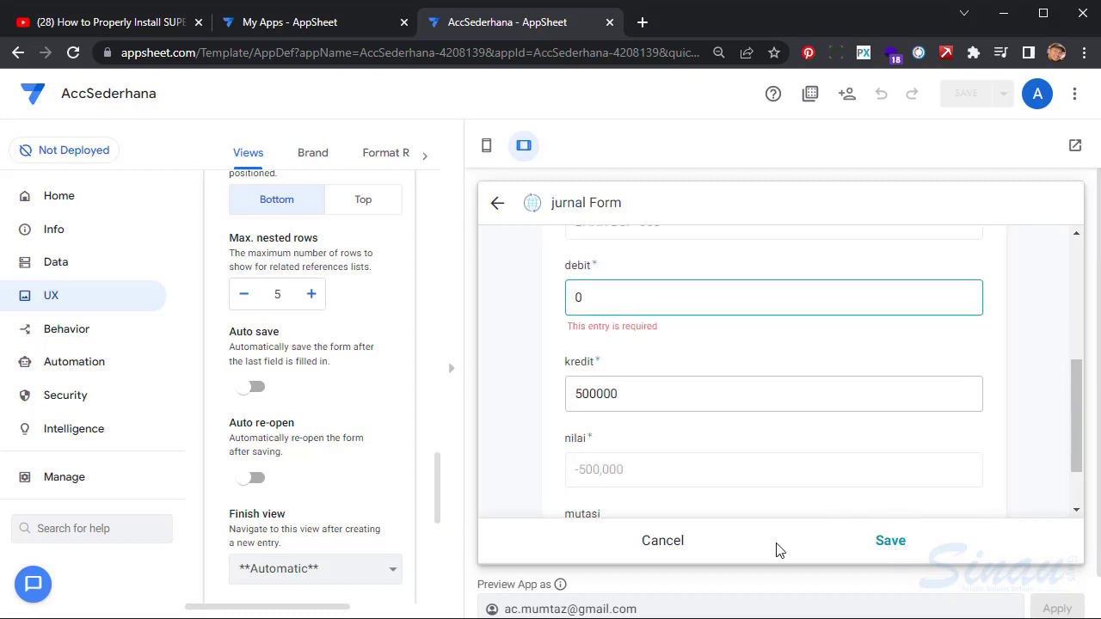
click(886, 542)
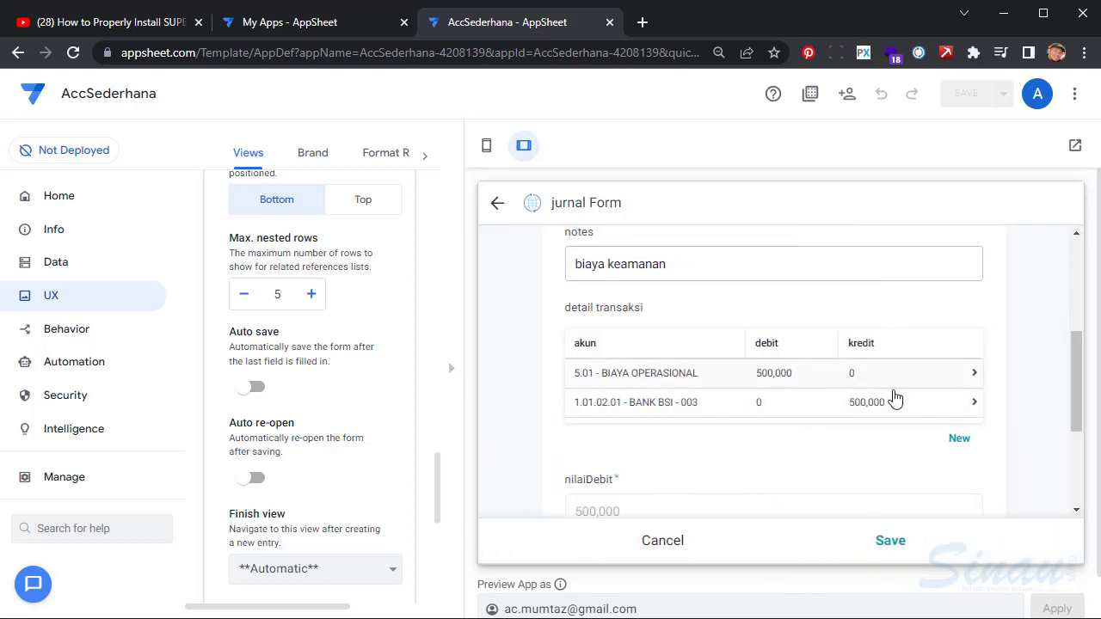
Review the nilaiDebit and nilaiKredit totals and save the jurnal entry without choosing a status.
scroll(769, 442, down, 3)
scroll(611, 310, down, 1)
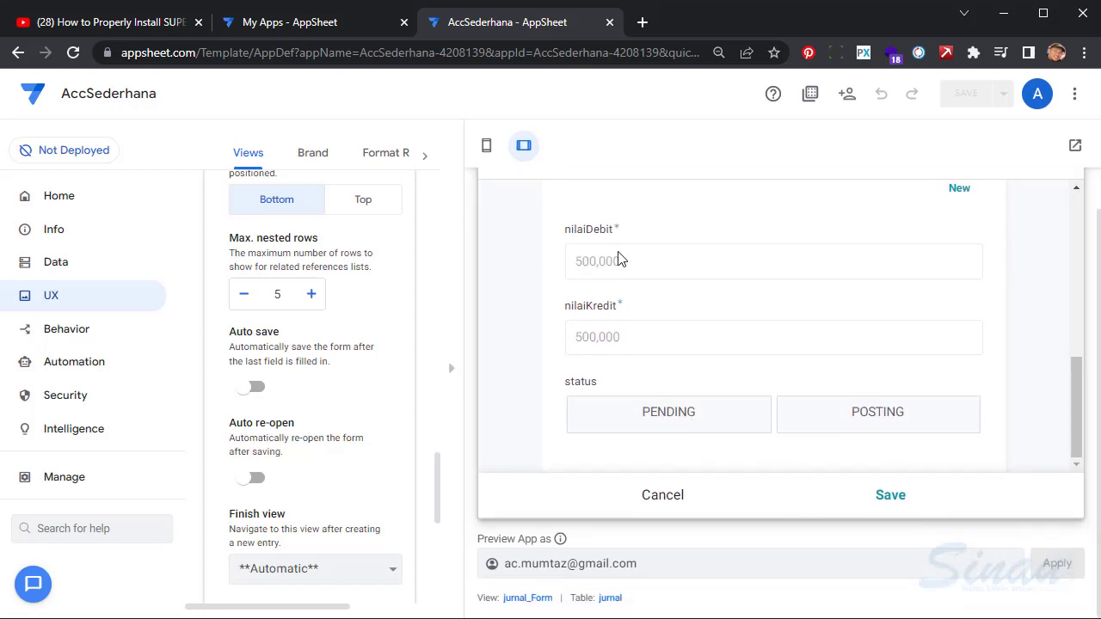
click(891, 496)
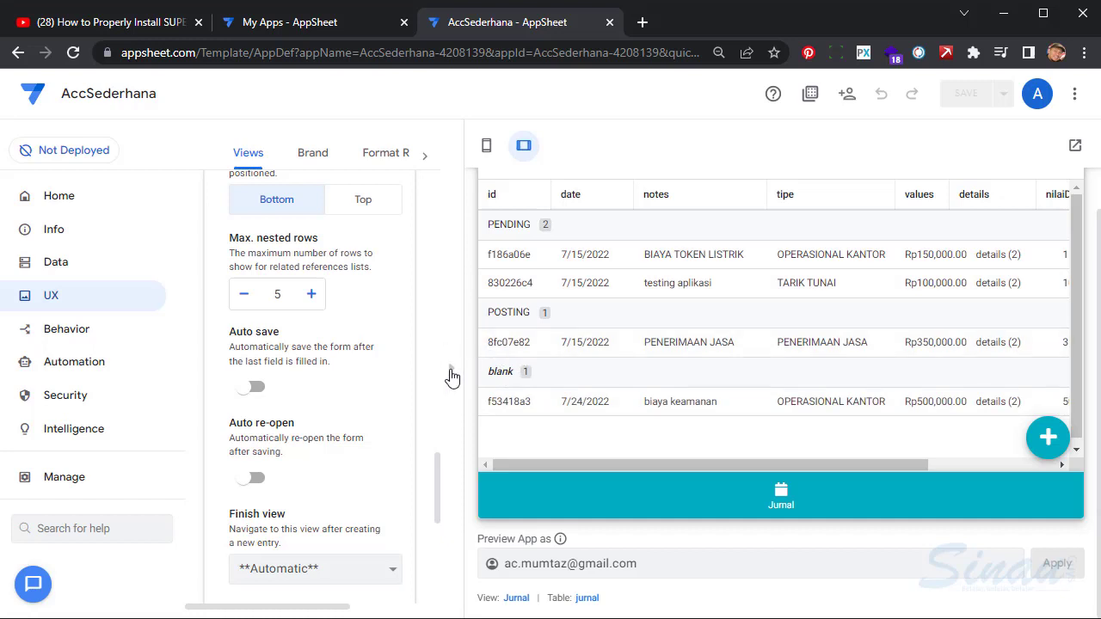
Hide the app preview and open the jurnal table's column list, down to nilaiDebit and nilaiKredit.
double_click(449, 372)
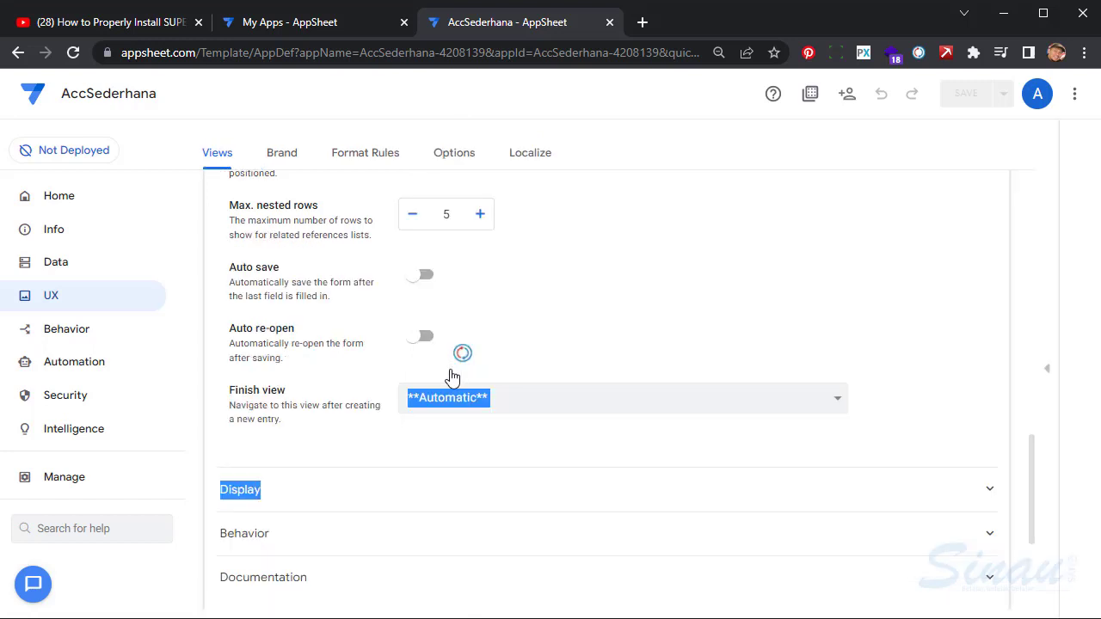
click(98, 274)
scroll(431, 409, down, 1)
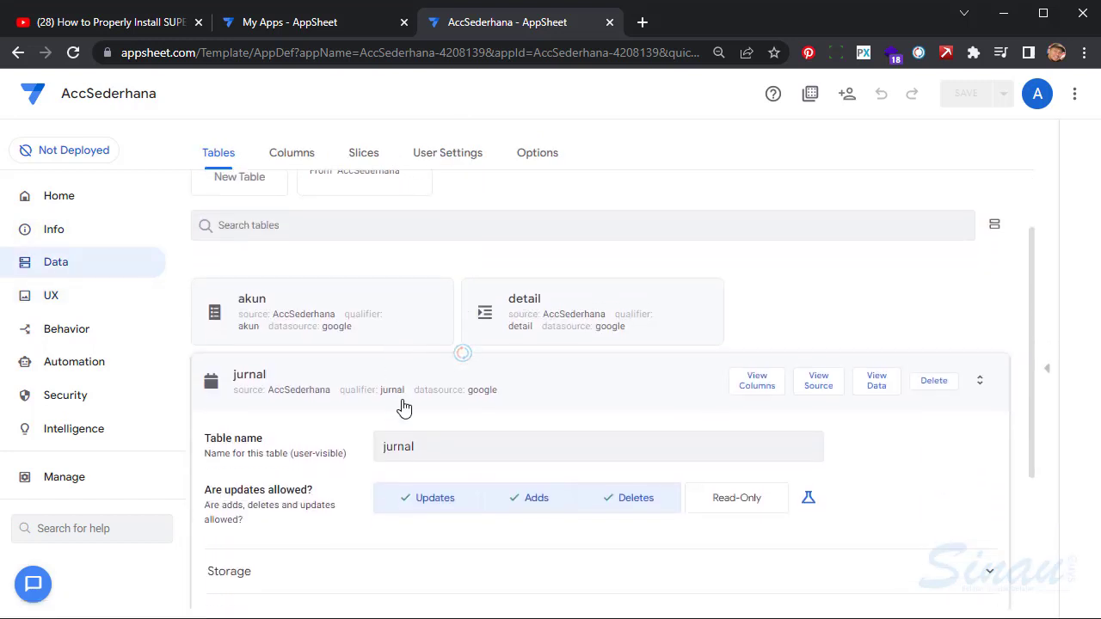
click(757, 371)
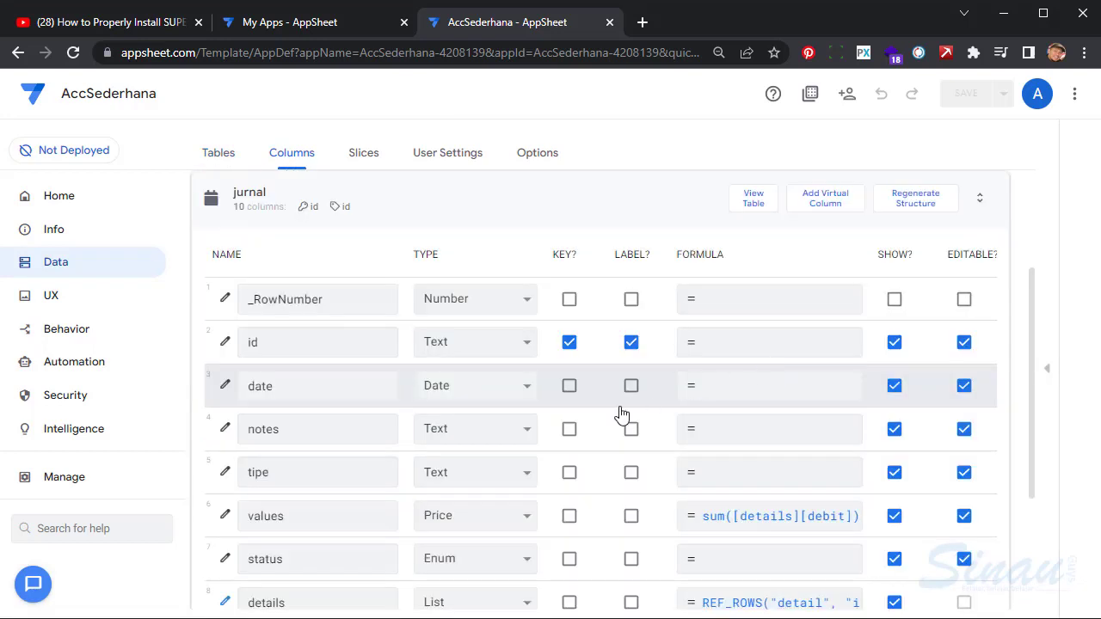
scroll(614, 410, down, 2)
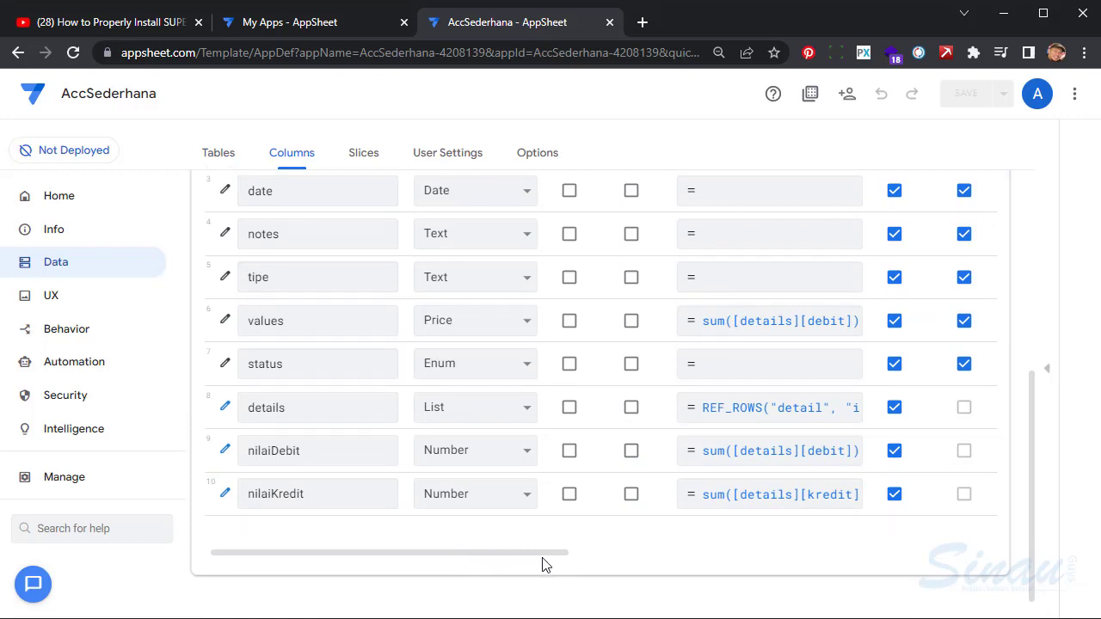
Set the initial value of the jurnal table's status column to "PENDING" and save the app.
drag(490, 558, 715, 585)
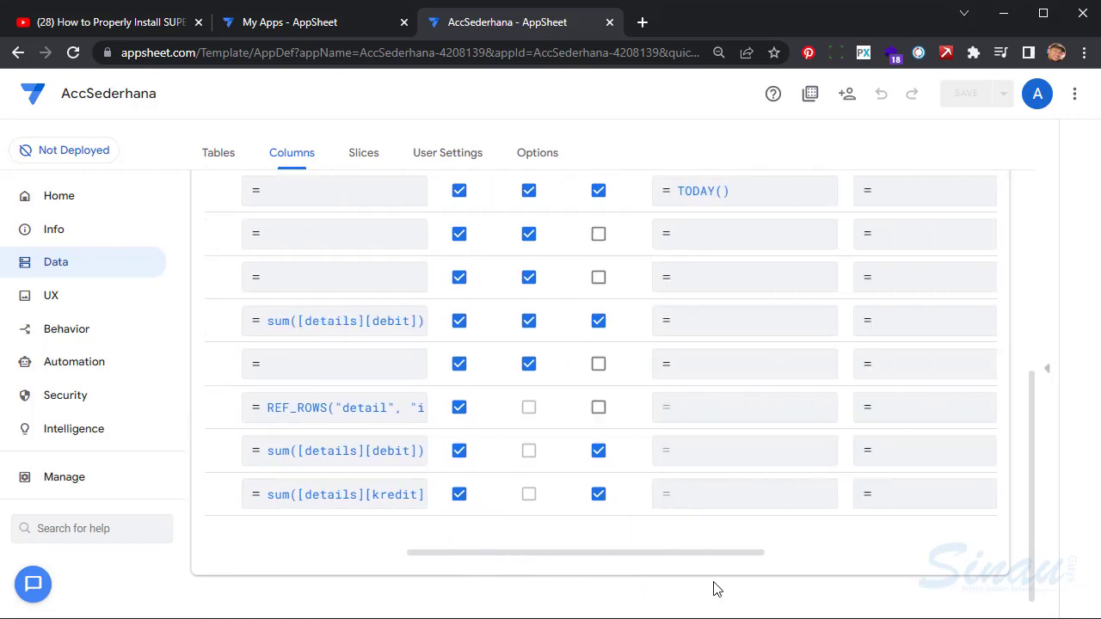
click(702, 371)
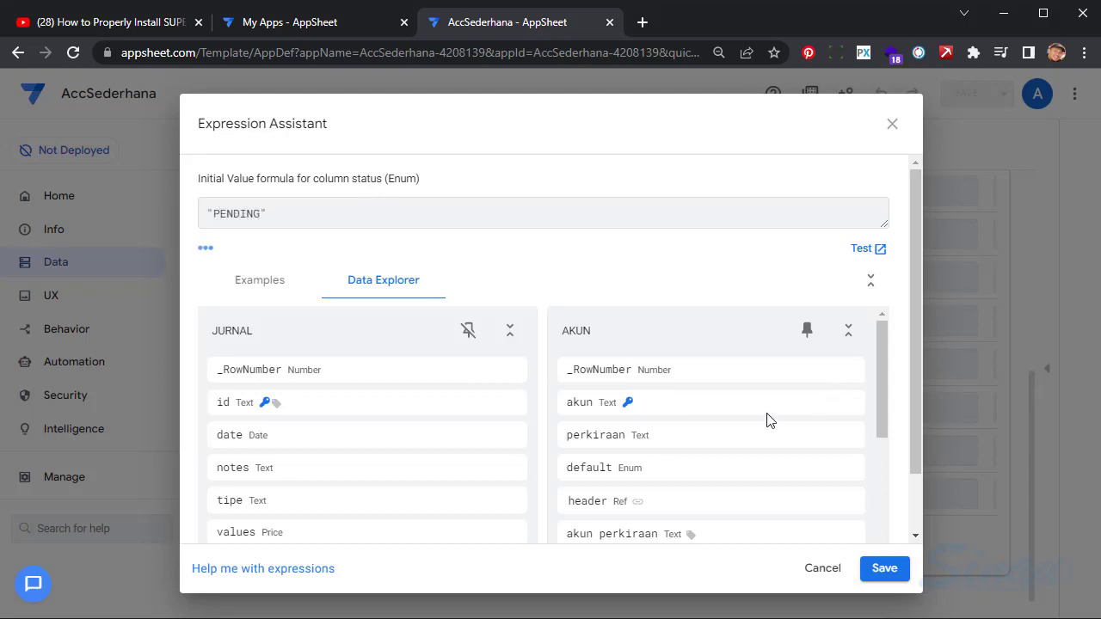
click(882, 569)
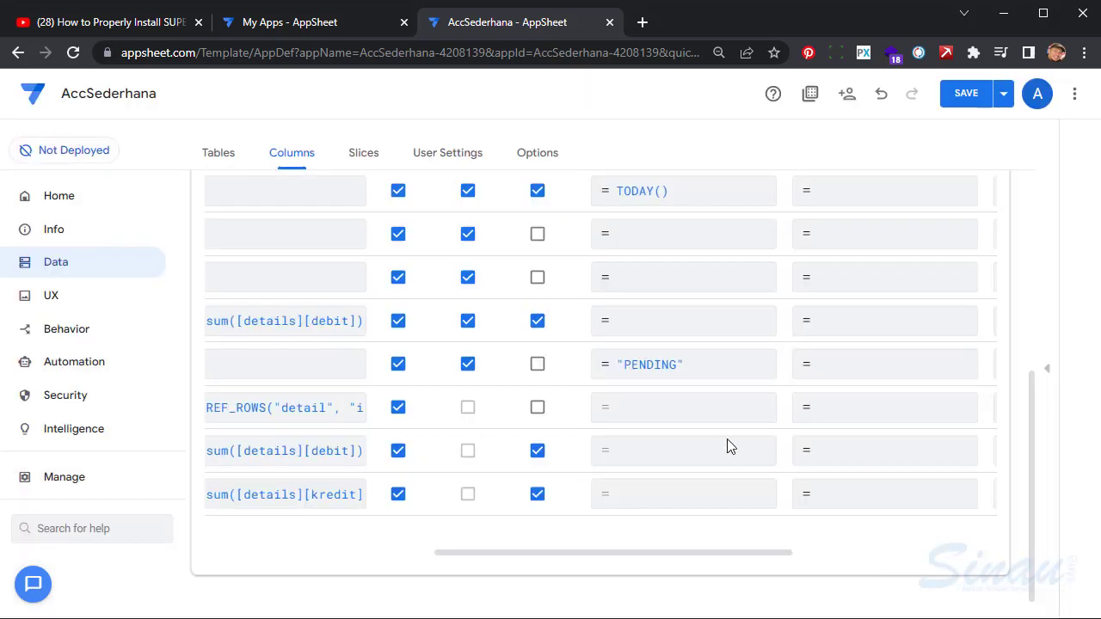
scroll(860, 300, up, 5)
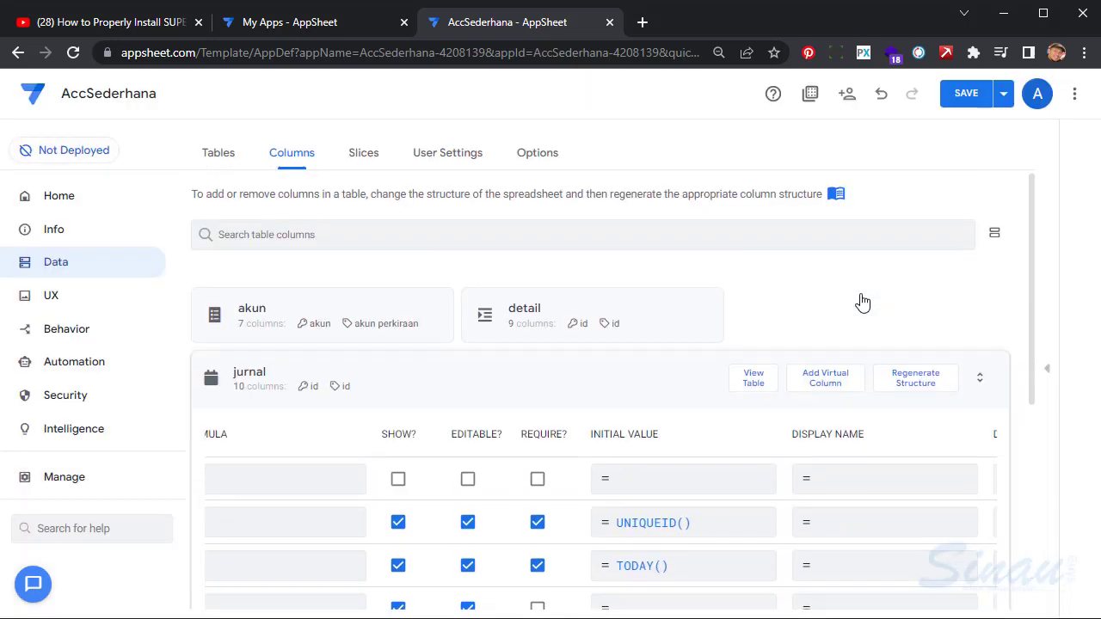
scroll(860, 300, down, 5)
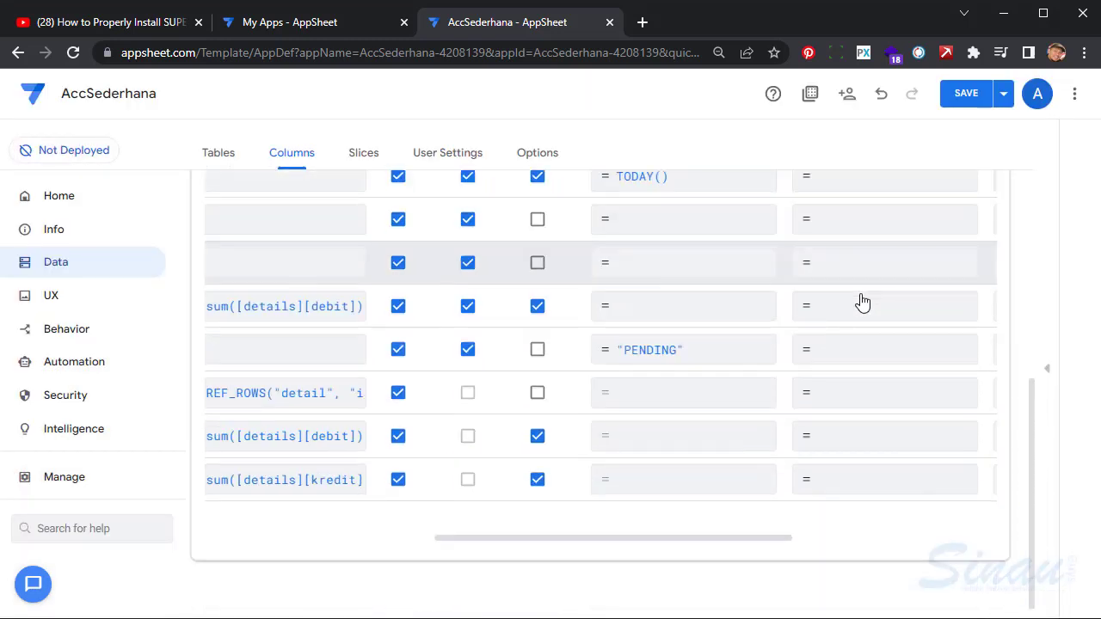
click(966, 95)
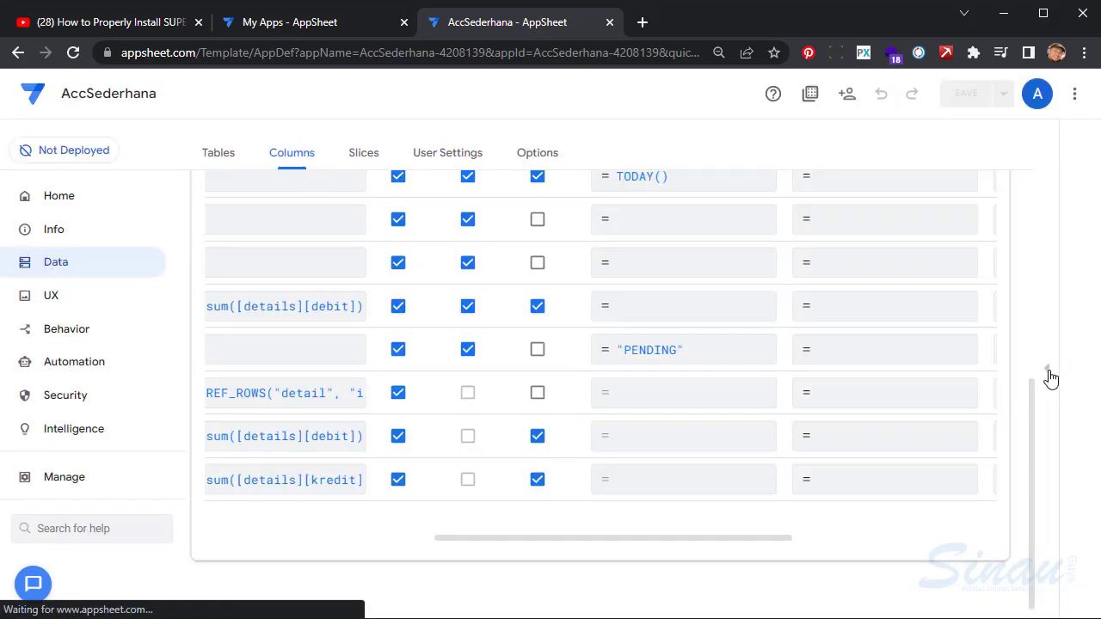
Reopen the app preview and set the status of the blank-status biaya keamanan jurnal entry to PENDING, saving the form.
click(1049, 375)
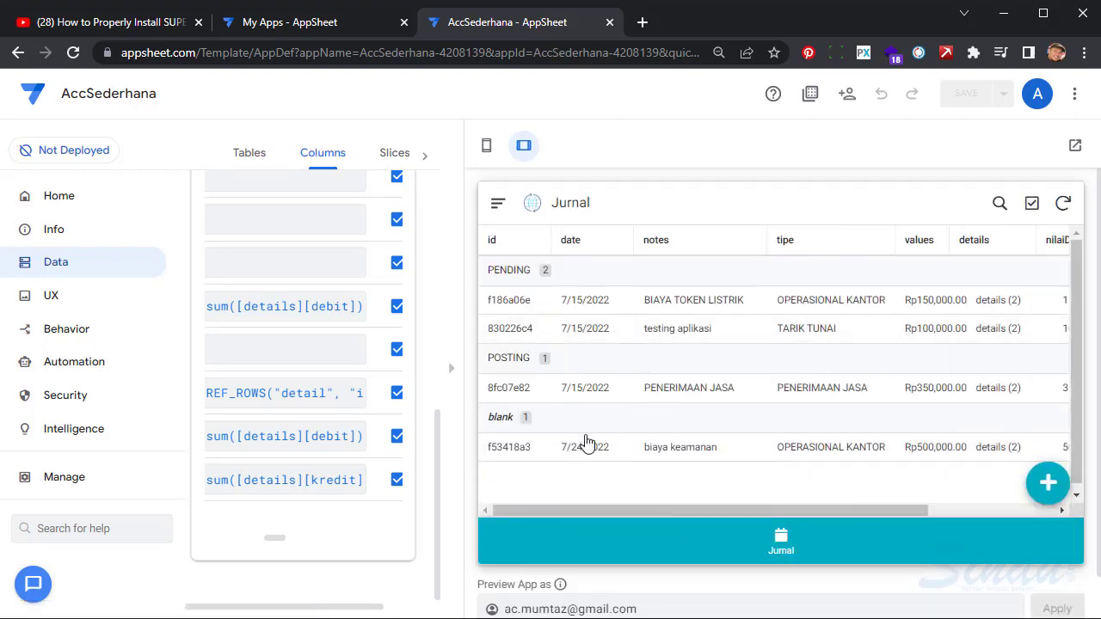
click(588, 446)
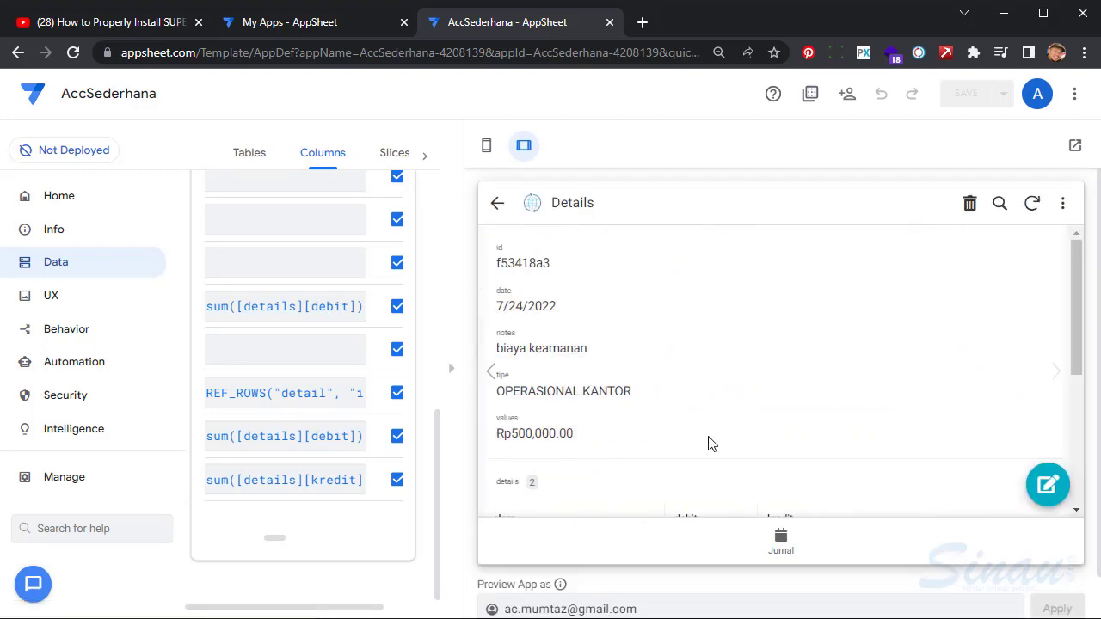
scroll(710, 443, down, 5)
click(1048, 484)
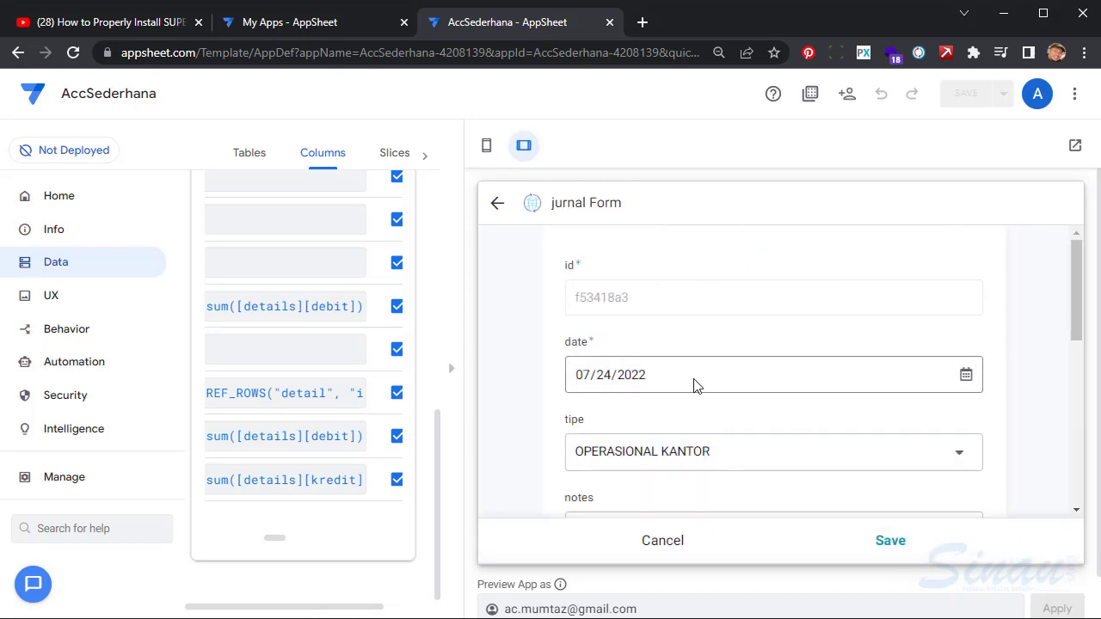
scroll(677, 395, down, 5)
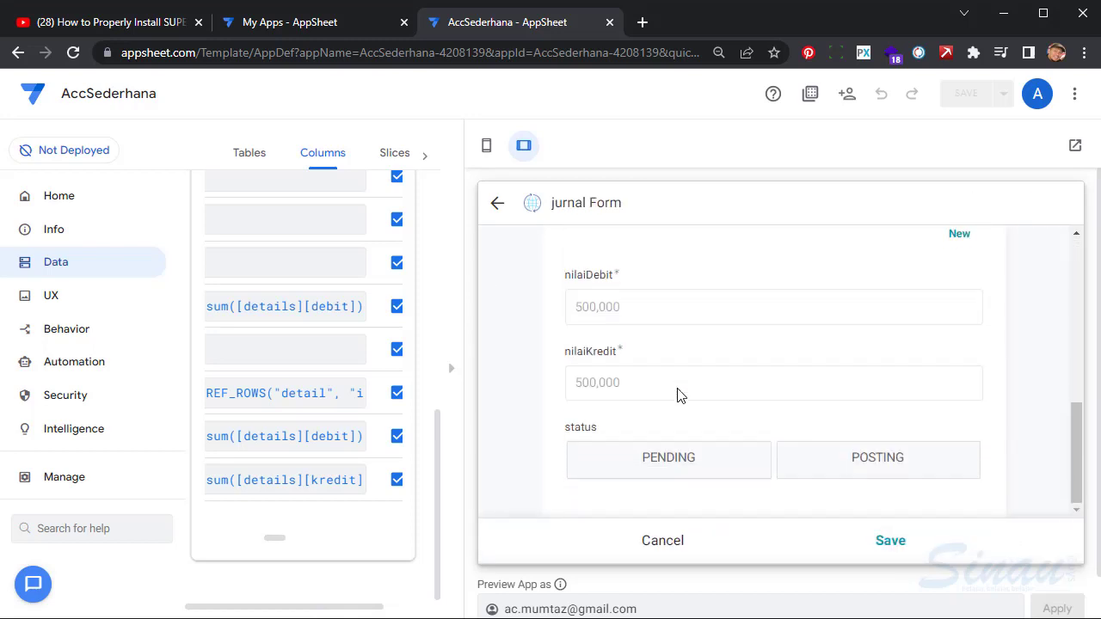
click(664, 465)
click(892, 541)
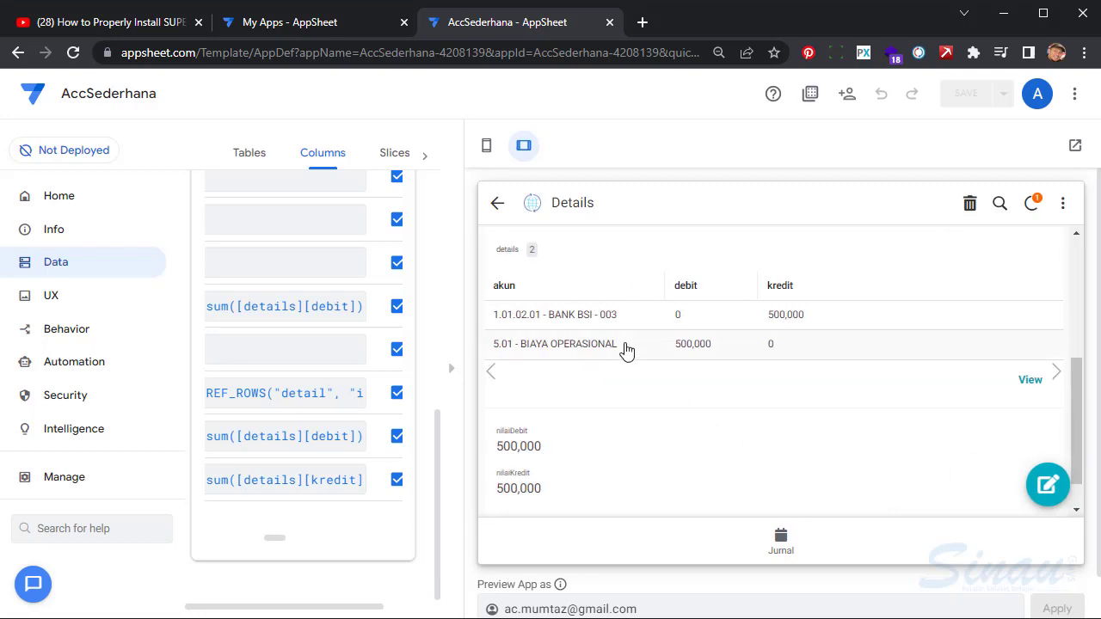
Review the details of the PENERIMAAN JASA entry under POSTING in the jurnal list, and hide the app preview.
click(779, 540)
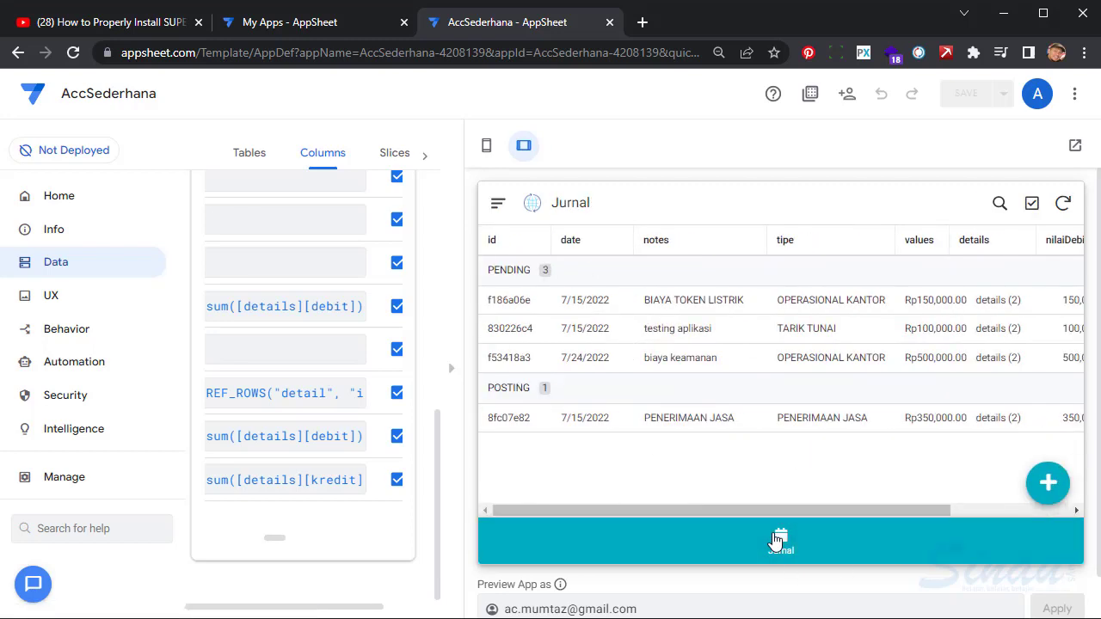
click(575, 422)
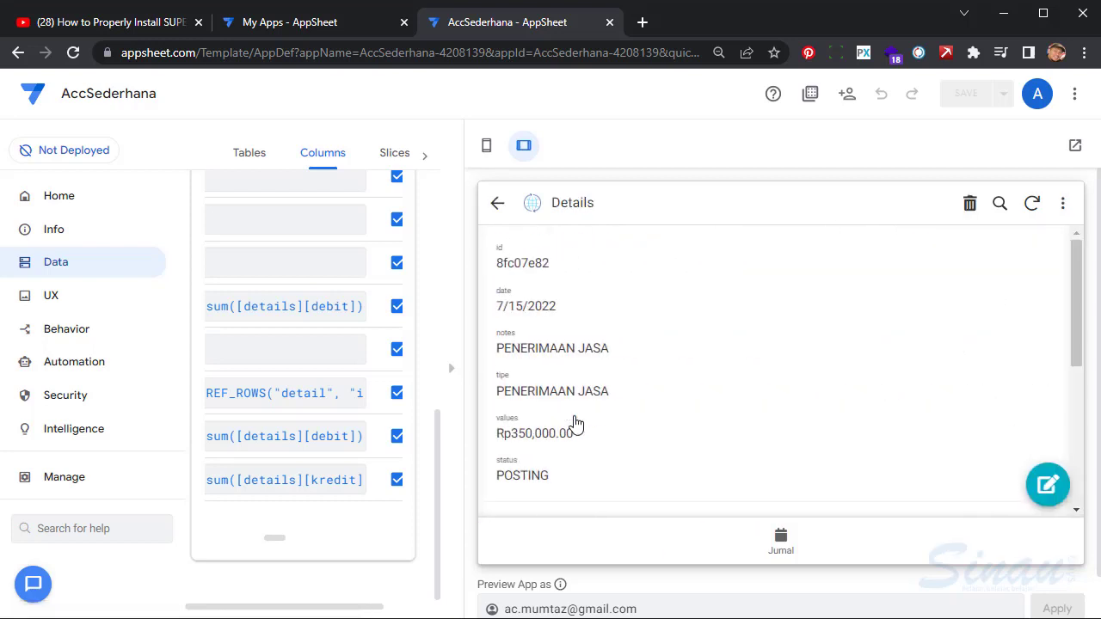
scroll(805, 402, down, 5)
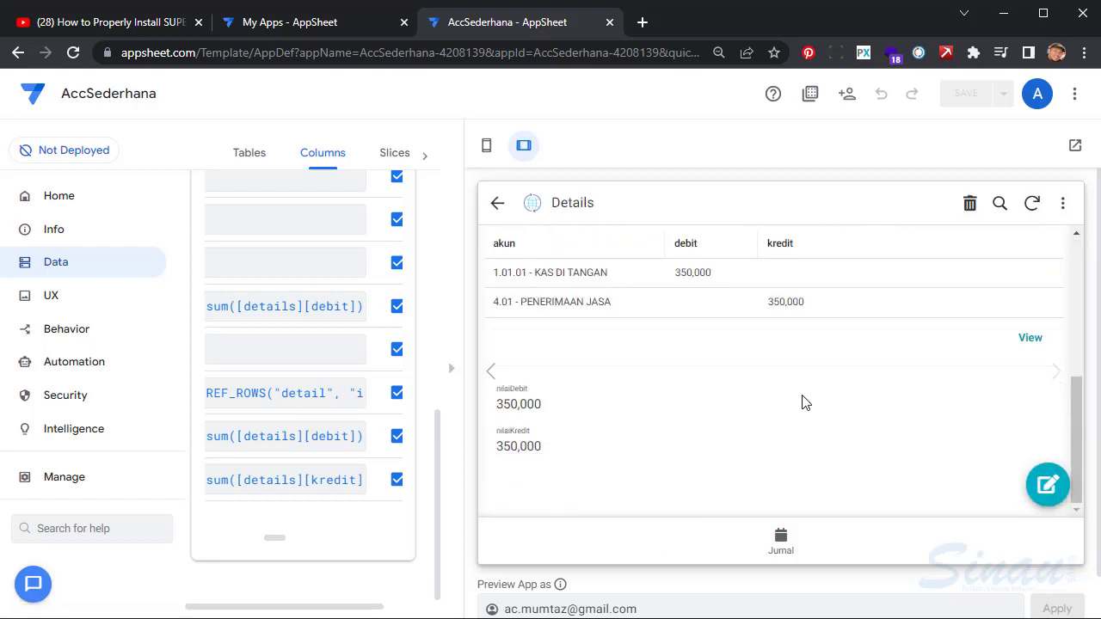
scroll(805, 402, up, 5)
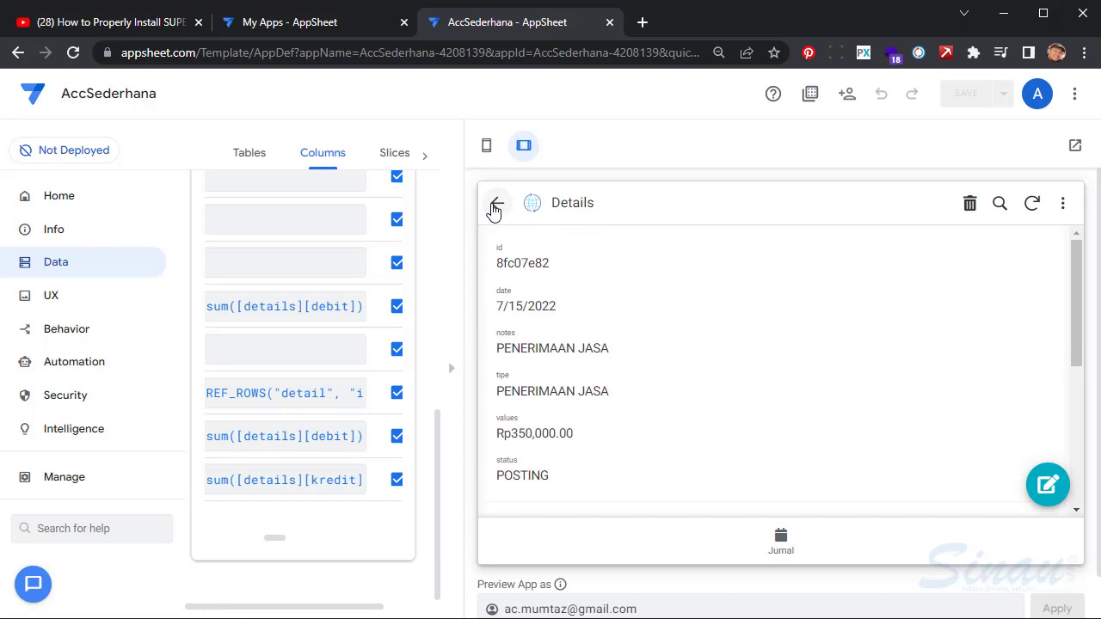
click(496, 204)
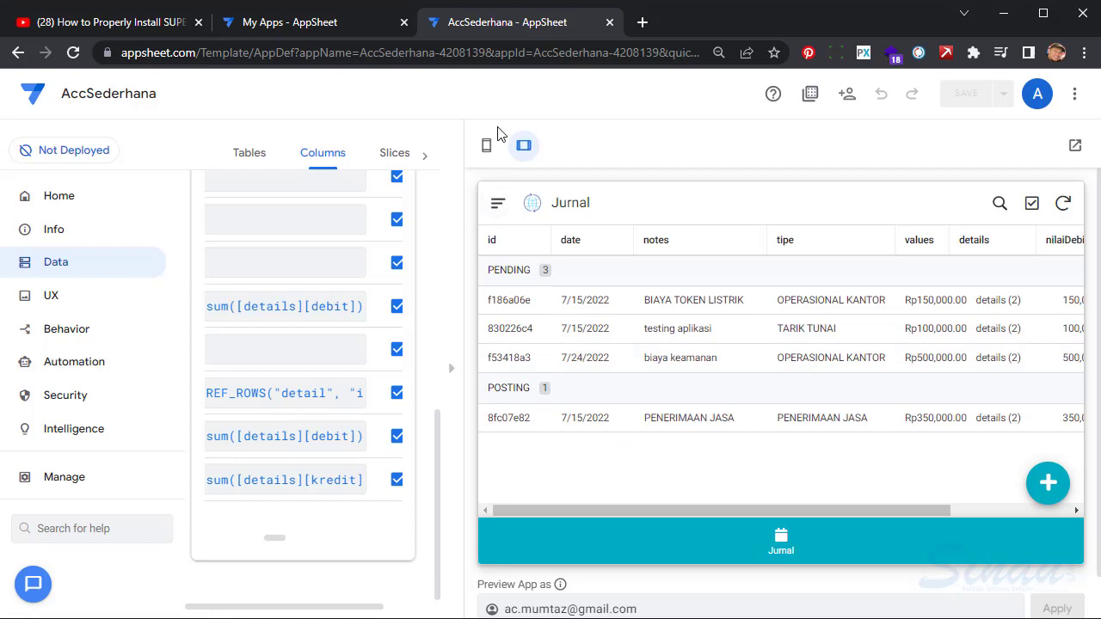
click(486, 148)
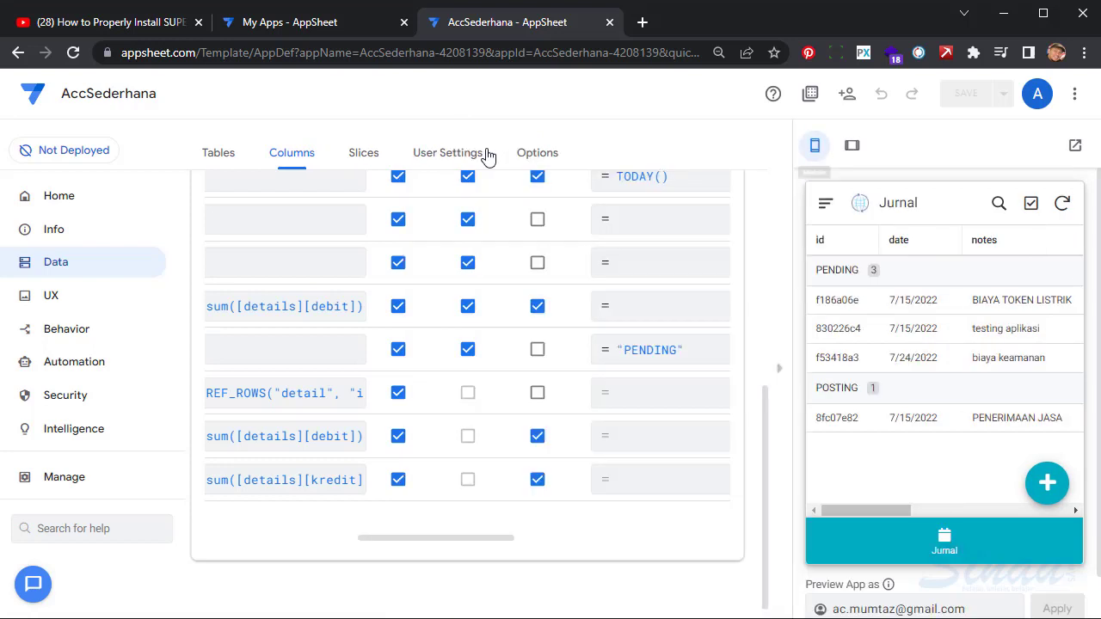
click(784, 375)
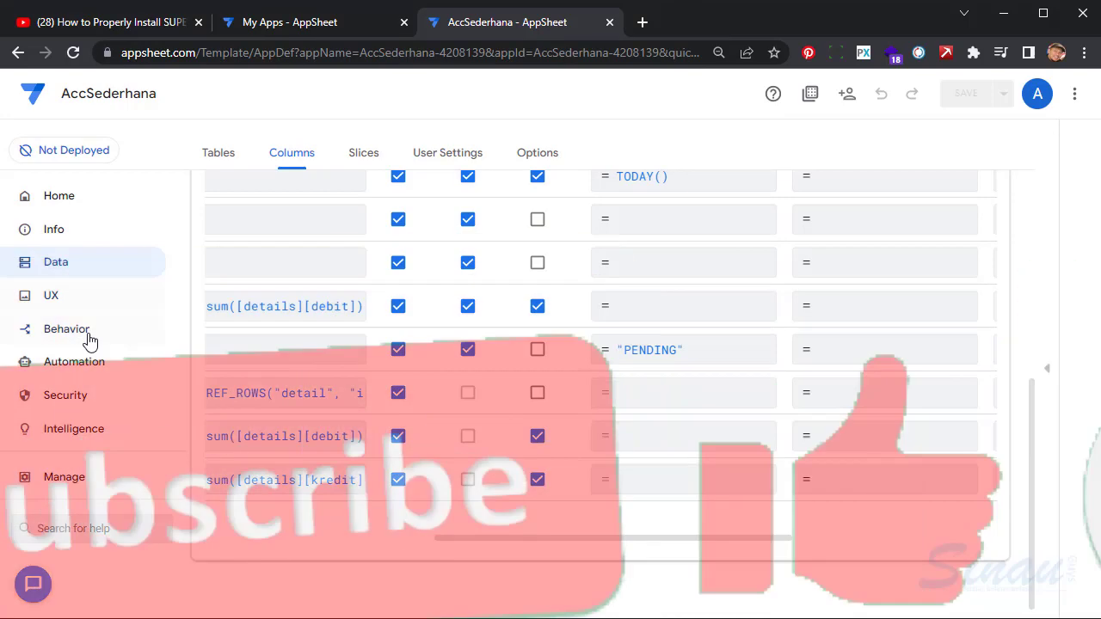
Open the behavior settings of the jurnal table's system-generated Delete action.
click(69, 335)
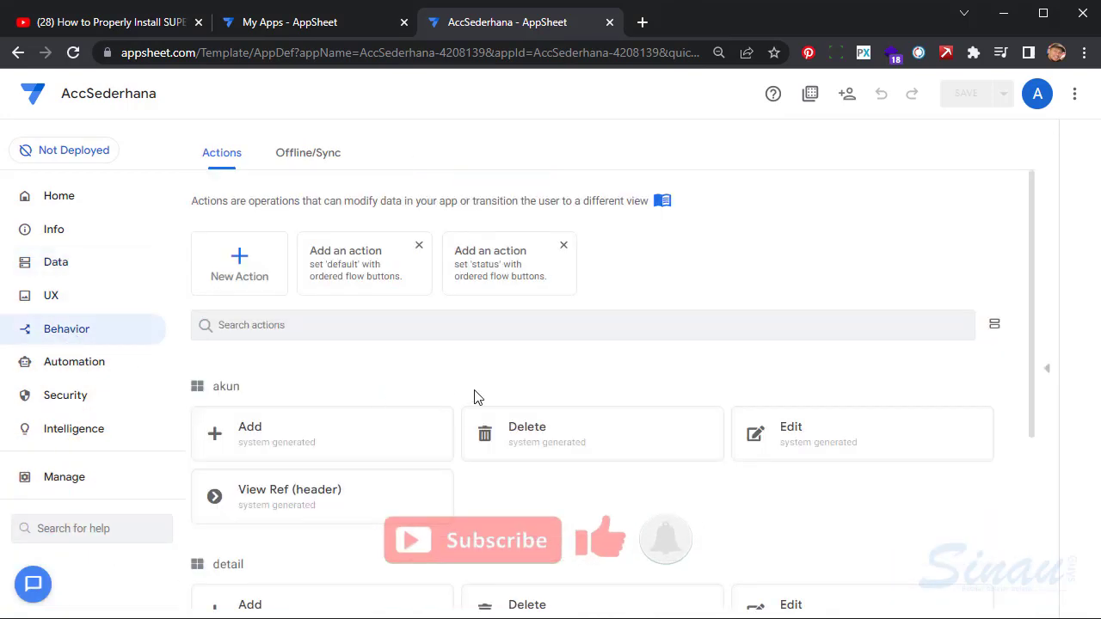
scroll(476, 398, down, 3)
scroll(476, 397, down, 1)
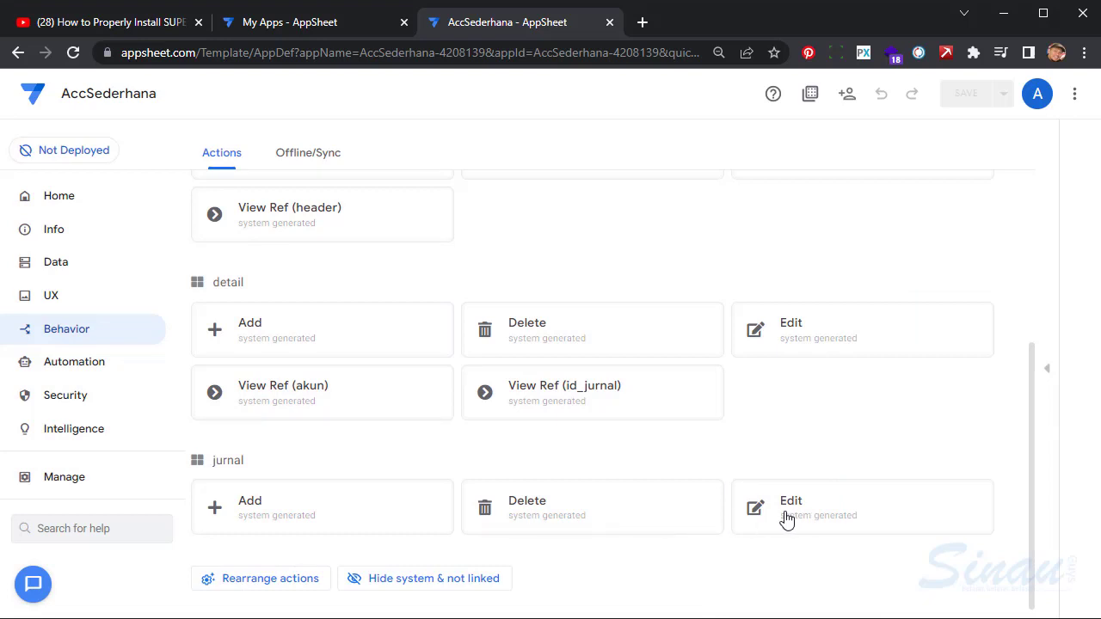
click(623, 526)
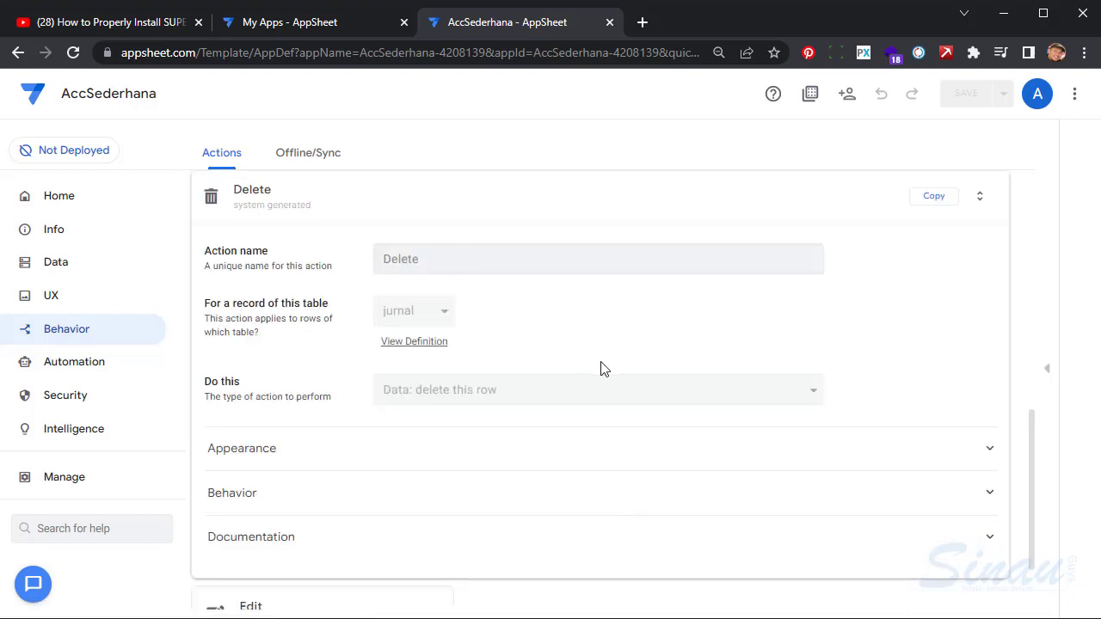
click(317, 494)
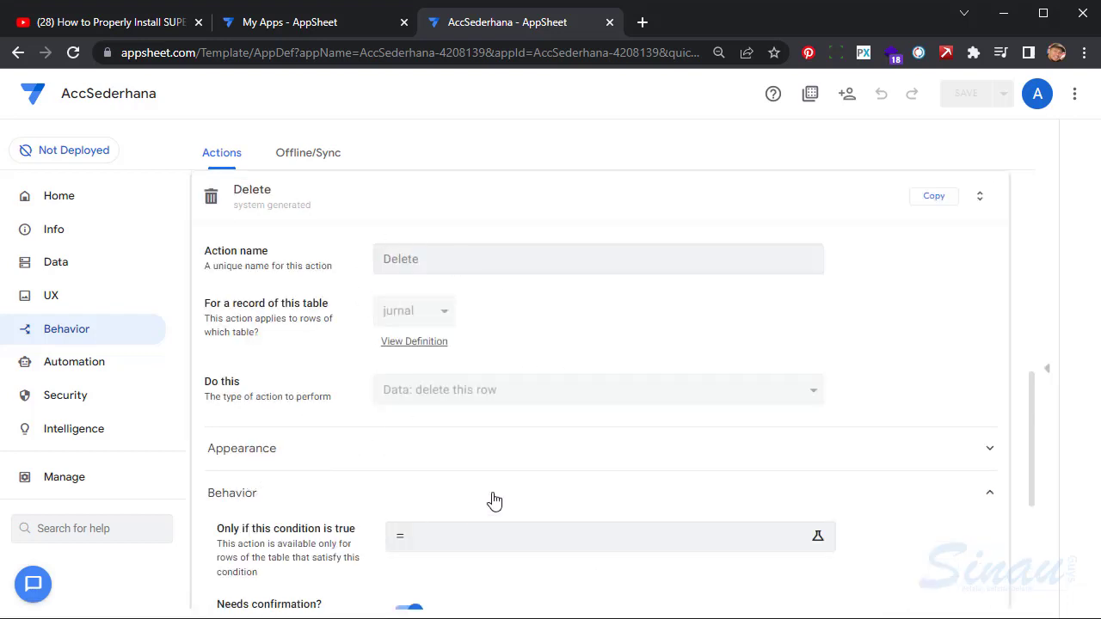
scroll(494, 501, down, 2)
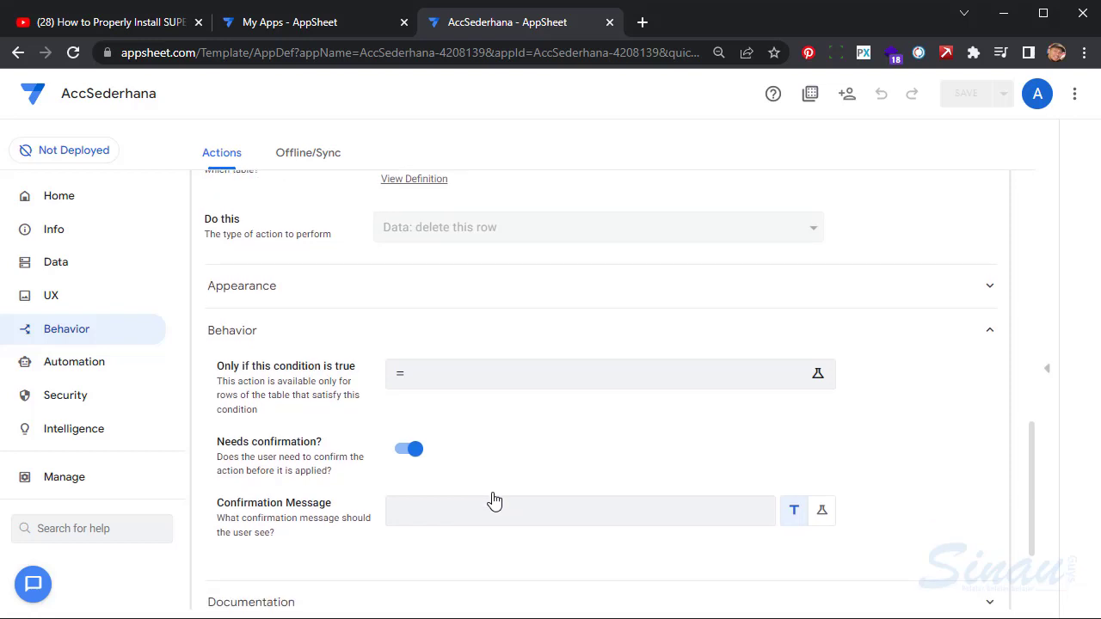
Restrict the jurnal Delete action with the condition if([status]="paid",false,true), copy the expression, and save the app.
click(488, 381)
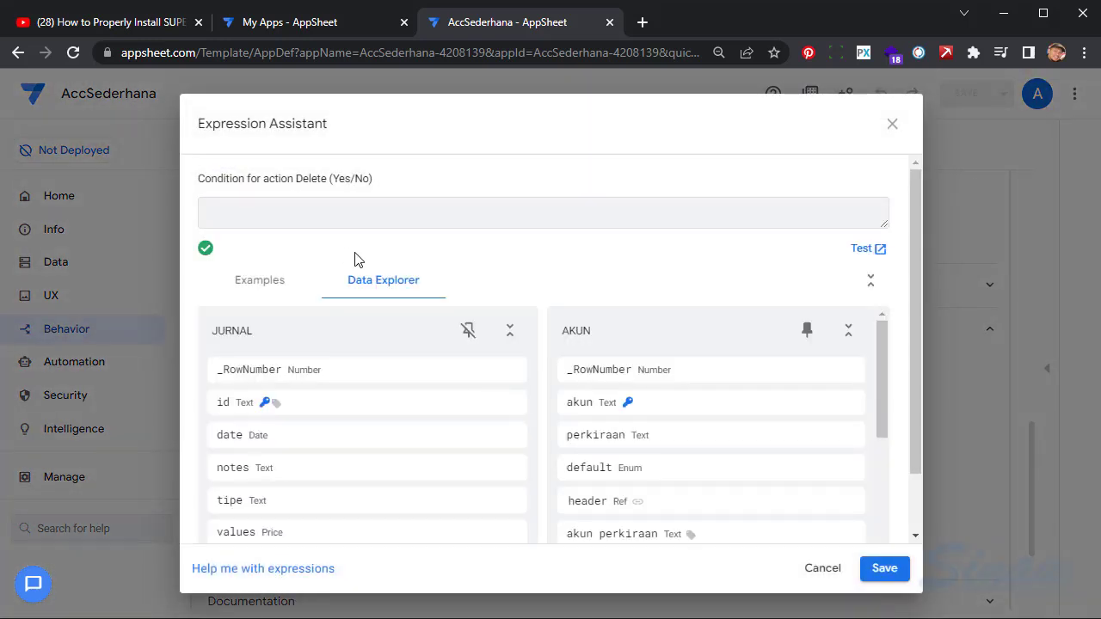
text(if()
key(Return)
key(Return)
key(Return)
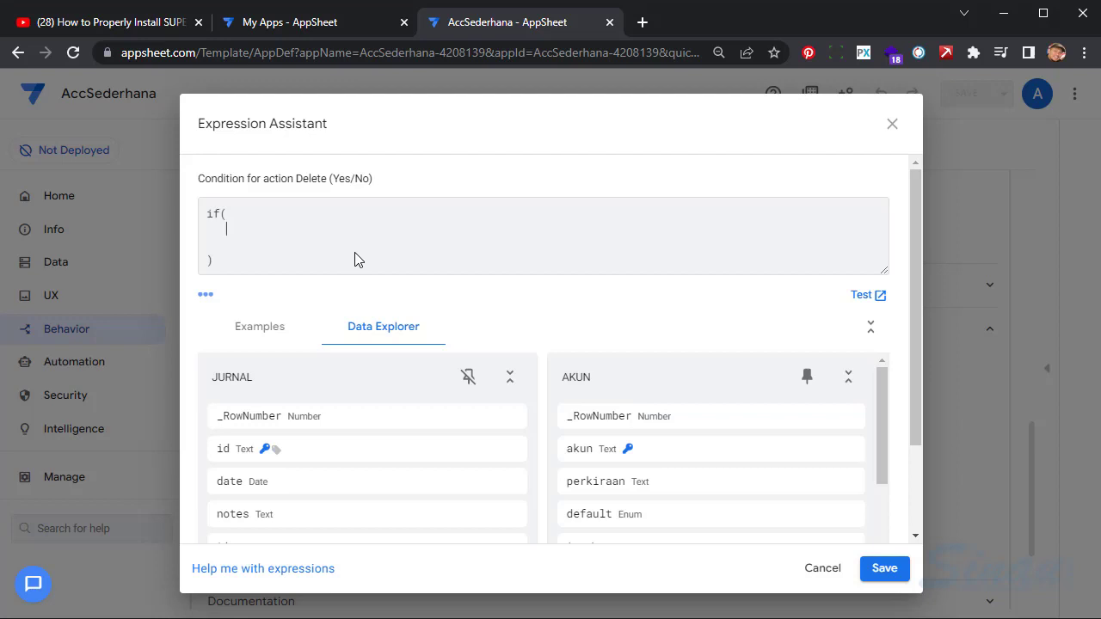
text([status])
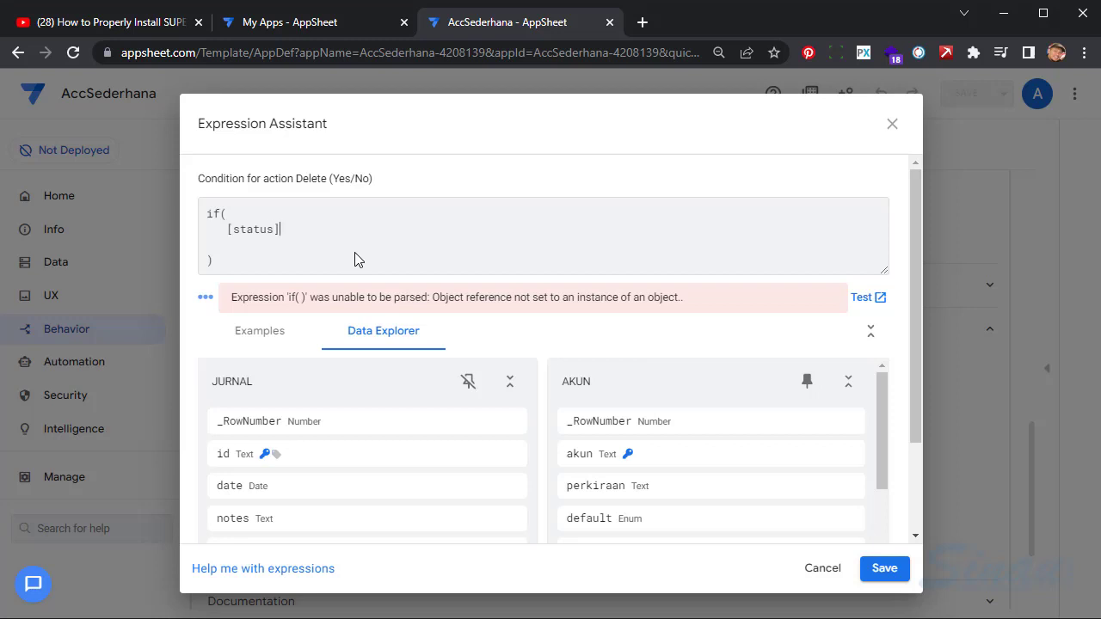
text(="paid",false,t)
text(rue)
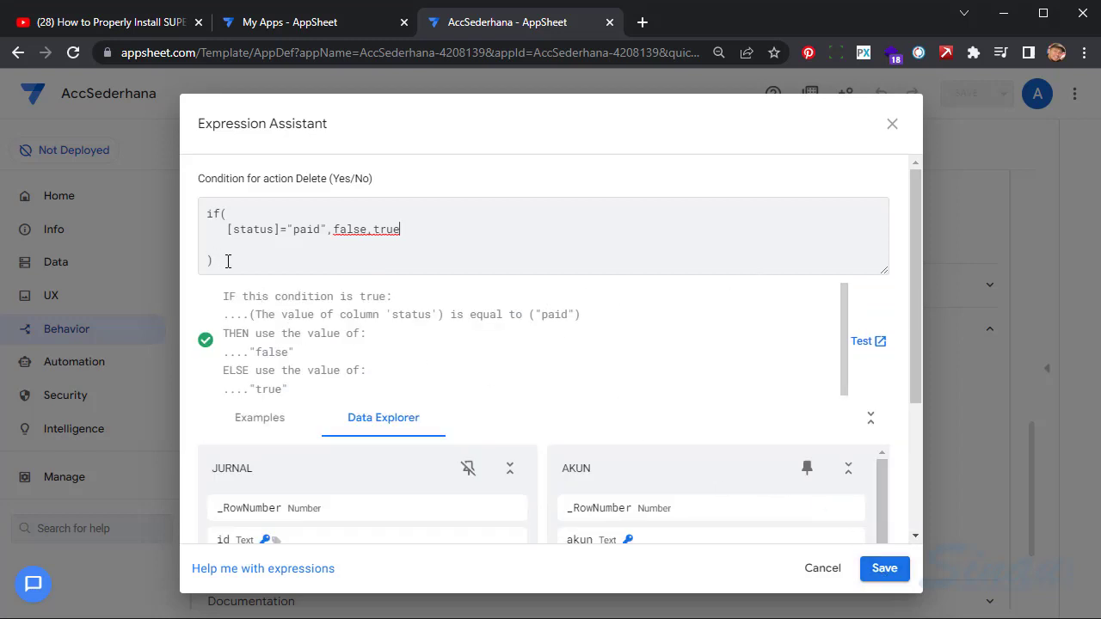
drag(232, 265, 130, 181)
key(ctrl+c)
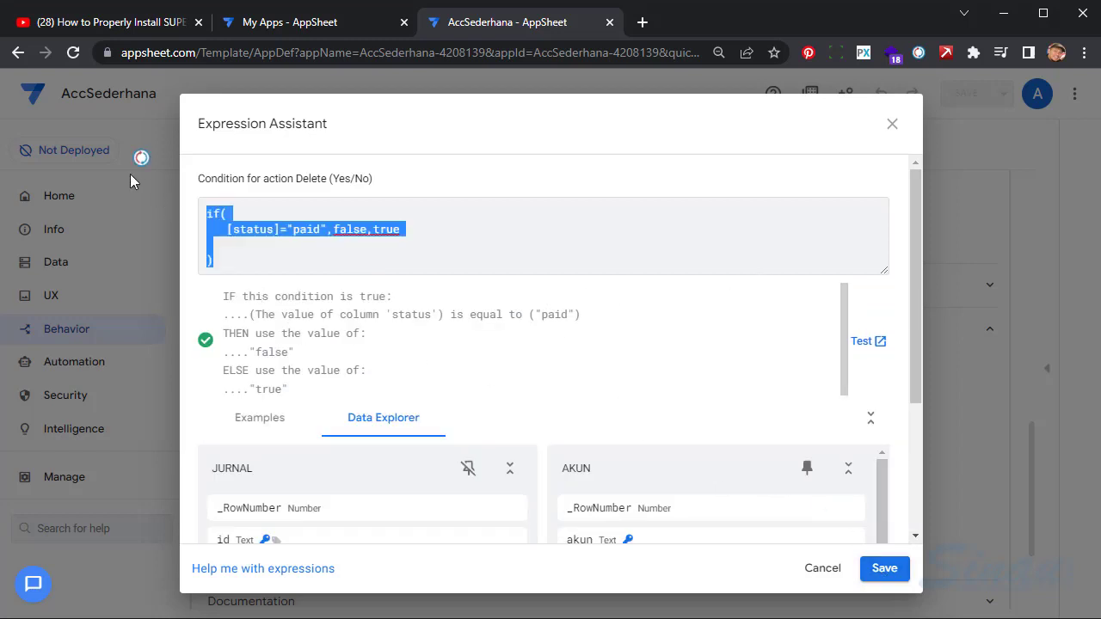
click(882, 568)
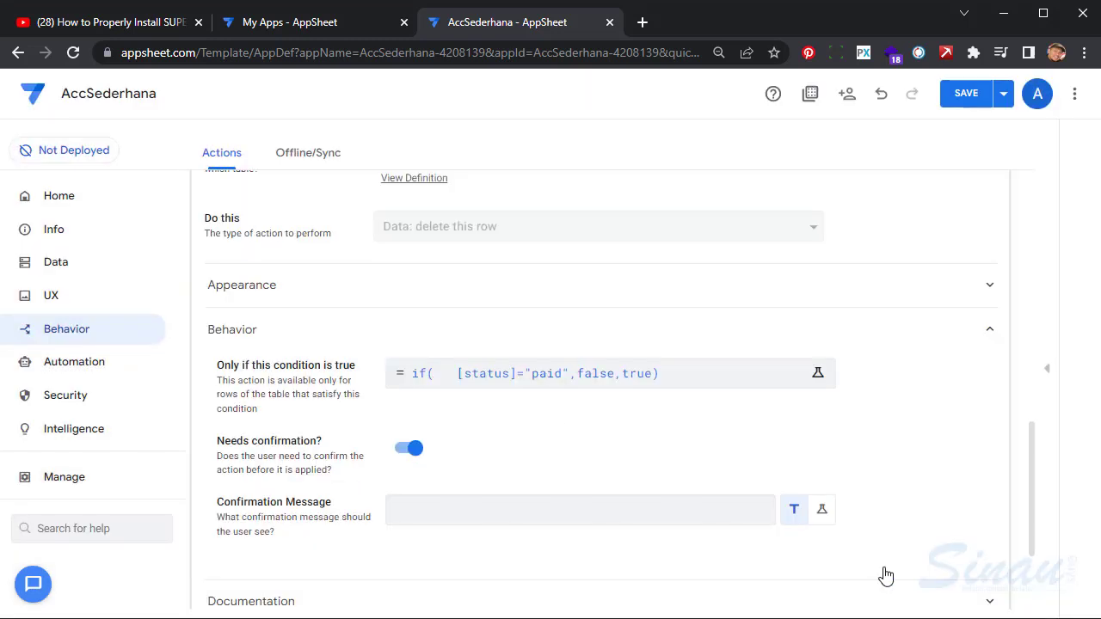
click(960, 97)
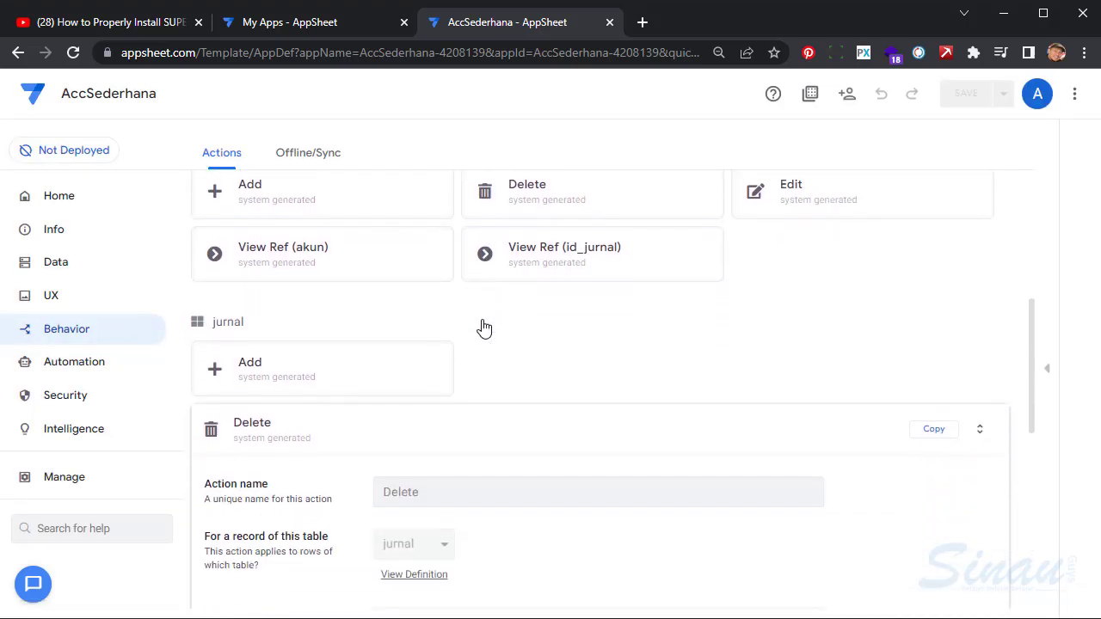
Apply the copied condition if([status]="paid",false,true) to the jurnal table's Edit action.
click(631, 248)
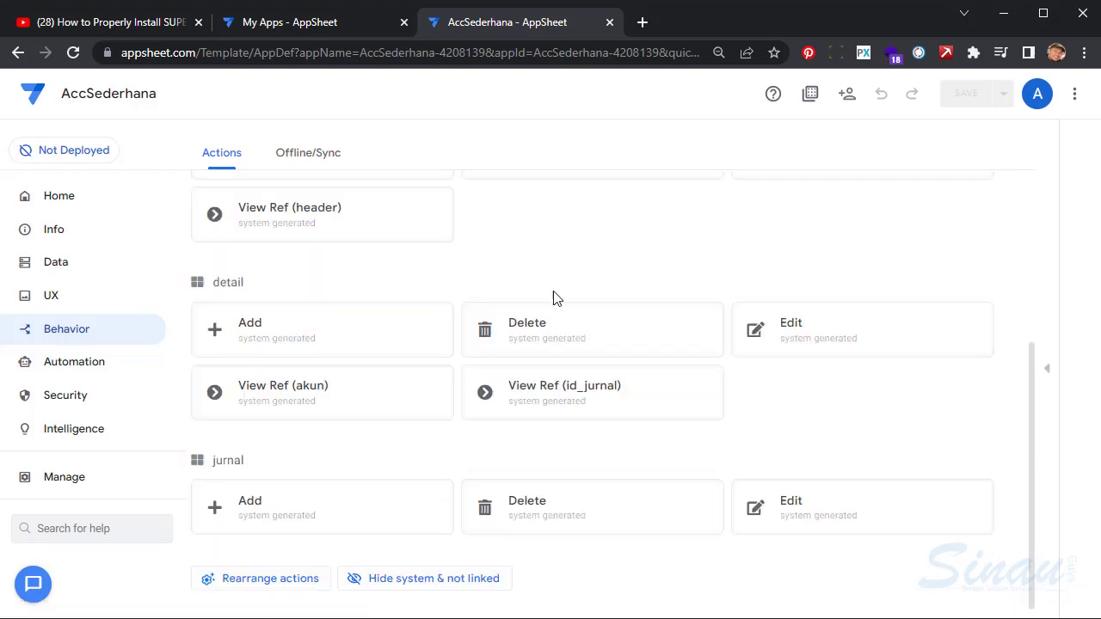
click(891, 519)
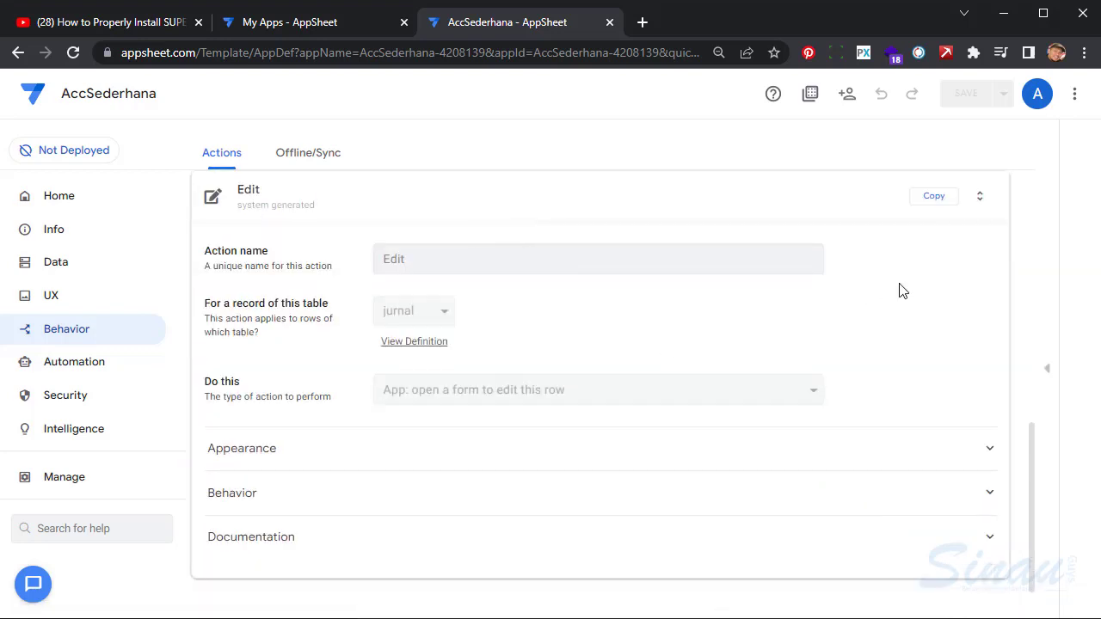
click(259, 494)
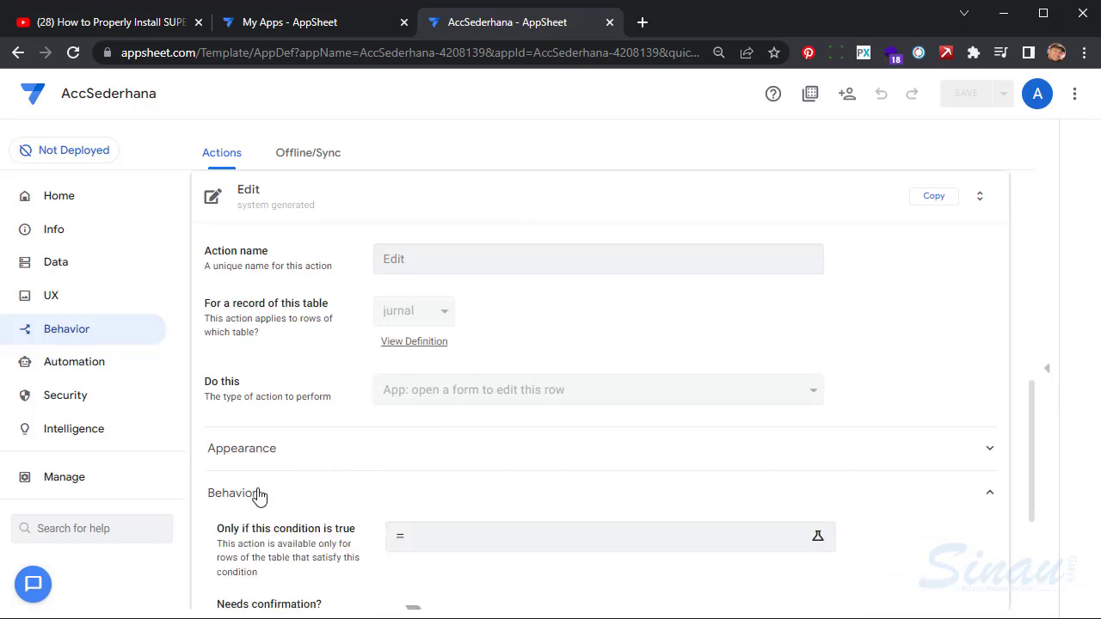
click(465, 542)
key(ctrl+v)
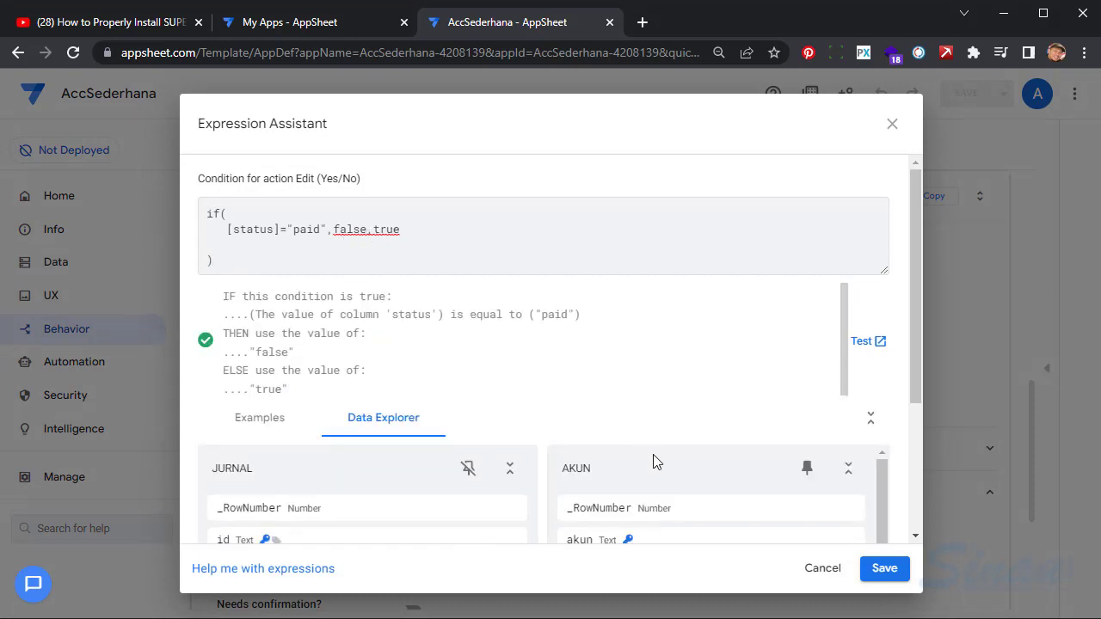
click(885, 572)
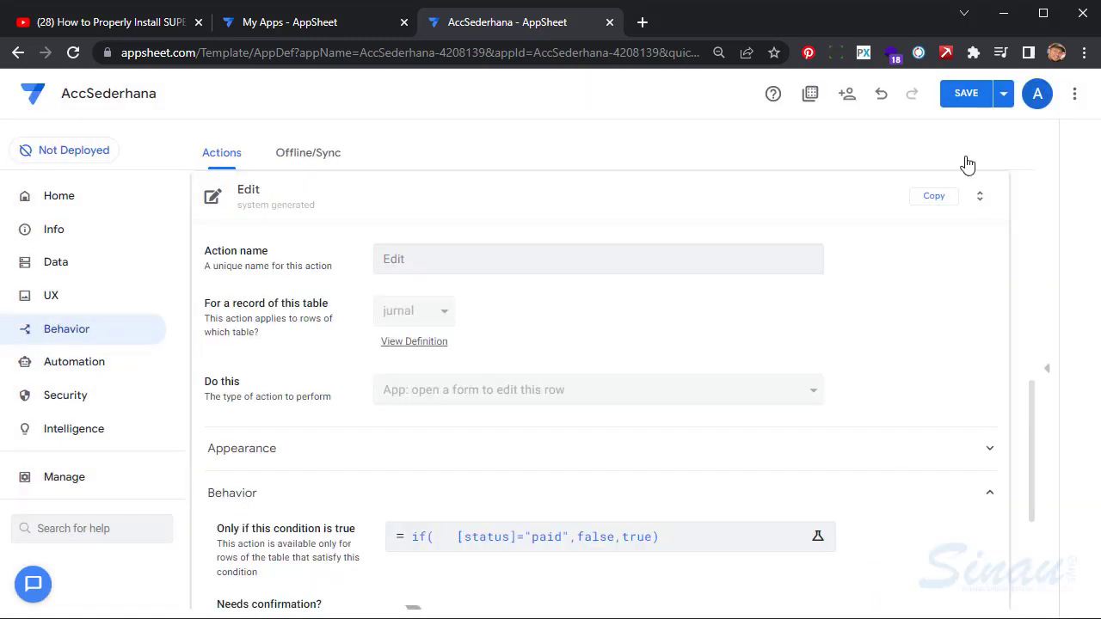
Save the app and review the PENERIMAAN JASA entry under POSTING in the tablet-size app preview.
click(964, 94)
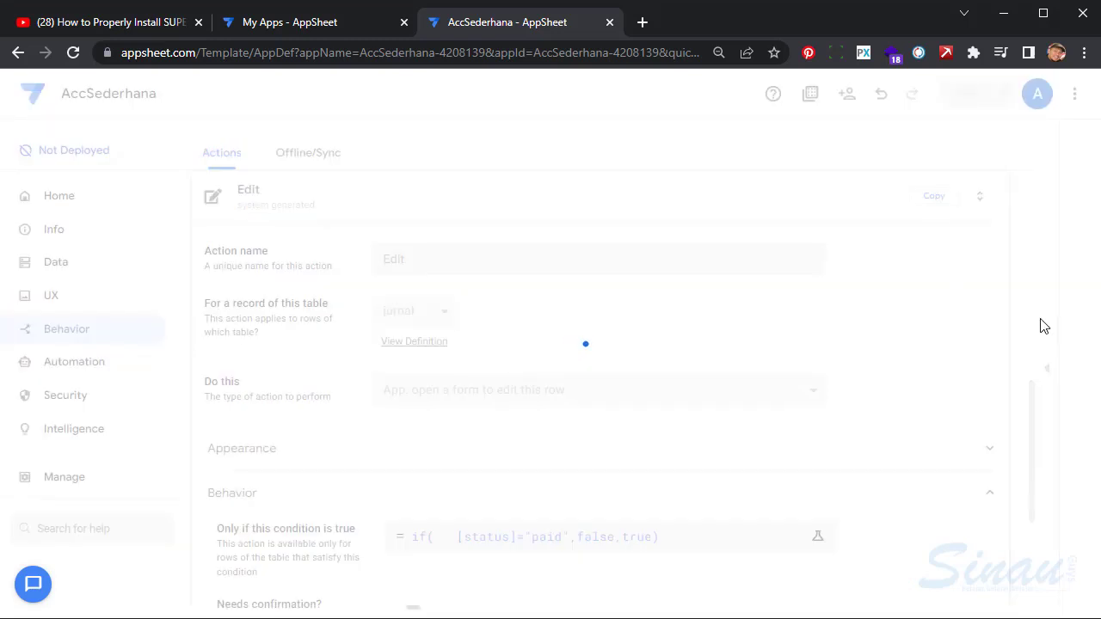
click(1049, 372)
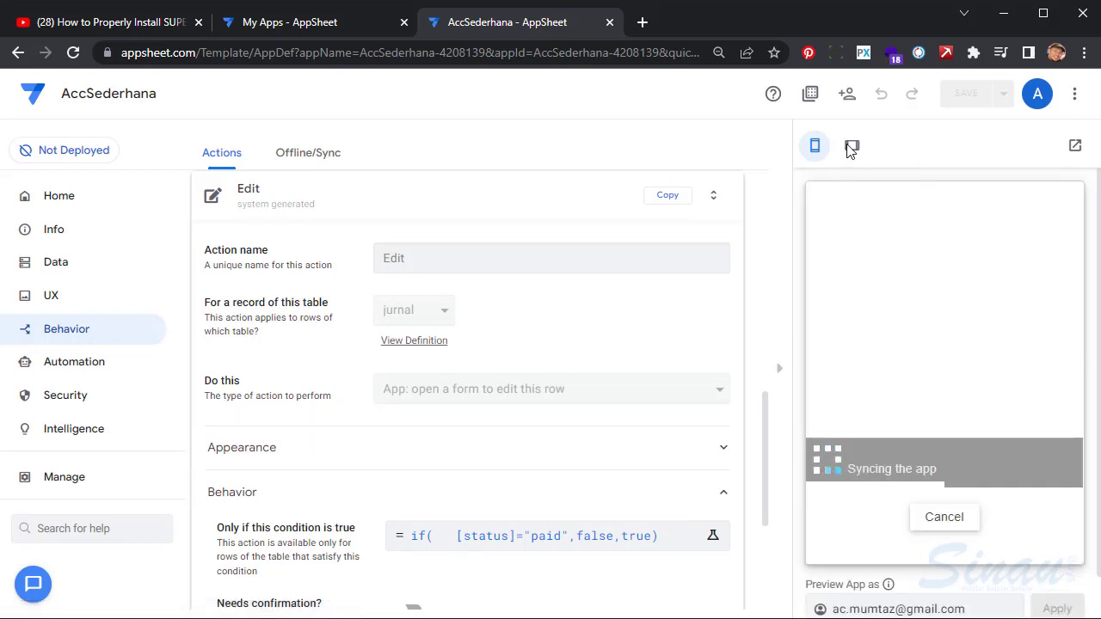
click(852, 146)
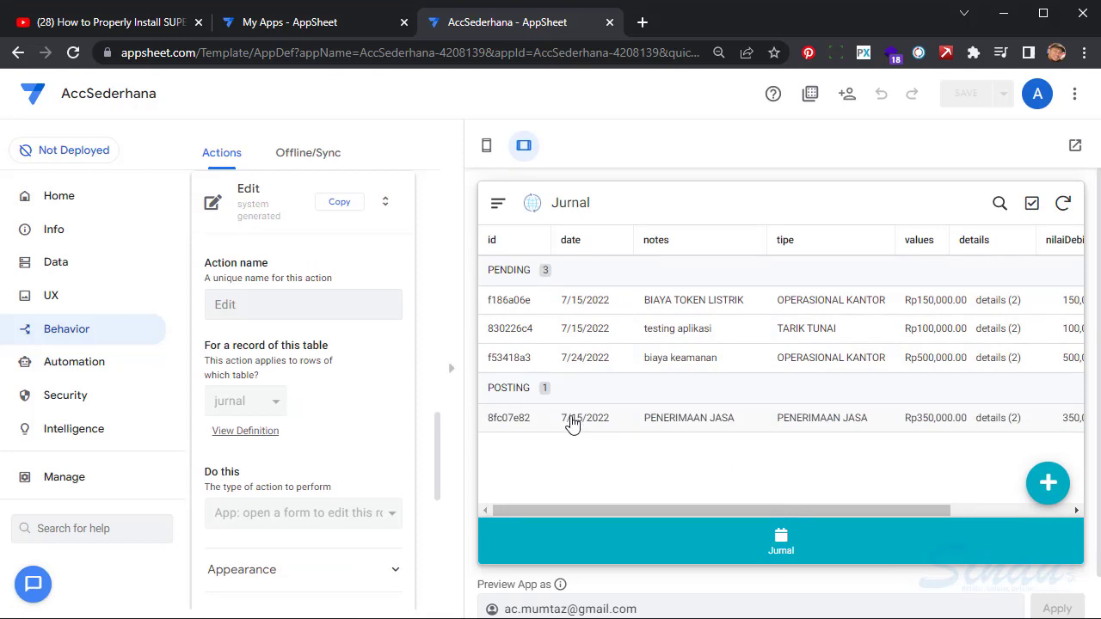
click(576, 422)
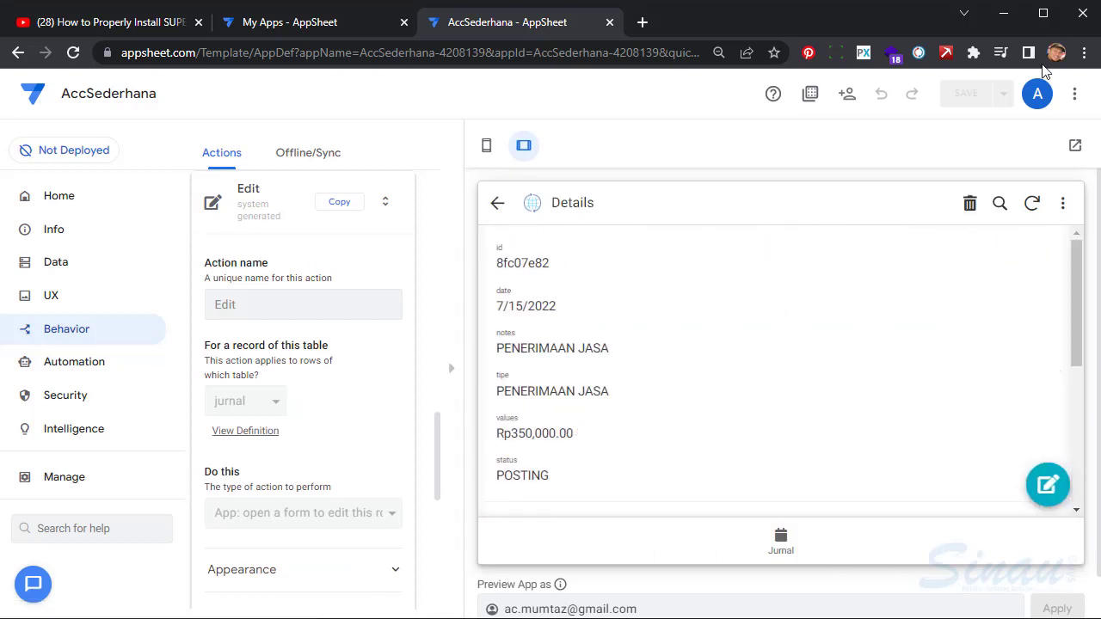
scroll(863, 463, down, 1)
scroll(864, 463, down, 5)
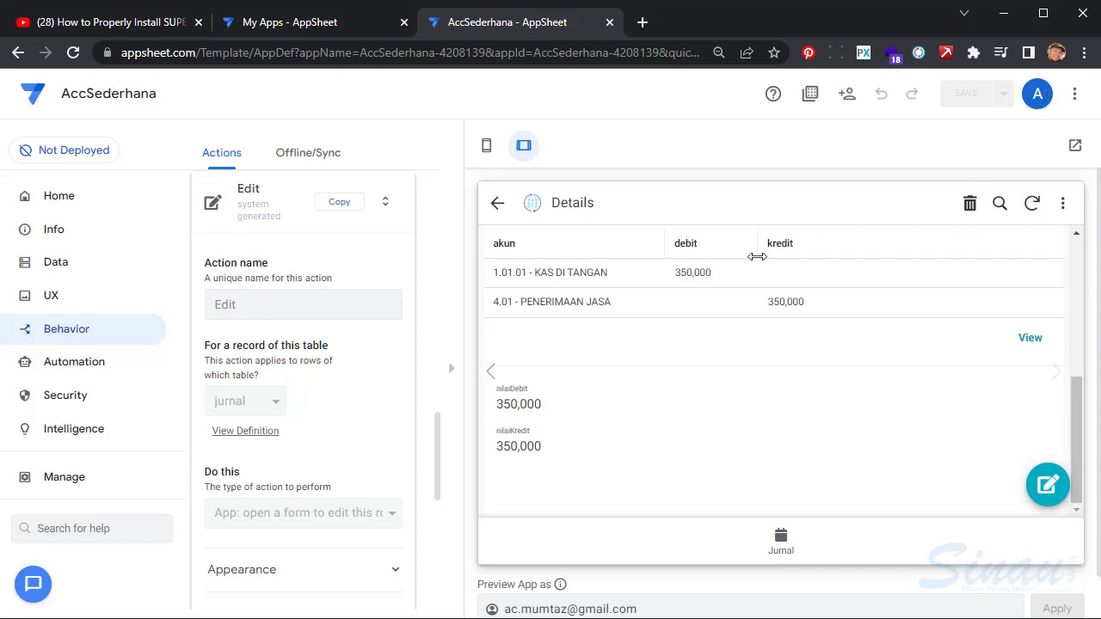
Hide the app preview and collapse the settings of the jurnal table's Edit action.
click(459, 379)
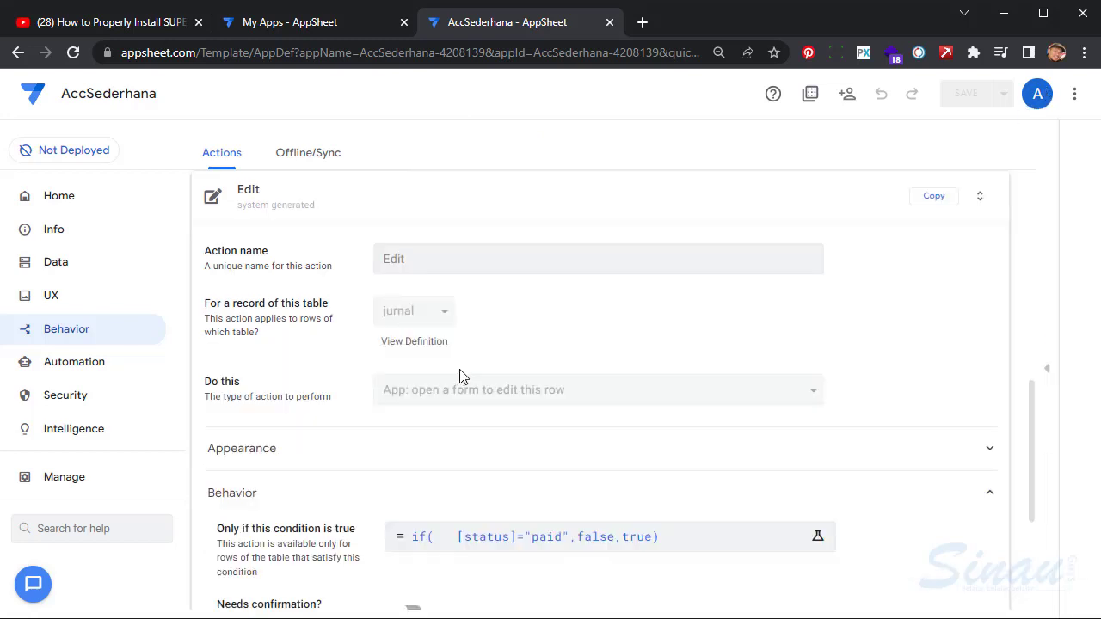
scroll(600, 356, up, 5)
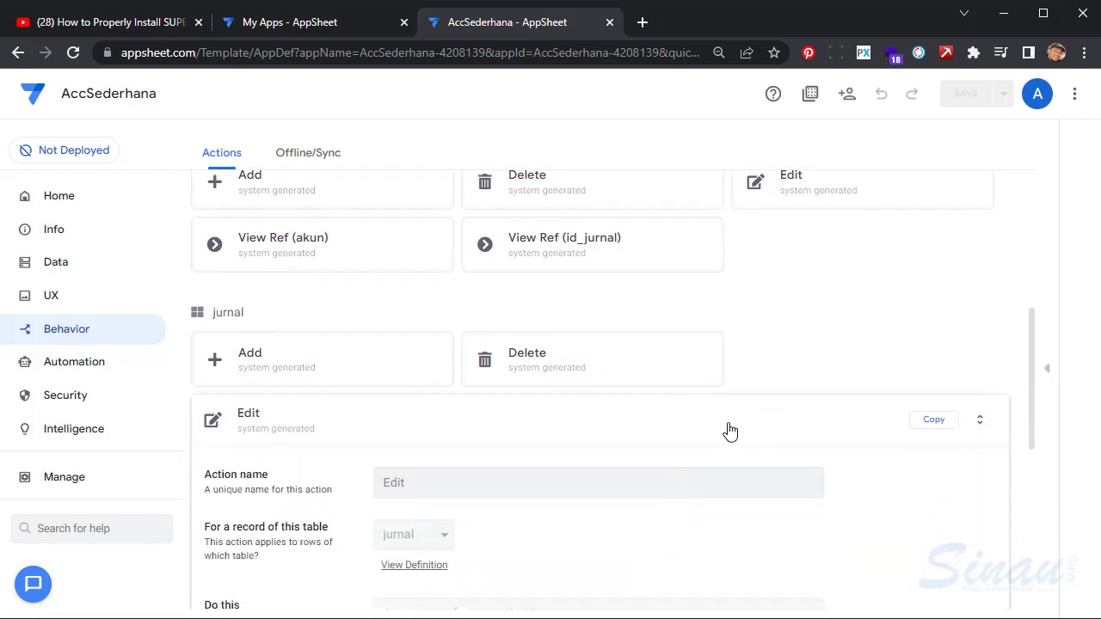
click(728, 433)
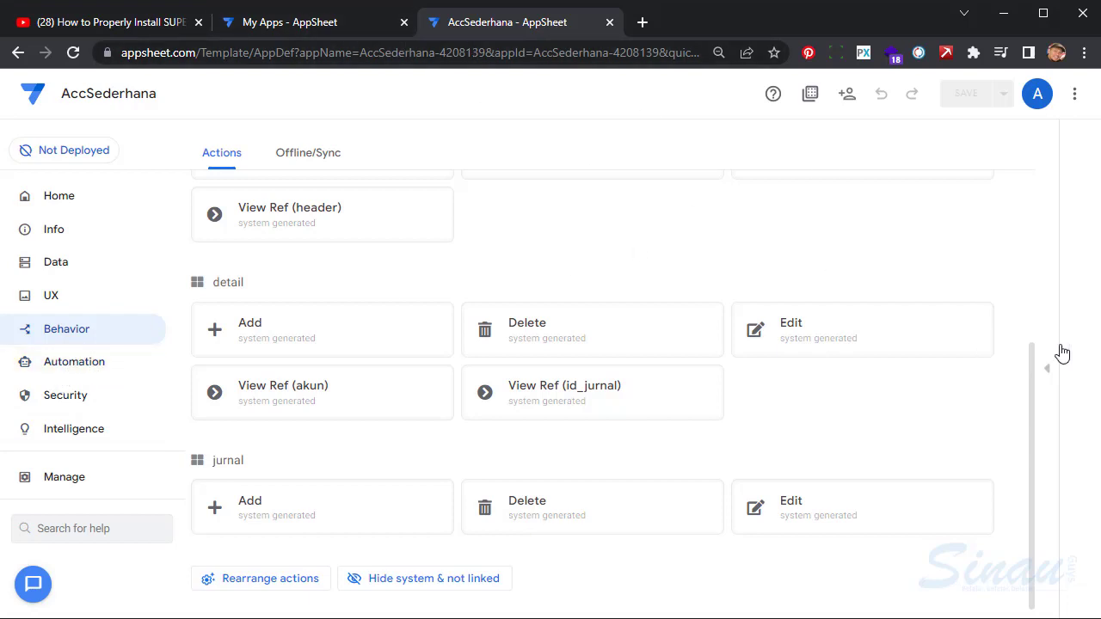
Open the app preview in its own browser tab and view the PENERIMAAN JASA entry in the Jurnal list.
click(1047, 370)
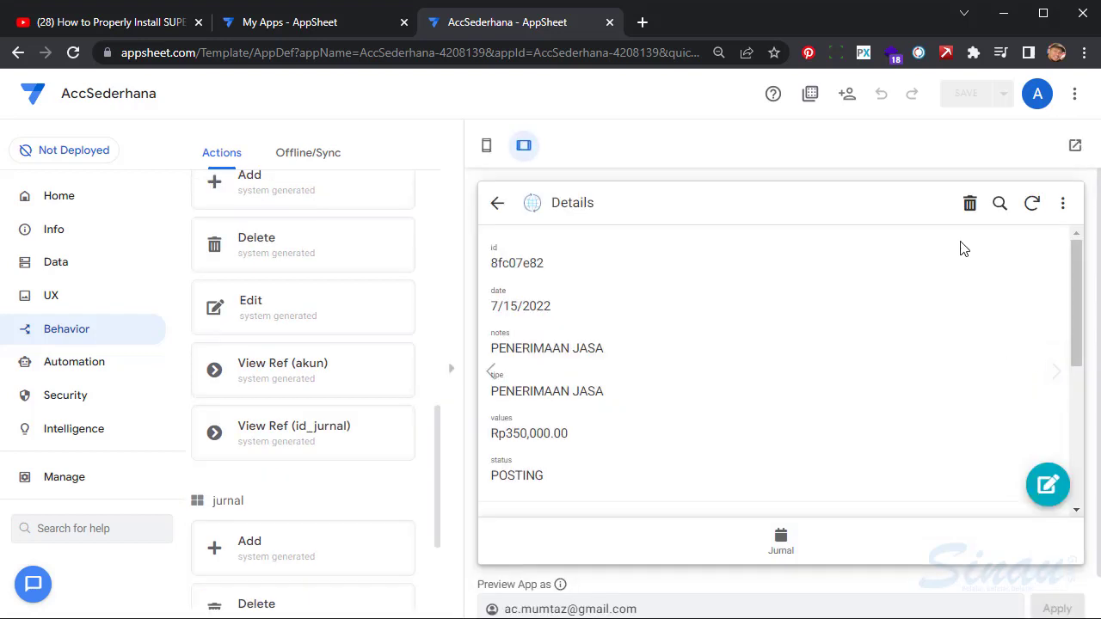
click(1073, 150)
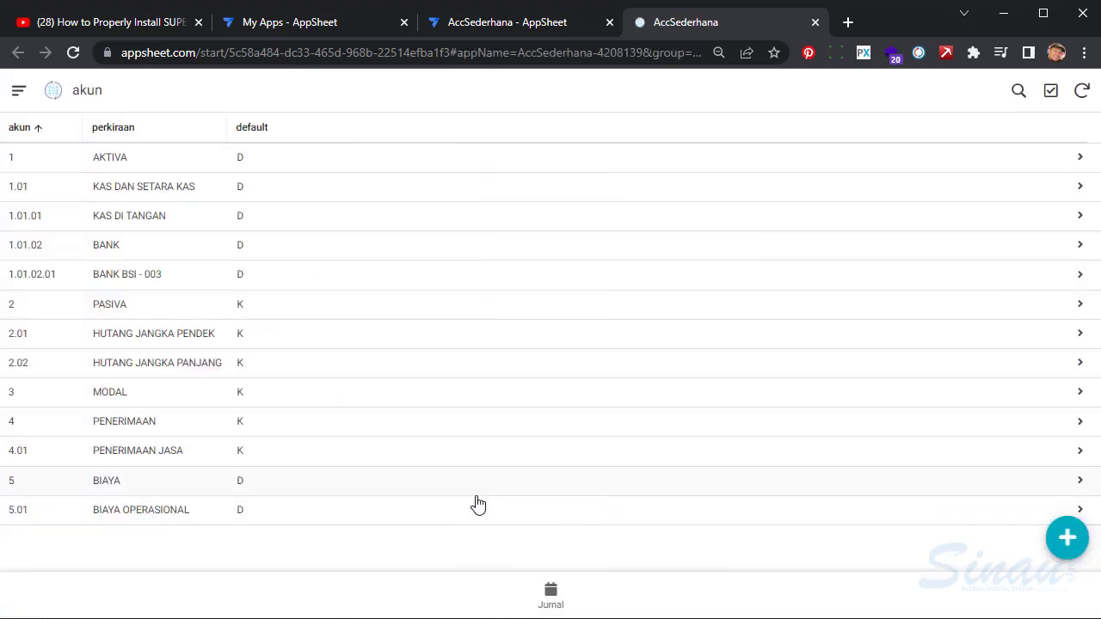
click(551, 590)
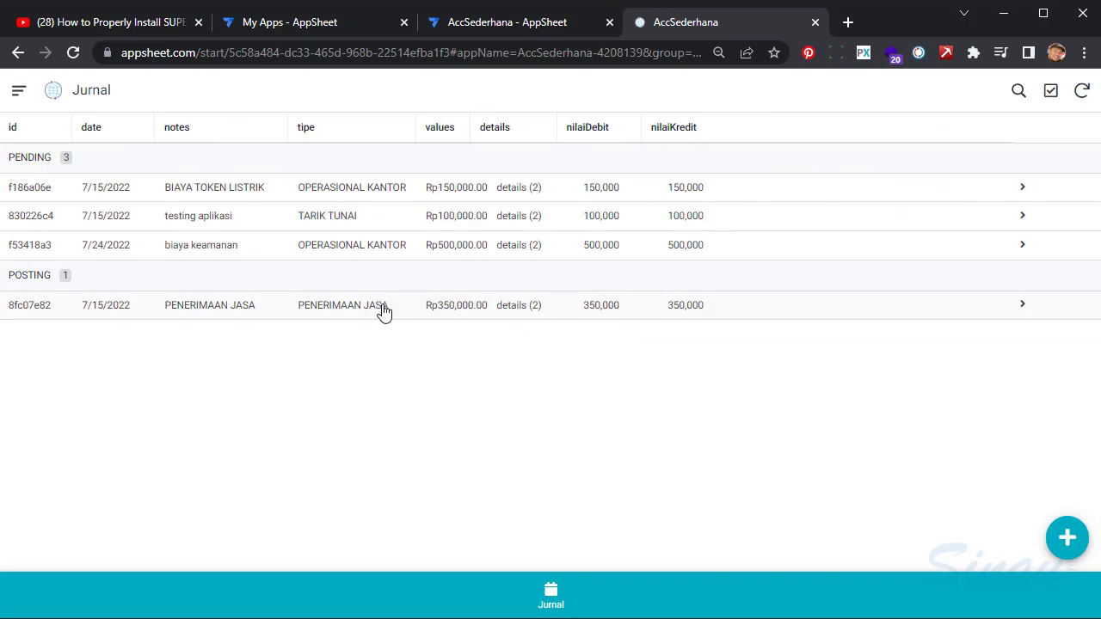
click(384, 312)
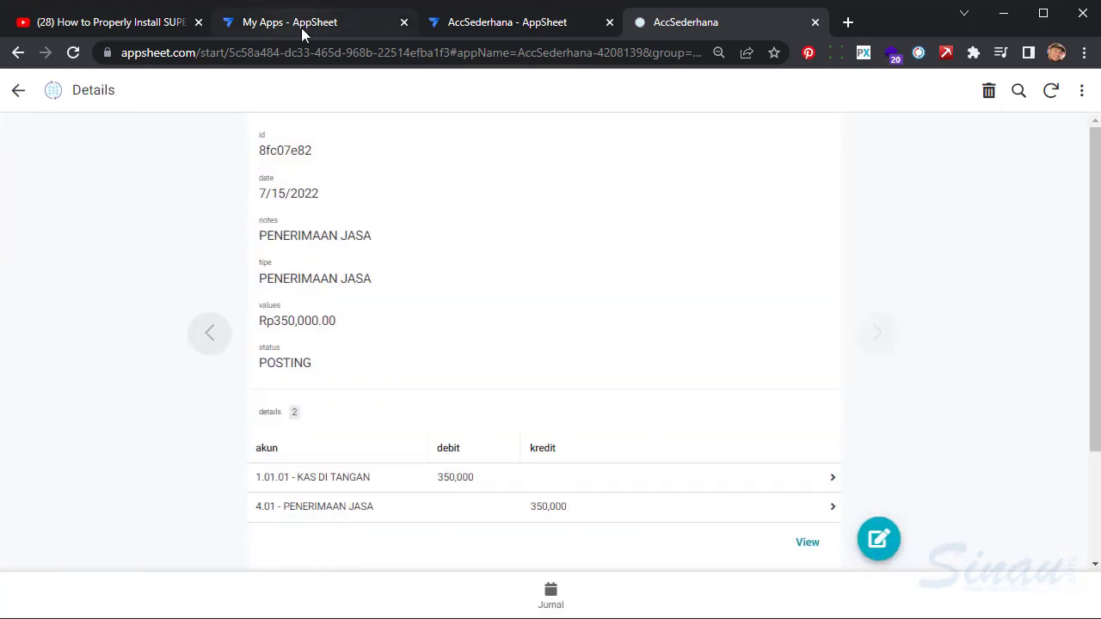
Return to the app editor, reopen and re-save the jurnal Delete action's condition, and save the app.
click(487, 25)
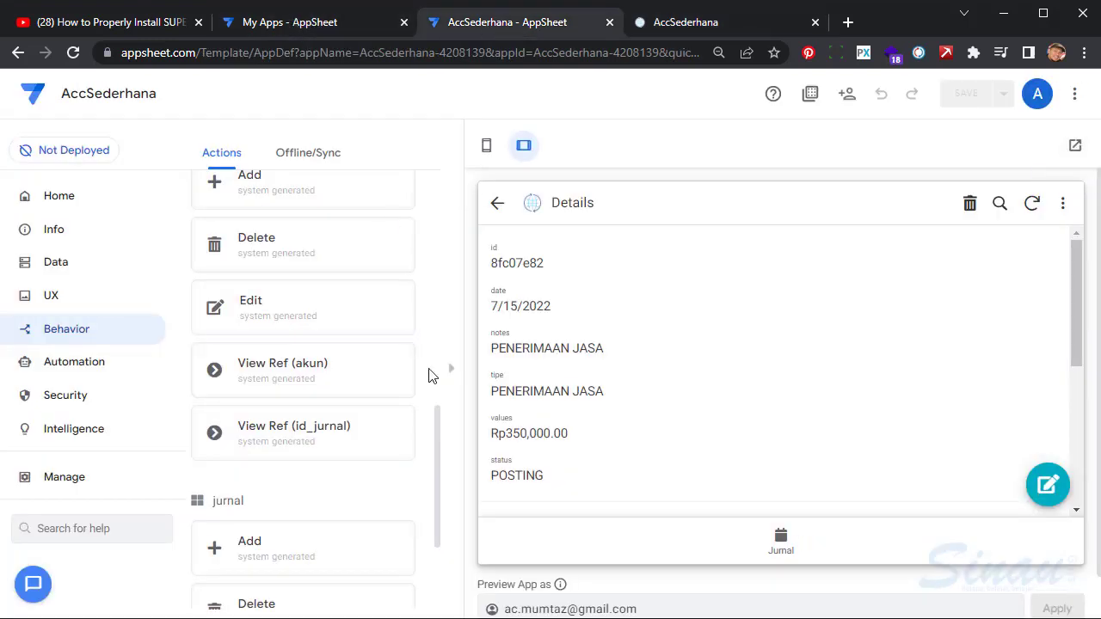
click(449, 370)
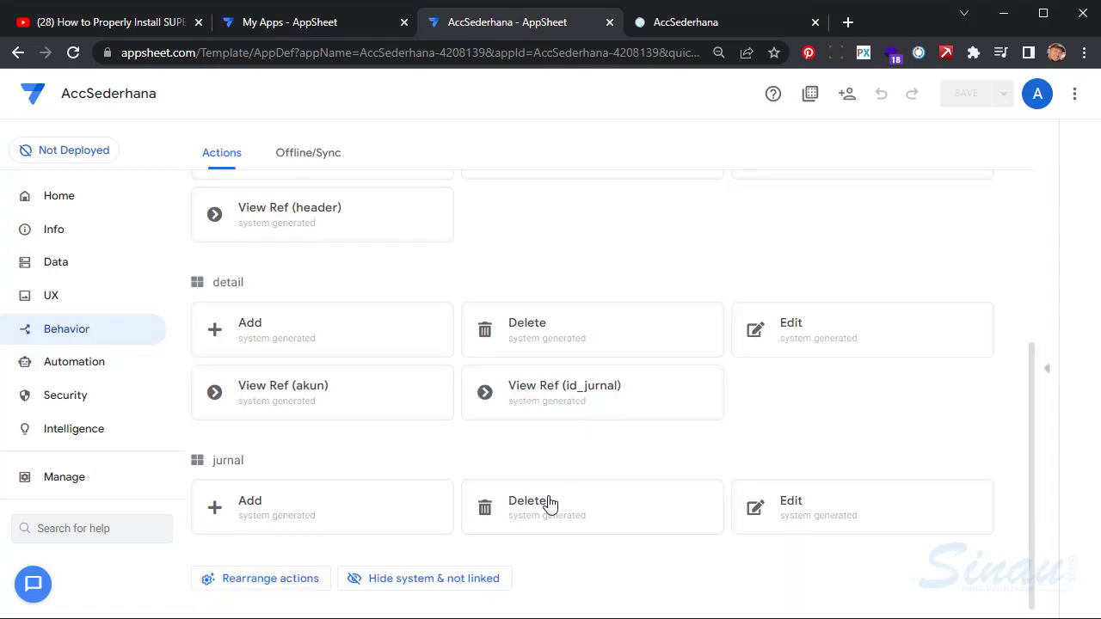
click(577, 520)
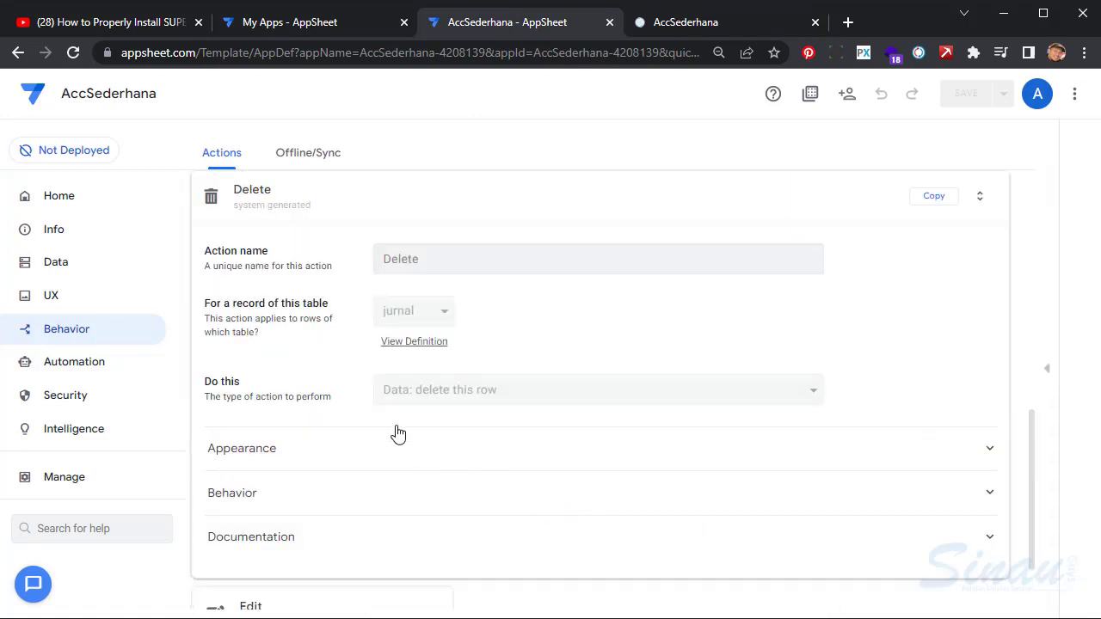
click(238, 495)
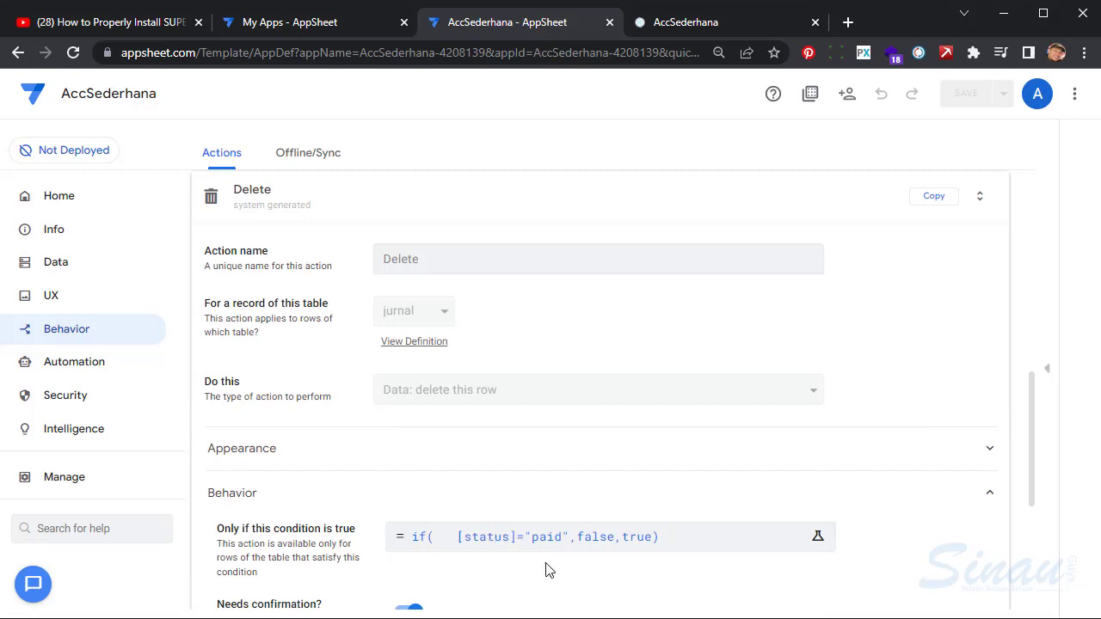
click(514, 545)
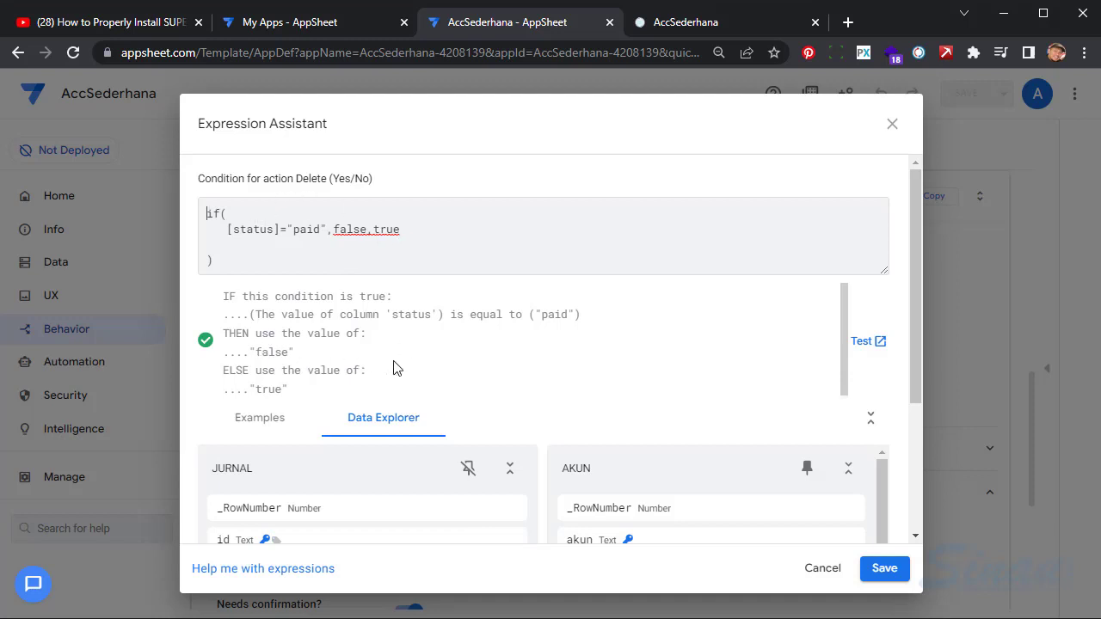
click(877, 569)
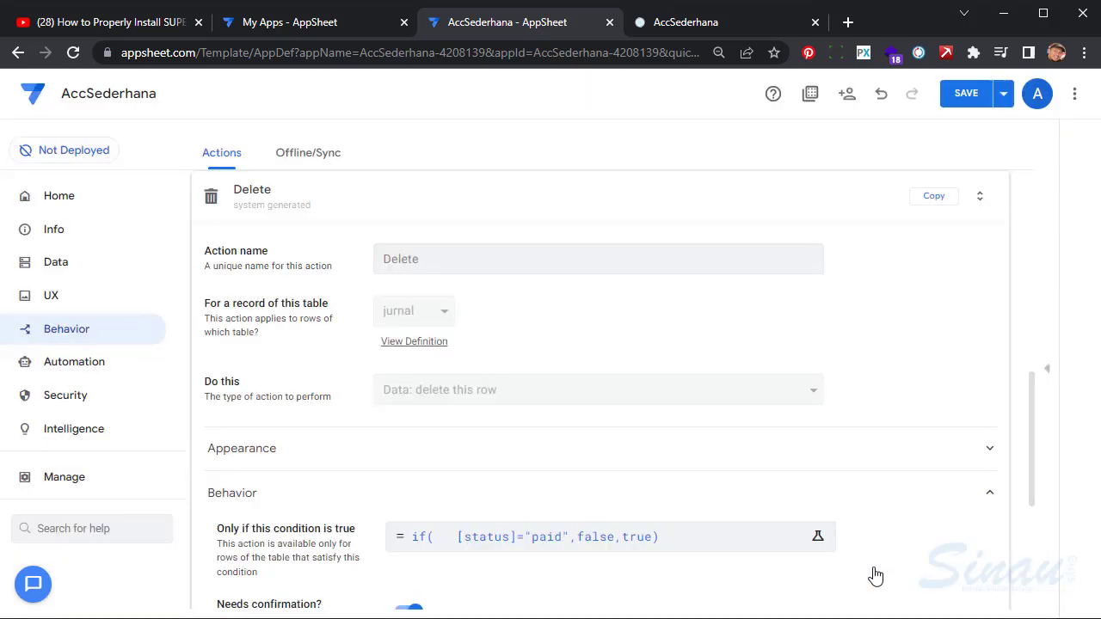
click(966, 95)
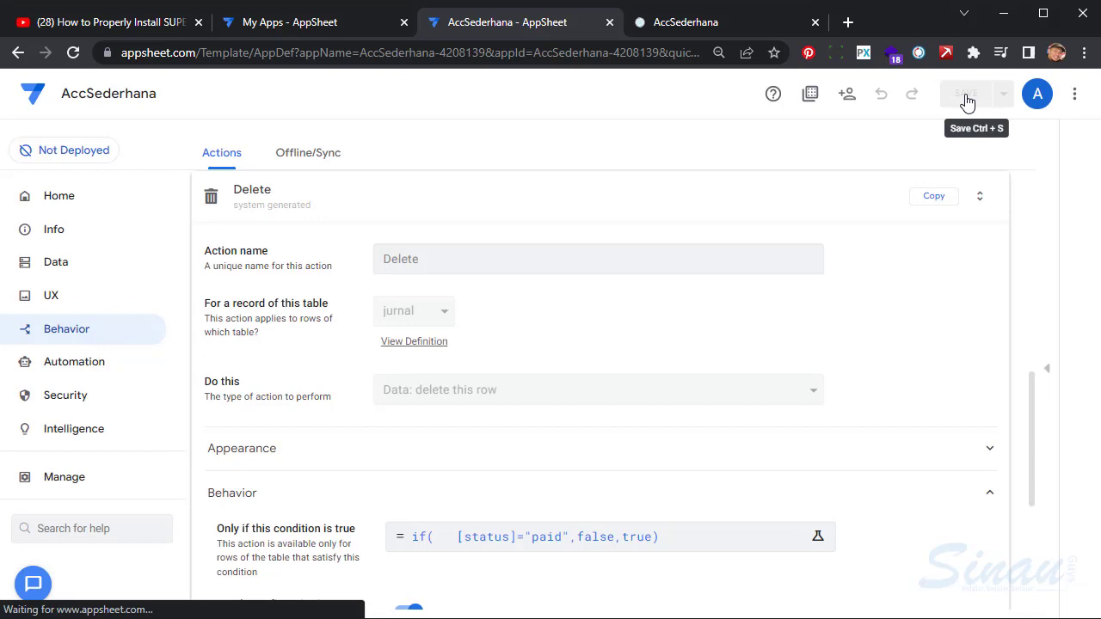
Reload the running app in its browser tab and review the POSTING entry PENERIMAAN JASA in the Jurnal list.
click(711, 19)
click(72, 54)
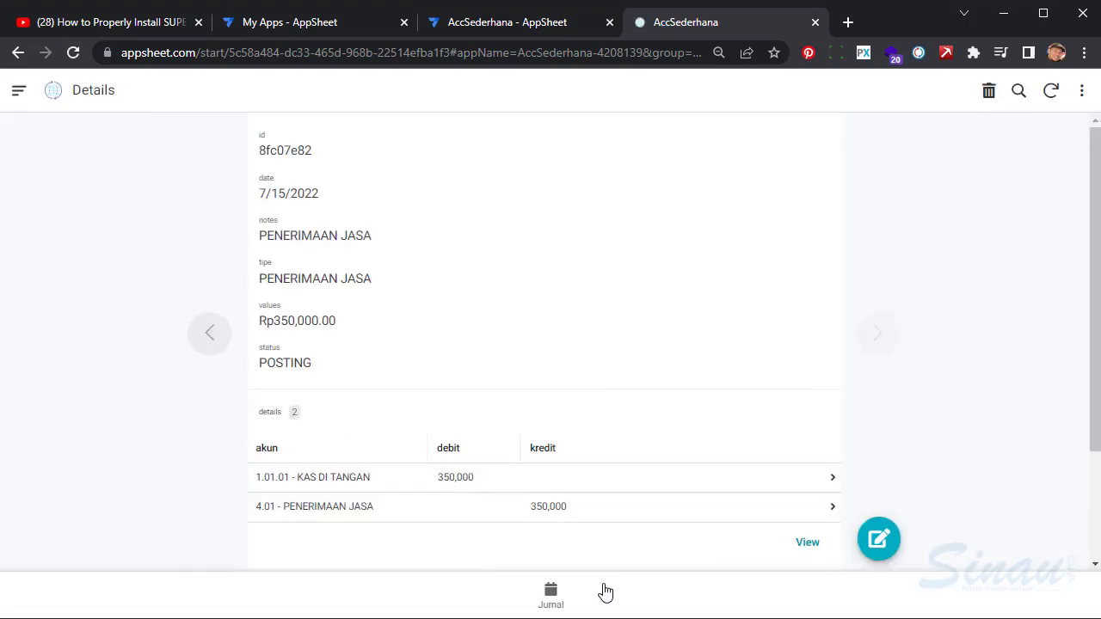
click(547, 601)
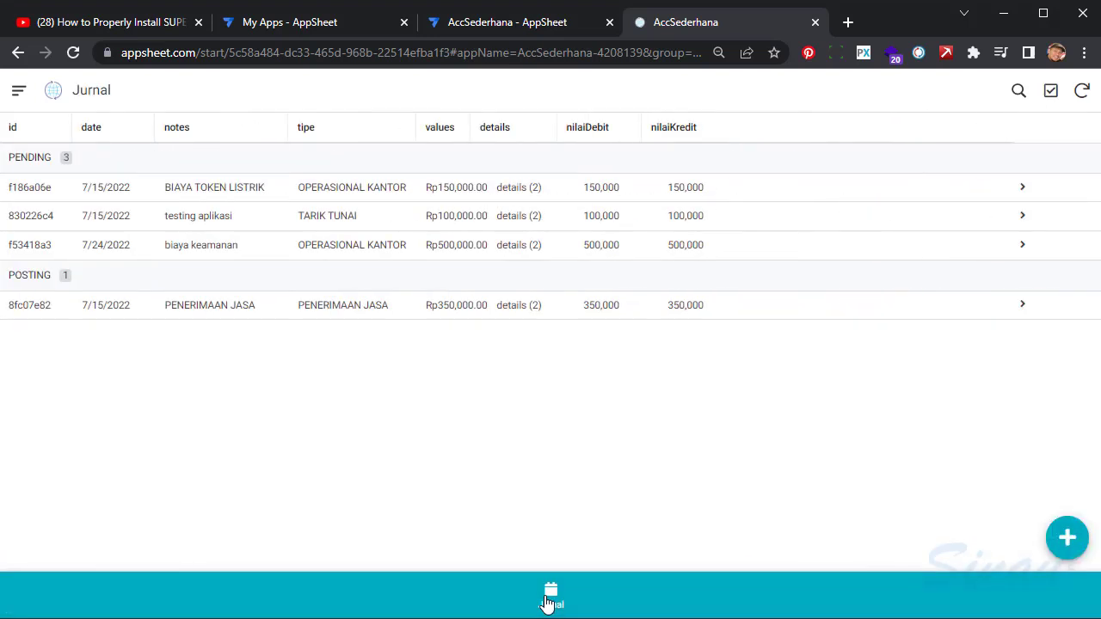
click(135, 317)
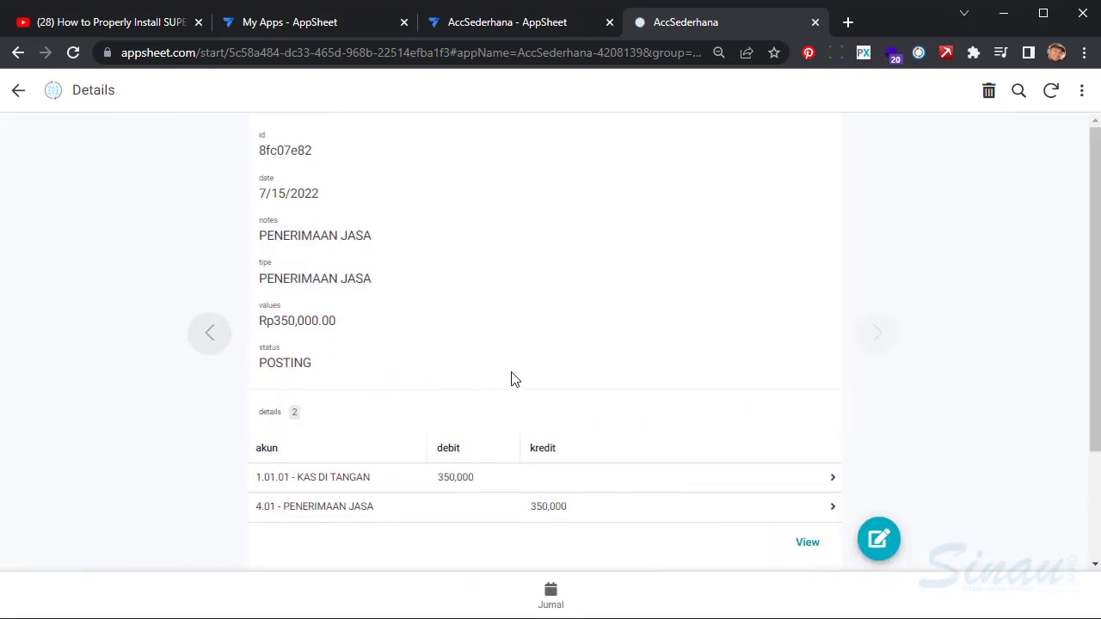
scroll(513, 379, down, 2)
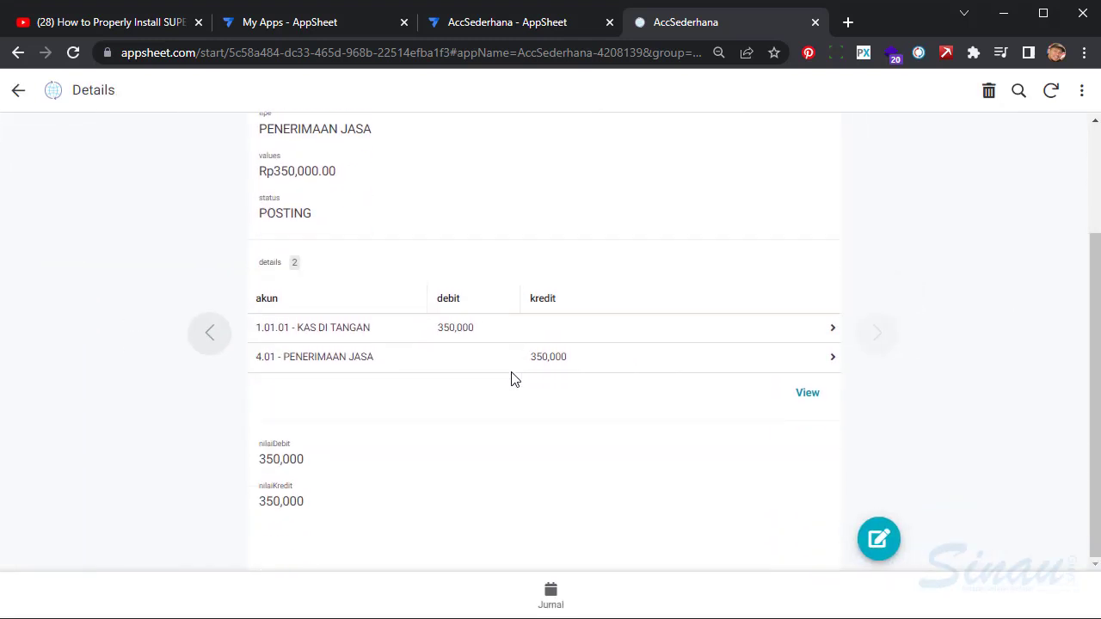
Check the status options in the PENERIMAAN JASA entry's edit form, cancel it, and return to the Jurnal list.
click(866, 552)
scroll(955, 364, down, 4)
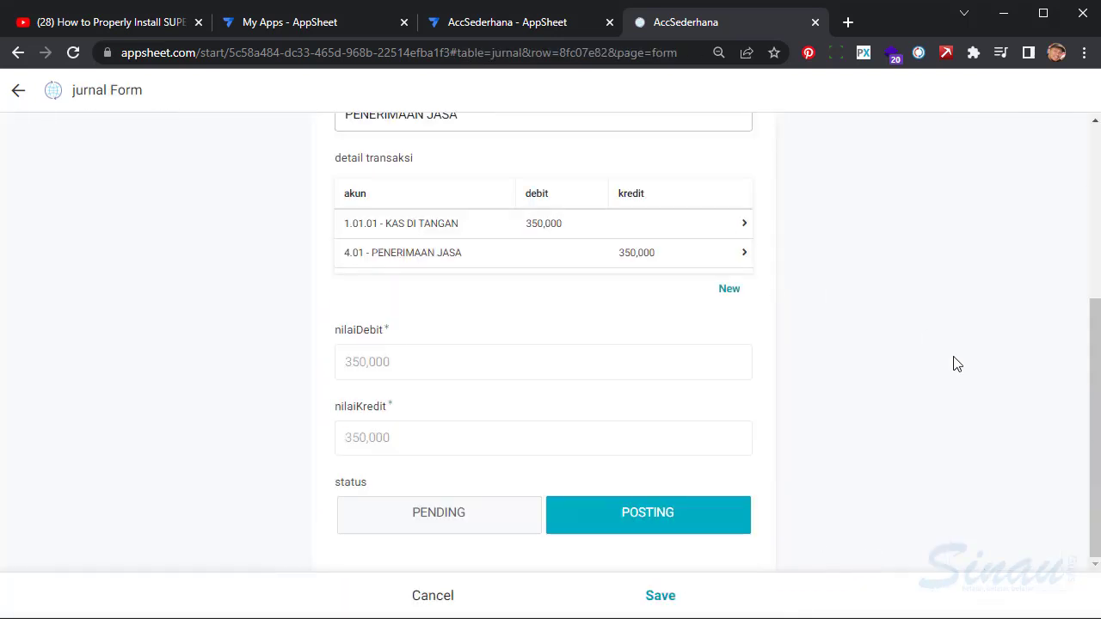
click(415, 602)
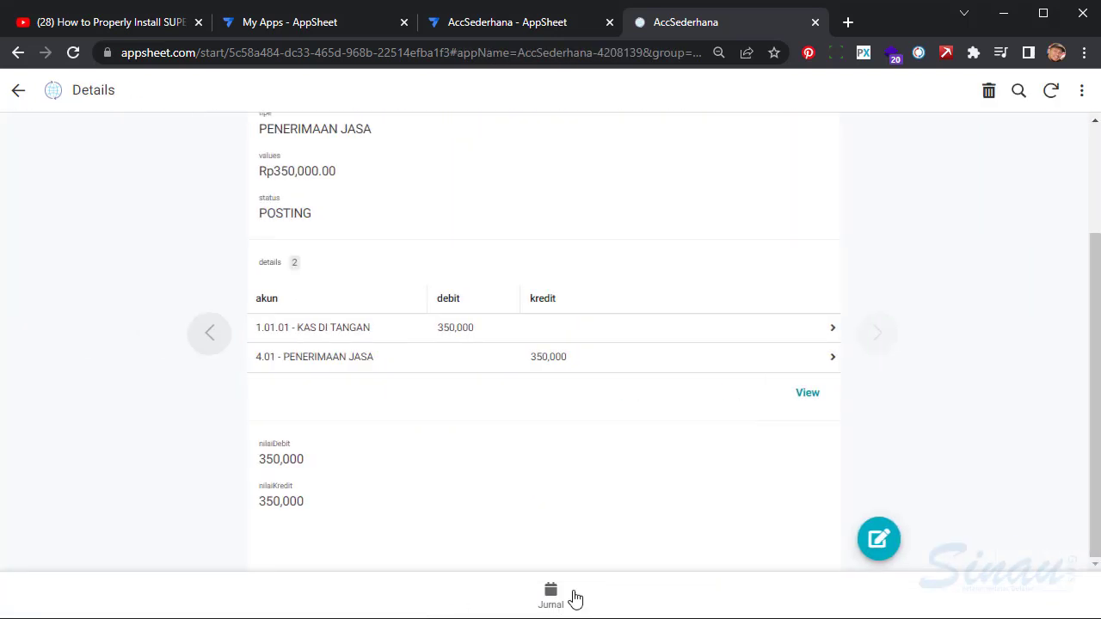
click(550, 593)
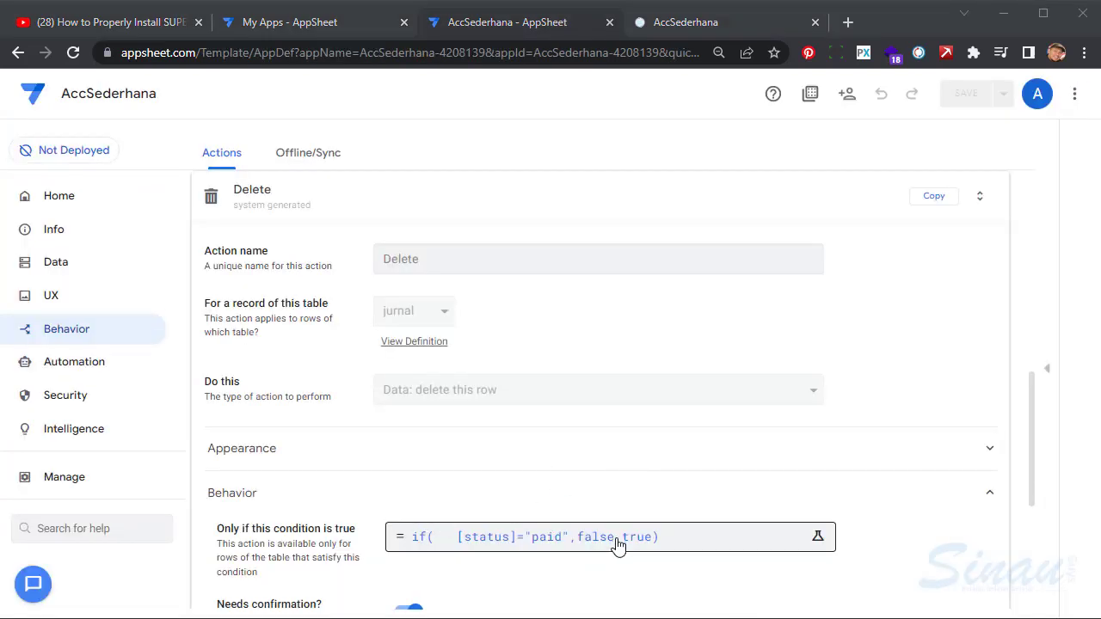
Replace the jurnal Delete action's condition in the app editor with [status]="pending" and save the expression.
click(618, 545)
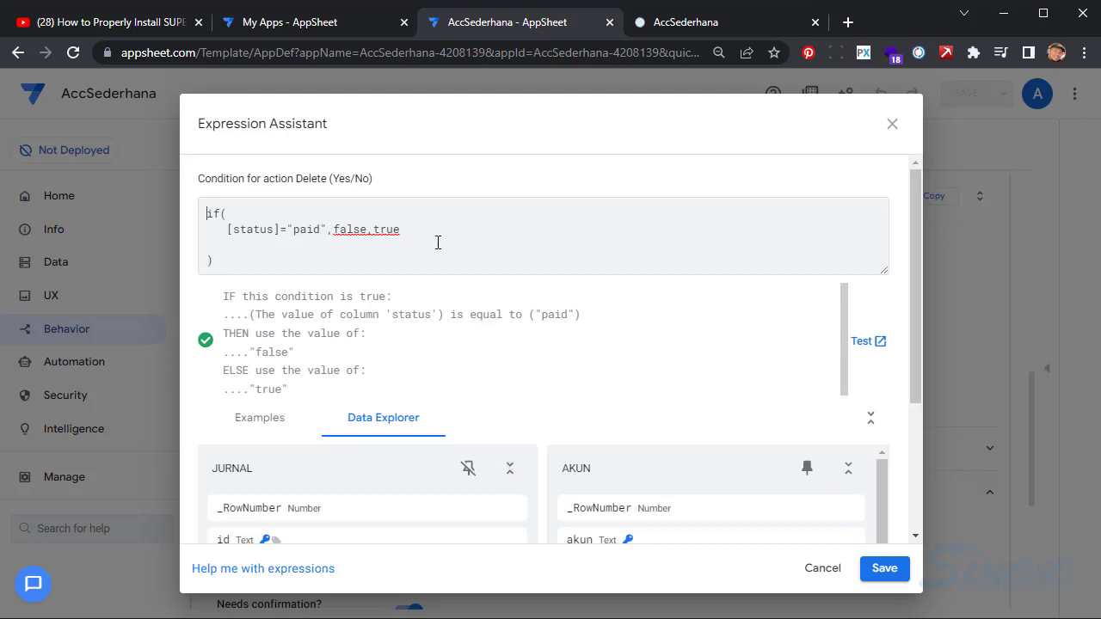
key(ctrl+minus)
key(ctrl+minus)
key(ctrl+a)
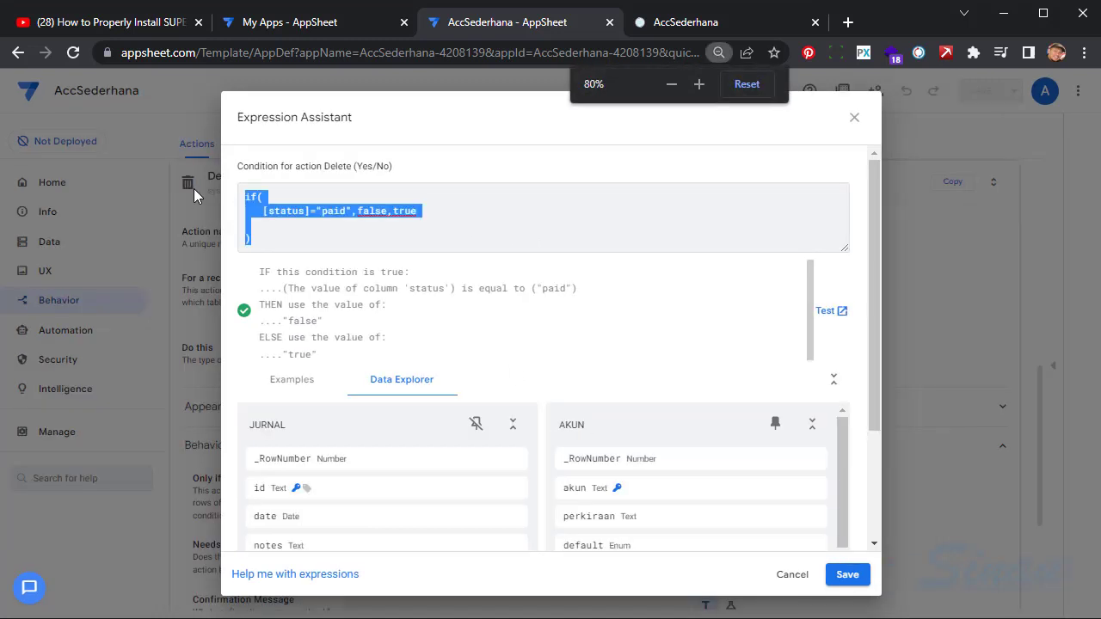
key(BackSpace)
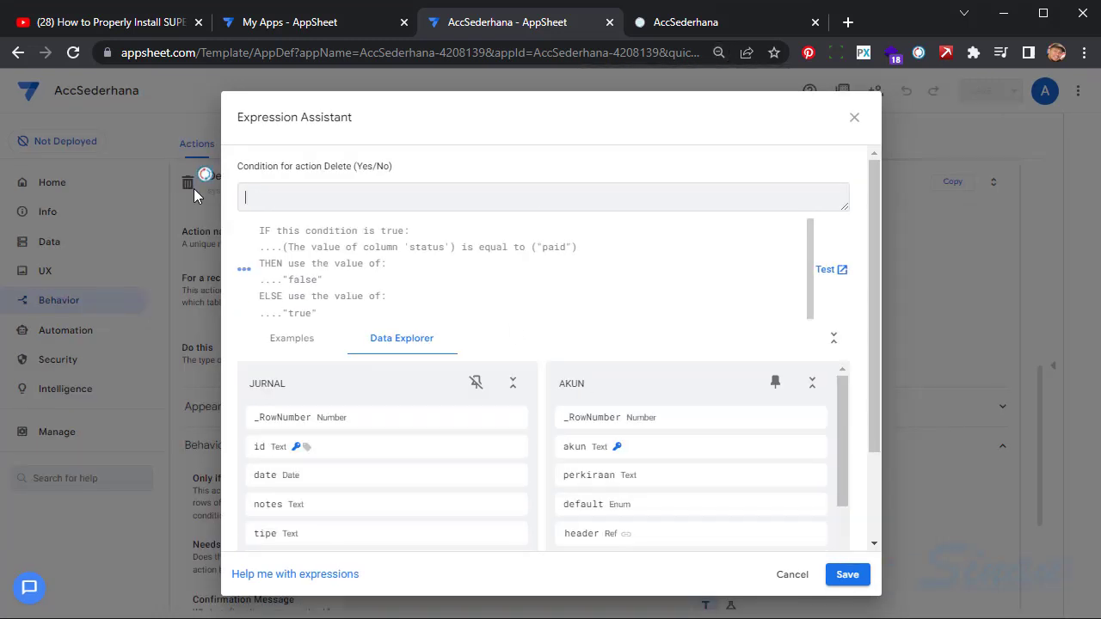
text([])
text(status)
text(="")
text(paid)
key(BackSpace)
key(BackSpace)
key(BackSpace)
key(BackSpace)
text(pending)
click(848, 576)
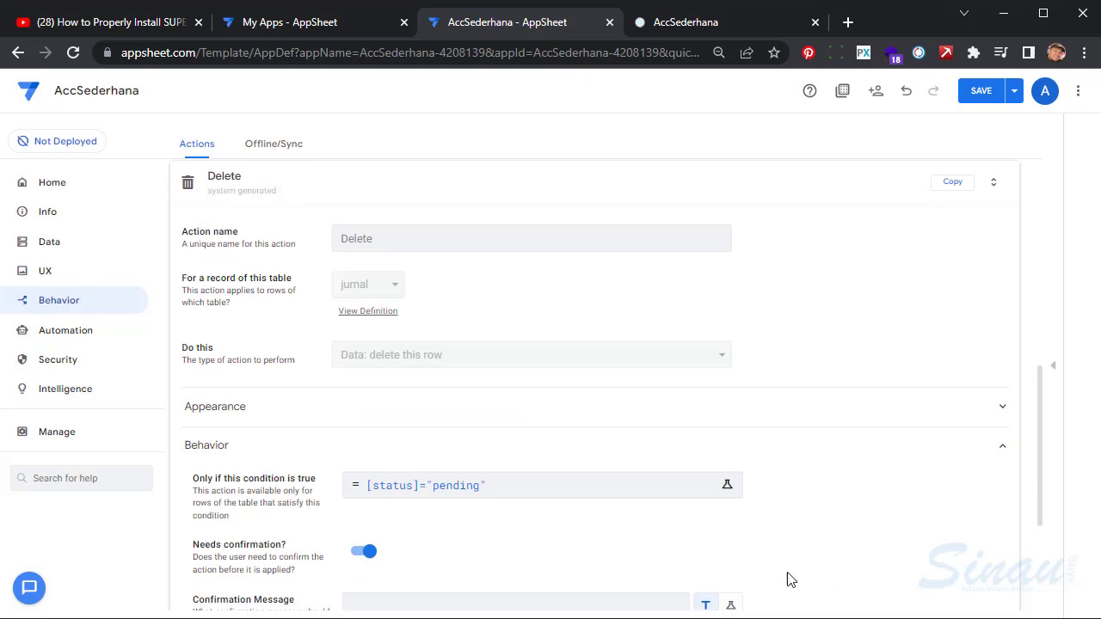
Replace the jurnal Edit action's condition with [status]="pending", save the expression, and save the app.
click(469, 189)
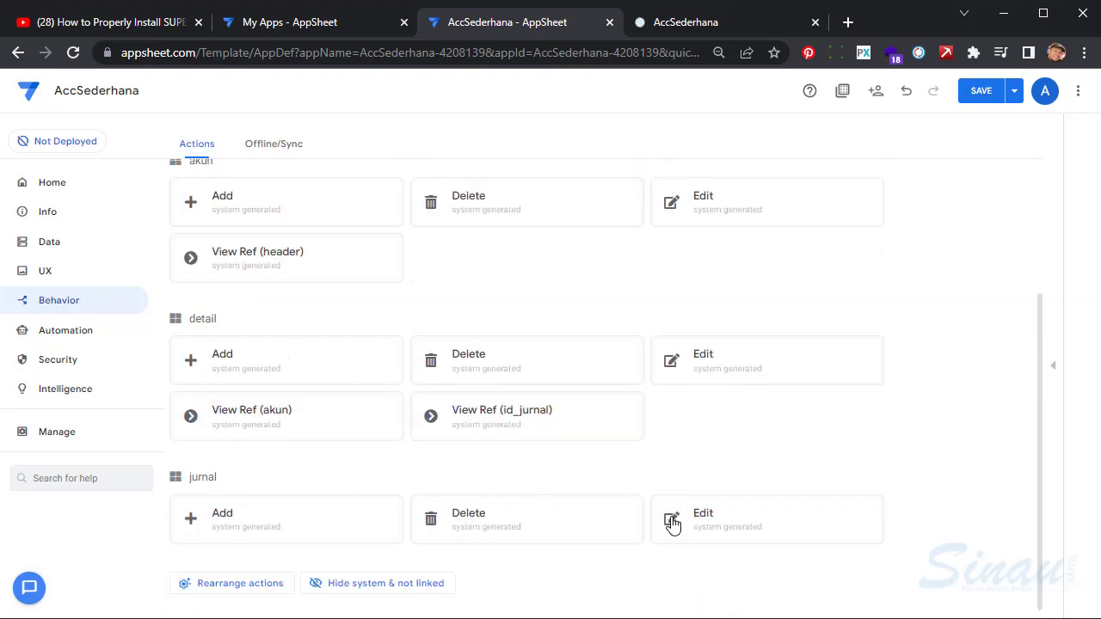
click(780, 533)
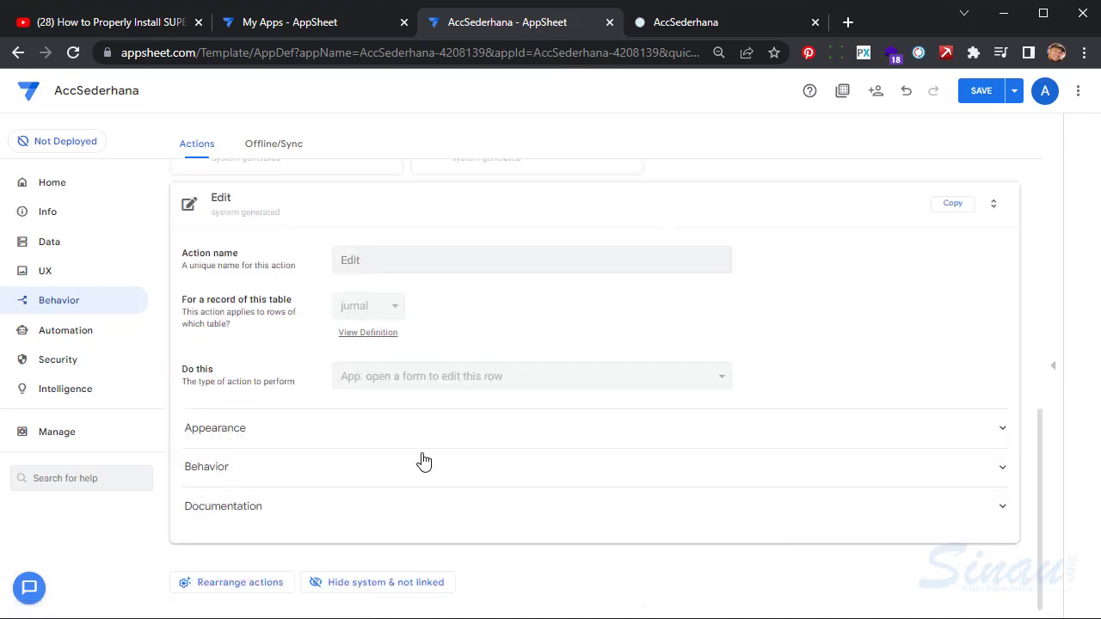
click(215, 478)
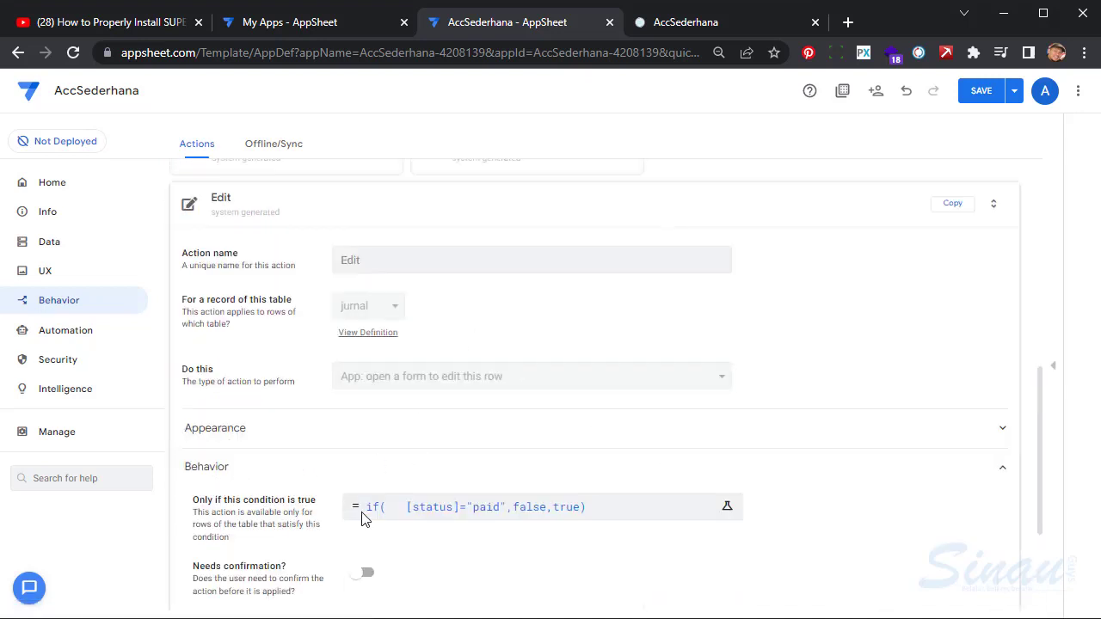
click(562, 520)
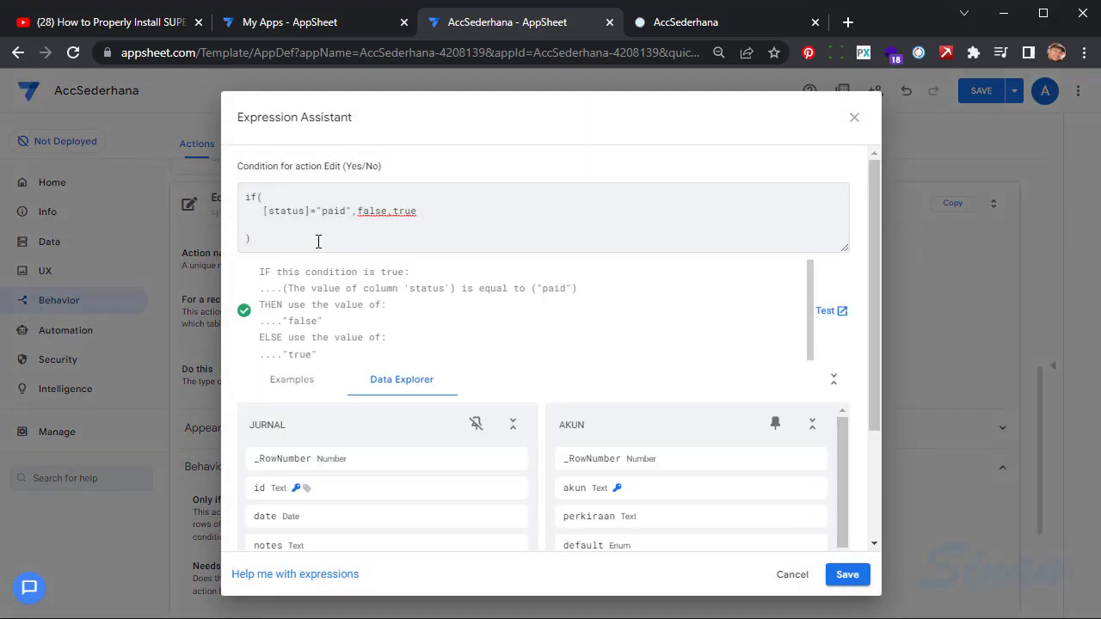
drag(318, 242, 164, 151)
text([)
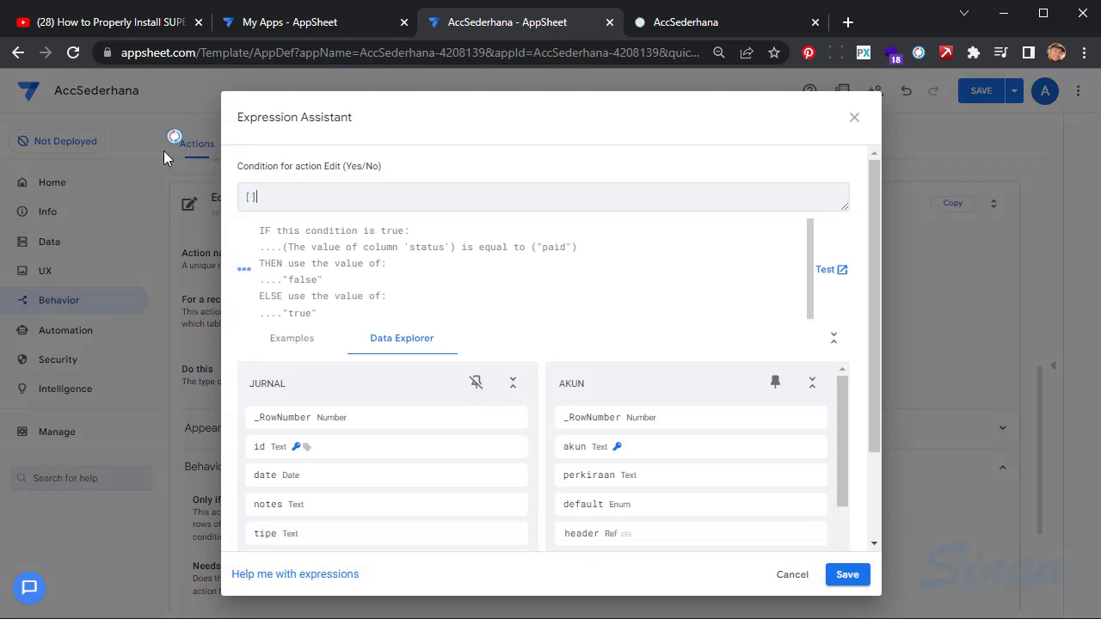
text(status)
text(="")
text(pending)
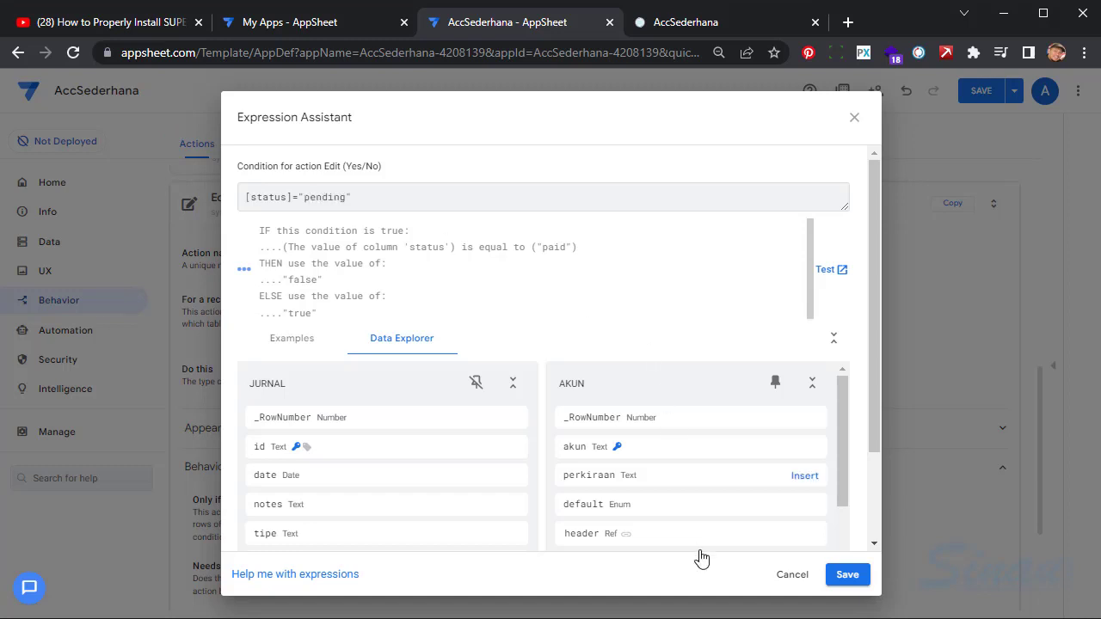
click(847, 575)
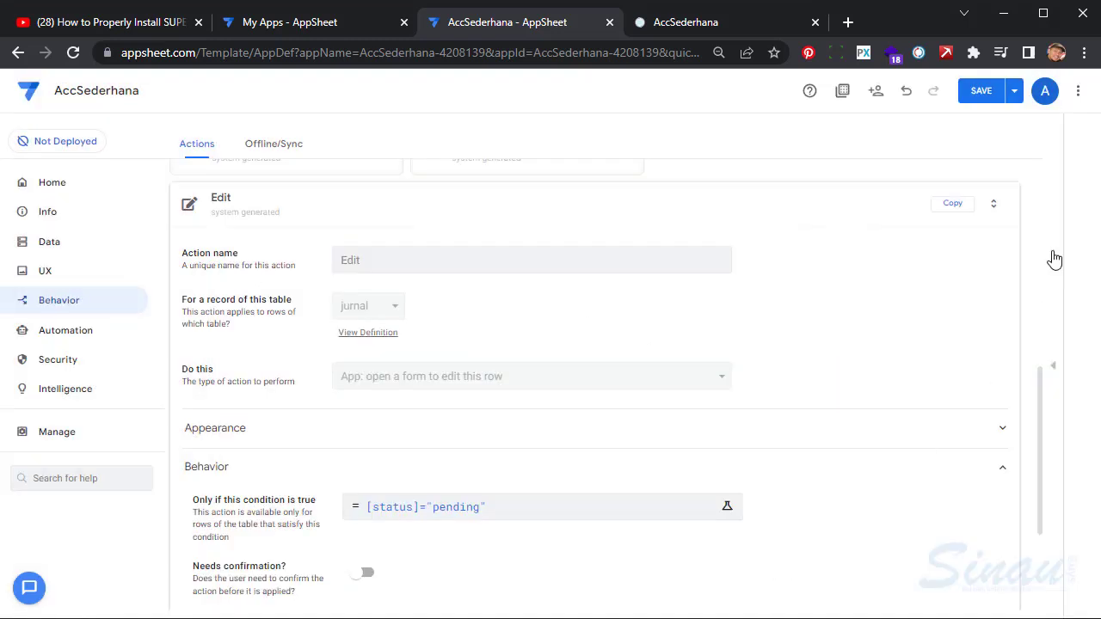
click(978, 91)
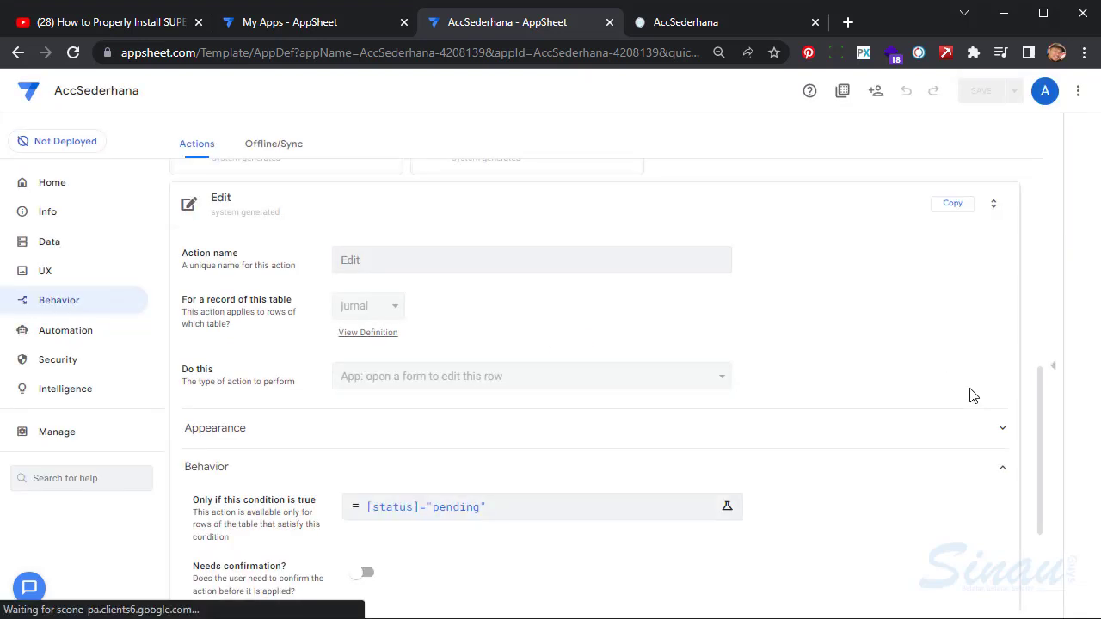
Enable confirmation for the jurnal Edit action, check the jurnal Delete action's behavior settings, and save the app.
click(363, 575)
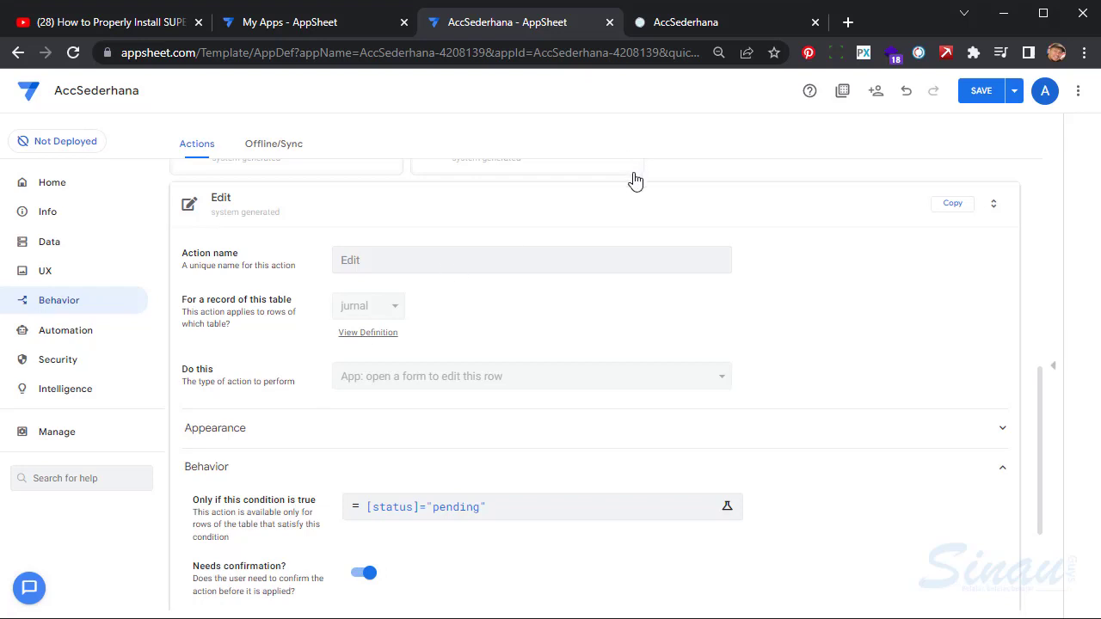
click(567, 217)
click(492, 519)
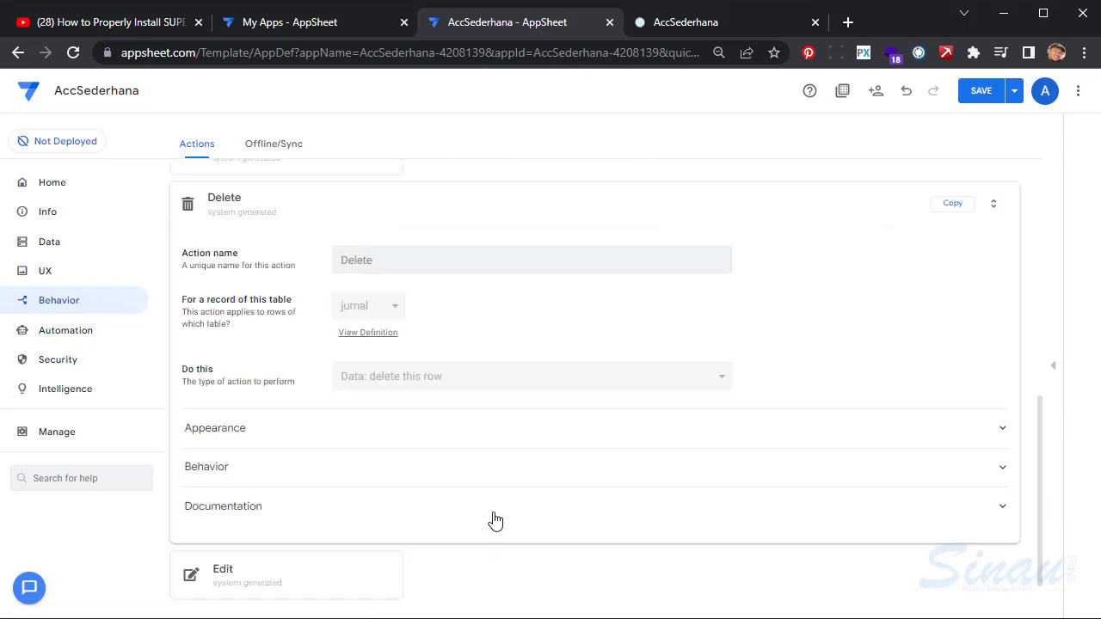
click(234, 456)
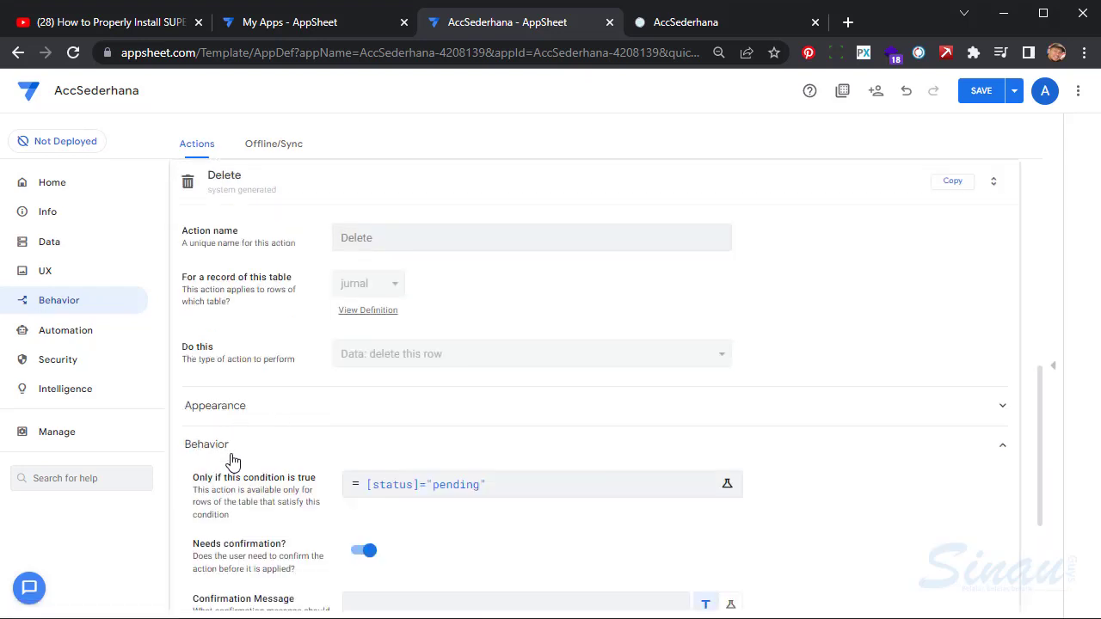
click(981, 90)
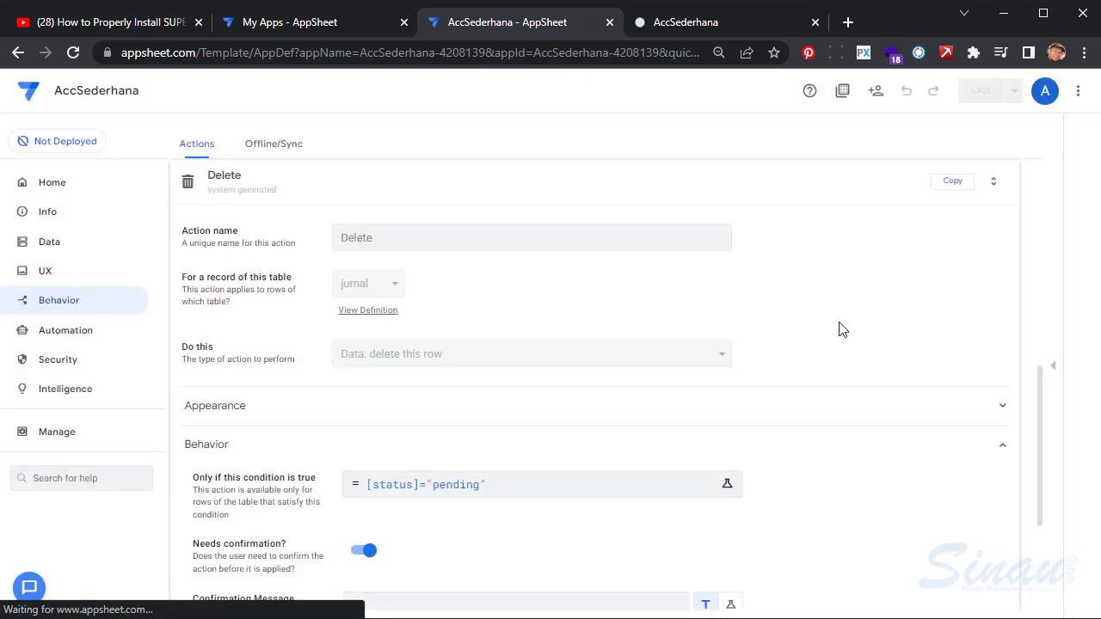
Reload the running app in its browser tab and review the POSTING entry PENERIMAAN JASA for available actions.
click(1057, 371)
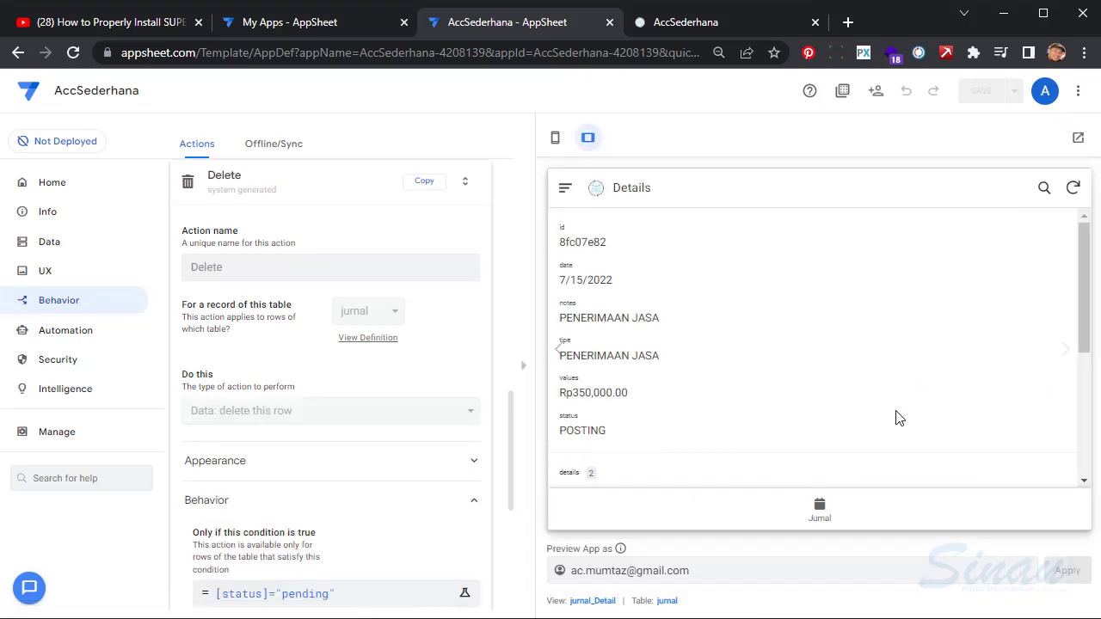
click(714, 26)
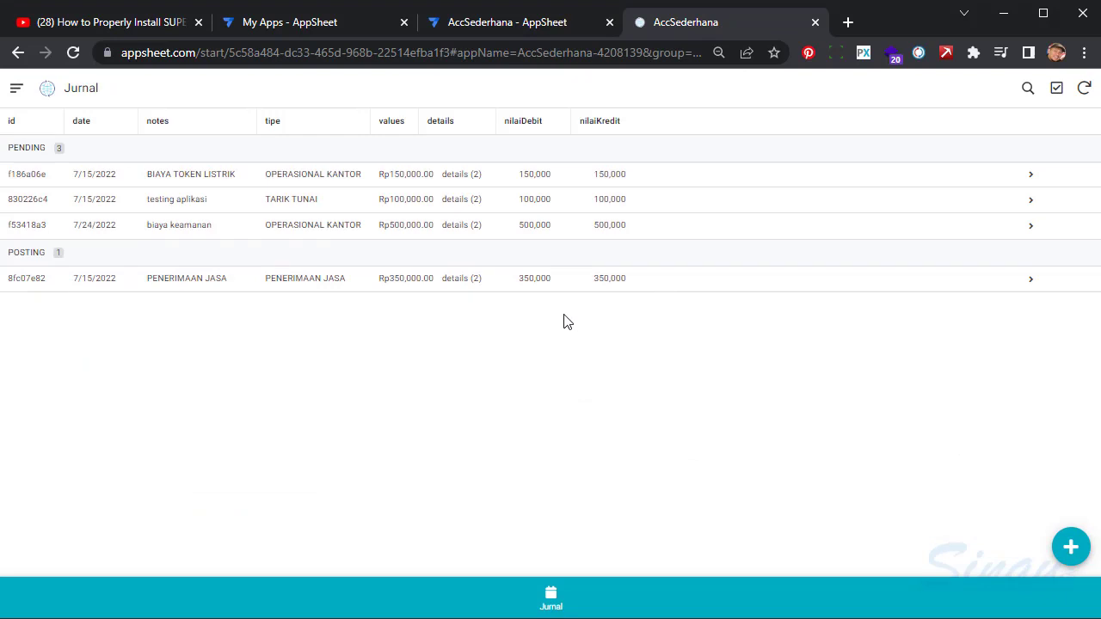
click(73, 53)
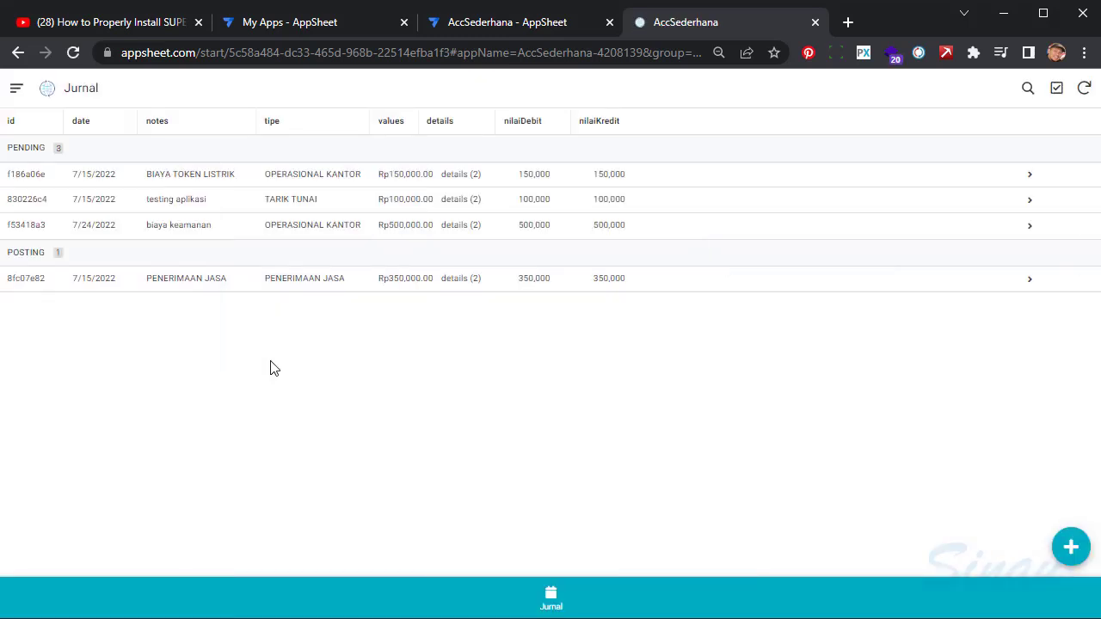
click(216, 290)
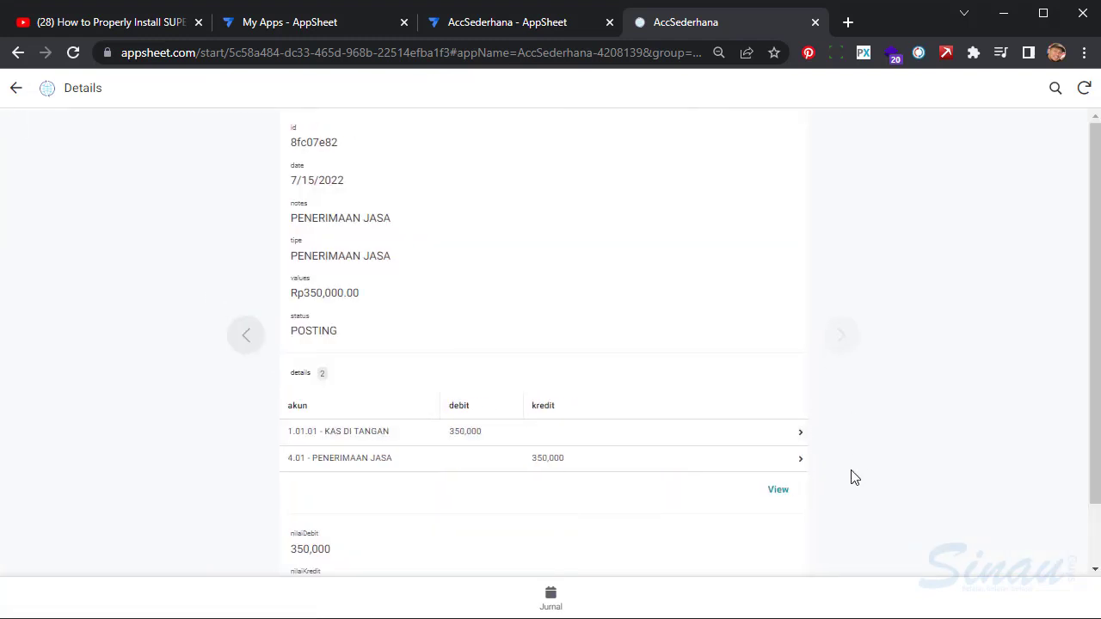
scroll(938, 388, down, 2)
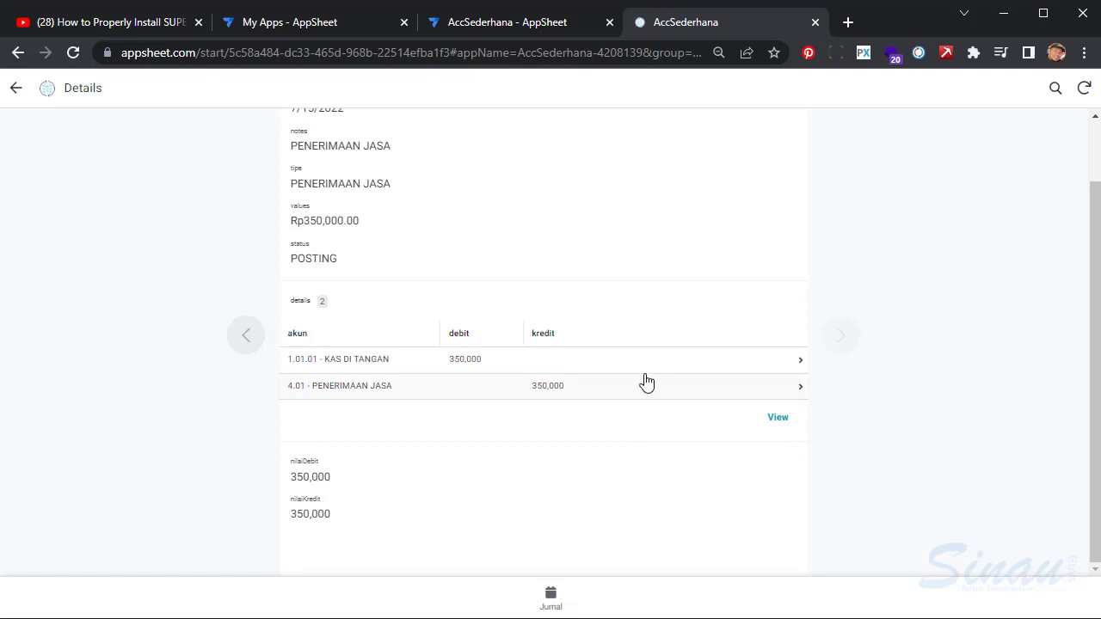
Inspect the 4.01 - PENERIMAAN JASA detail row from the entry and from its full detail list, and return to the Jurnal list.
click(707, 386)
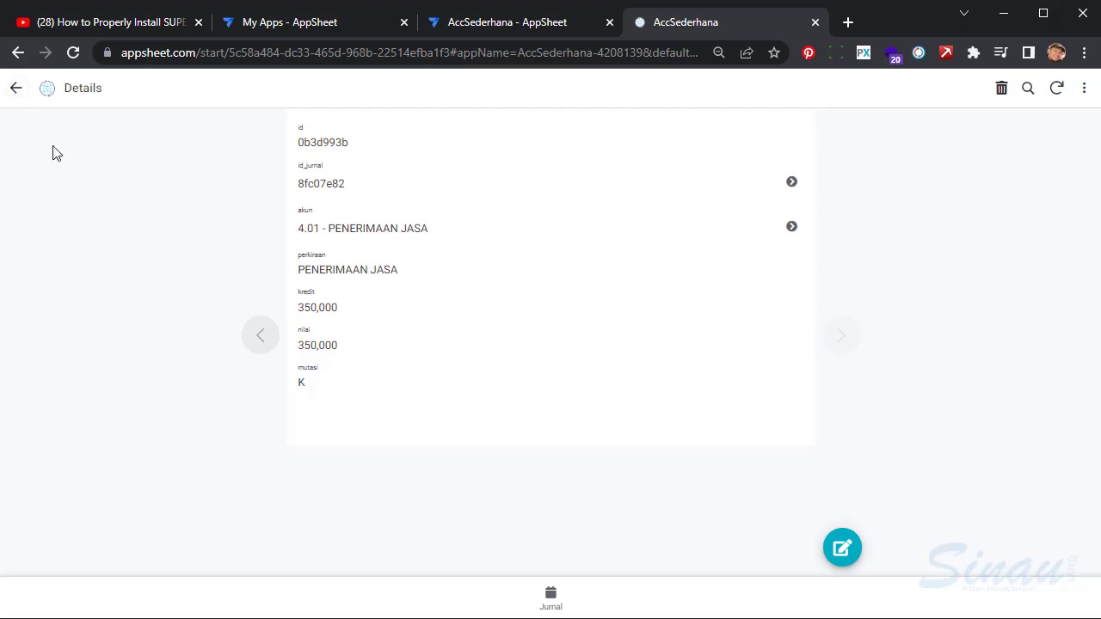
click(11, 88)
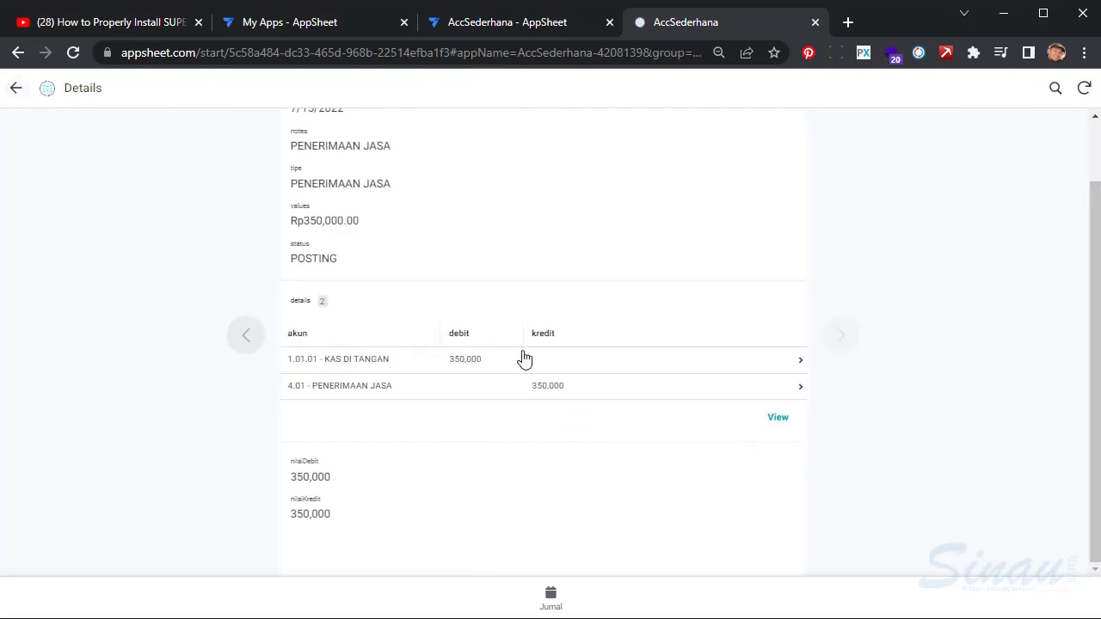
click(778, 417)
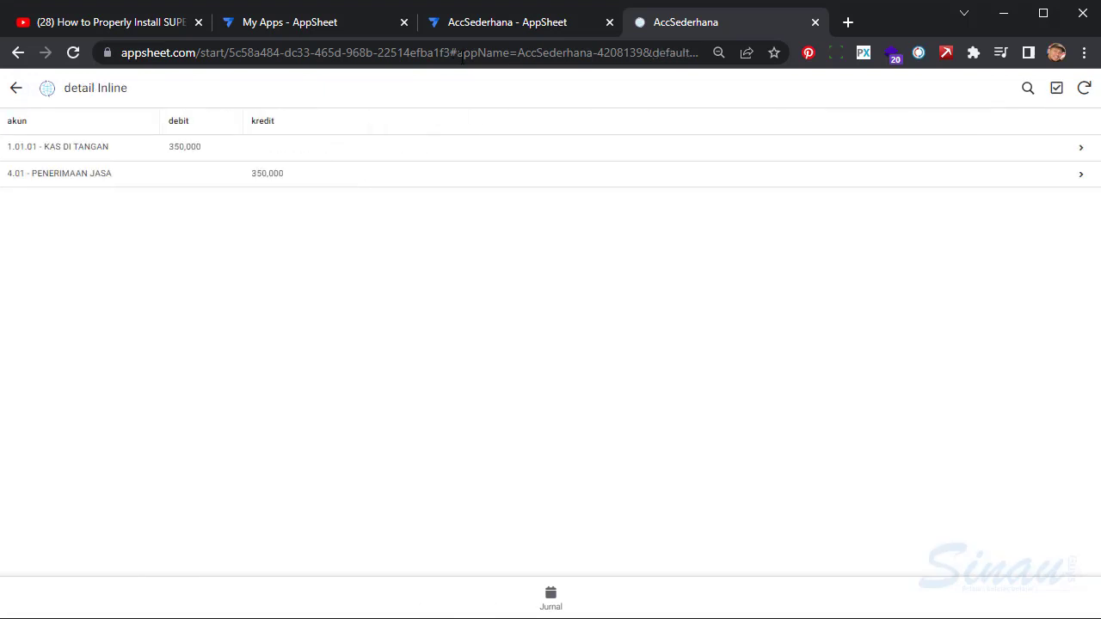
click(498, 178)
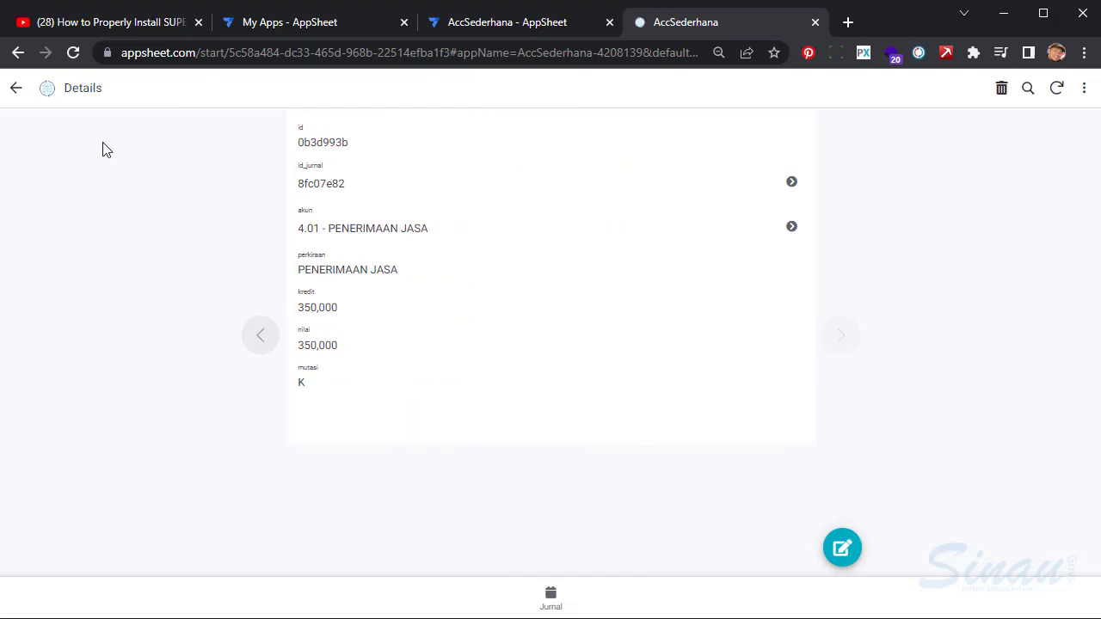
click(16, 89)
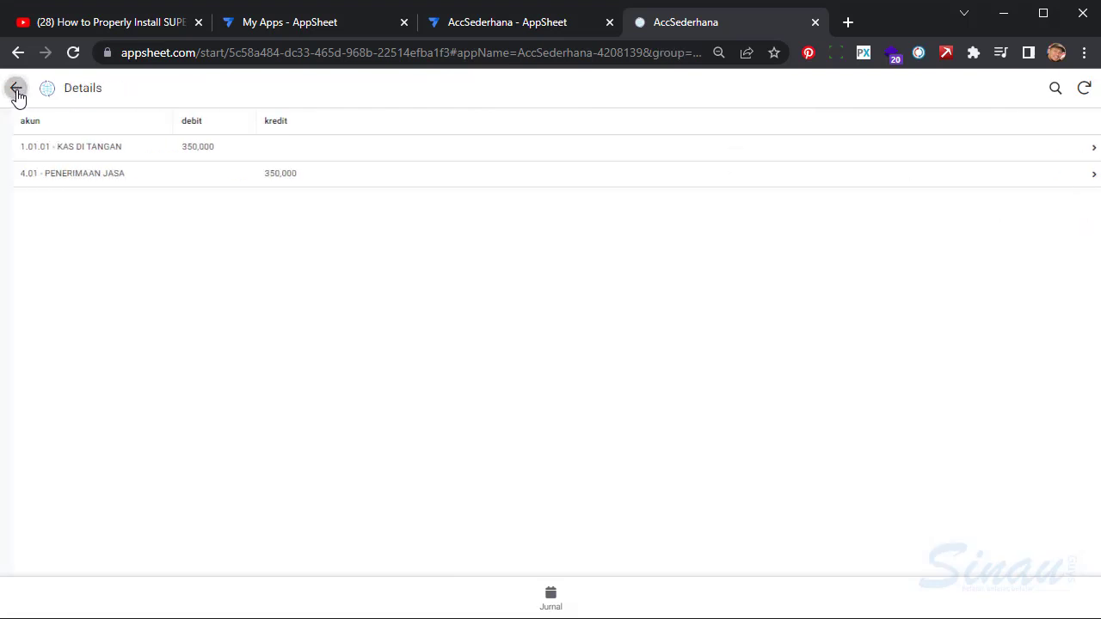
click(16, 89)
click(557, 600)
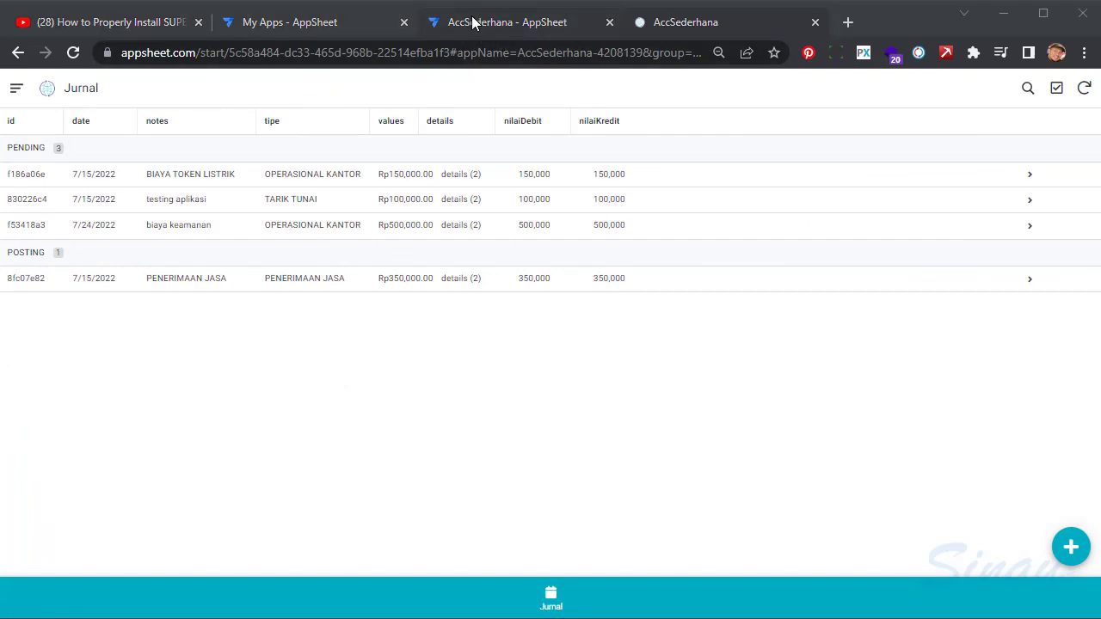
Return to the app editor and open the behavior settings of the detail table's Delete action.
click(499, 26)
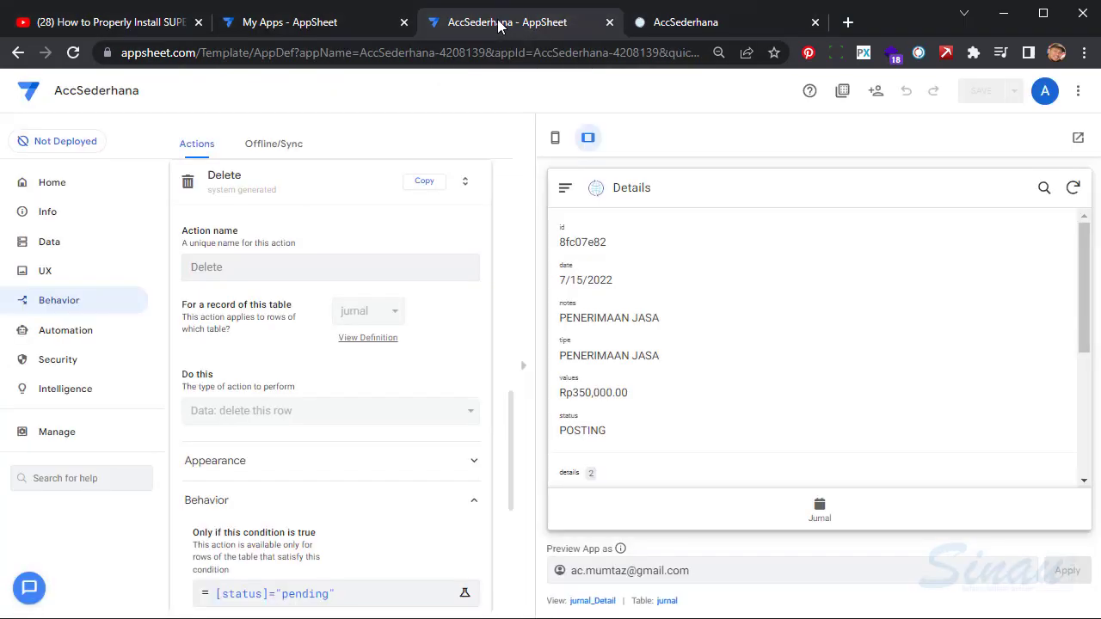
click(523, 370)
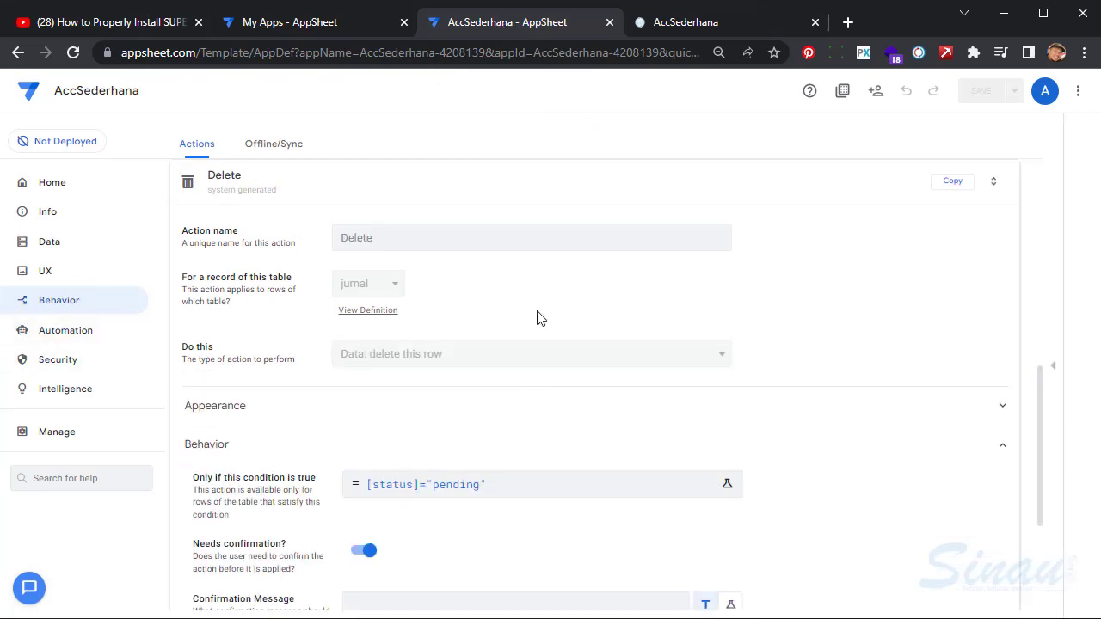
click(534, 197)
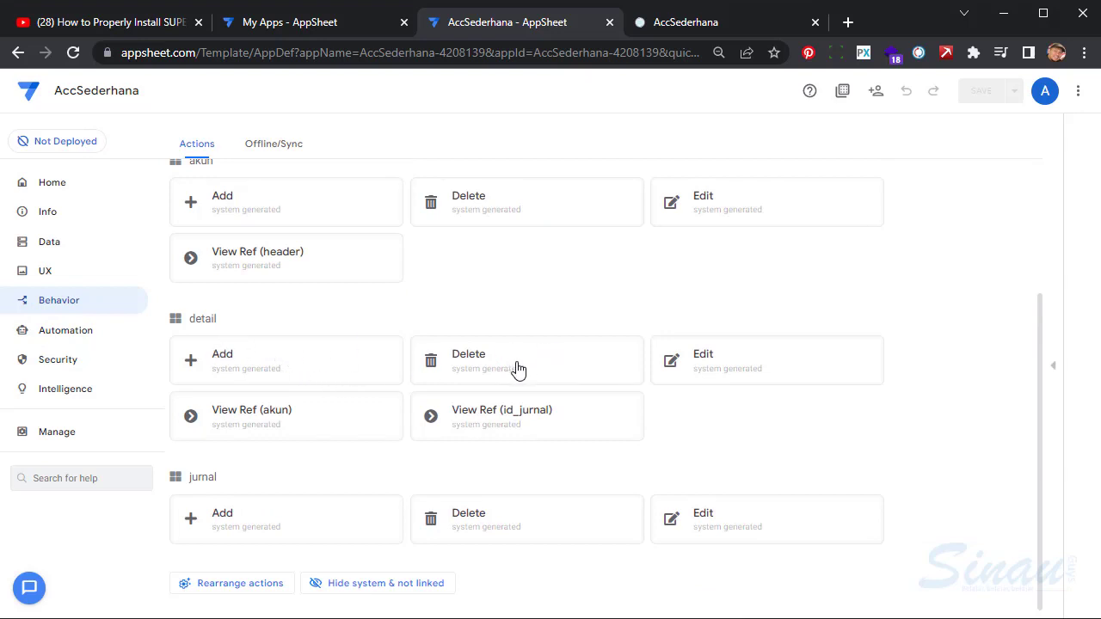
click(552, 375)
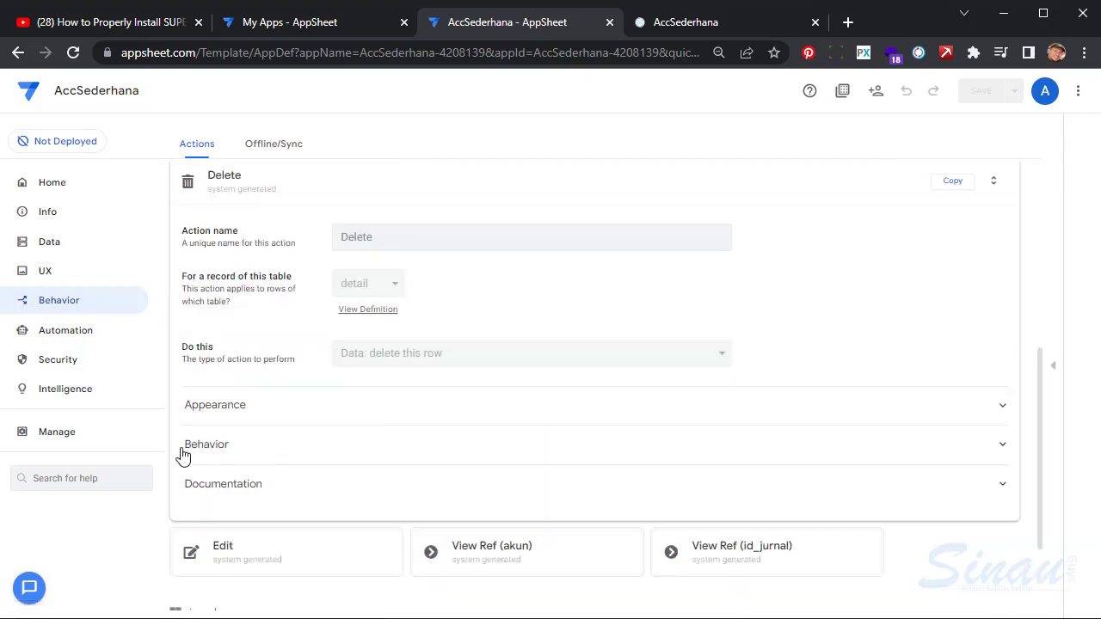
click(213, 446)
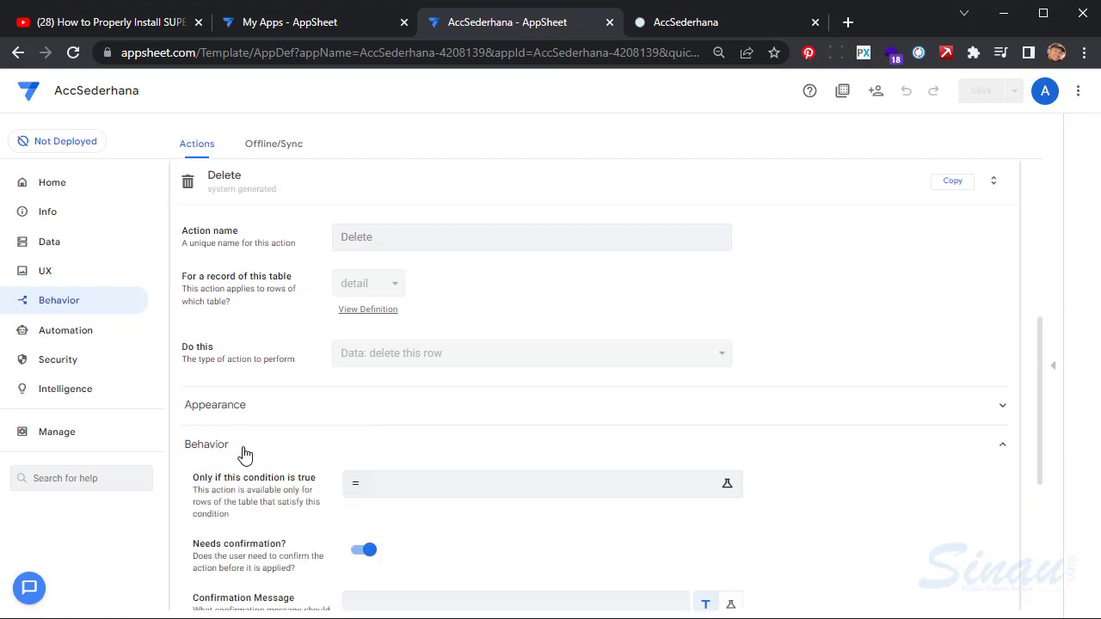
Start the availability condition of the detail table's Delete action with the parent entry's status, [id_jurnal].[status].
click(439, 496)
click(346, 193)
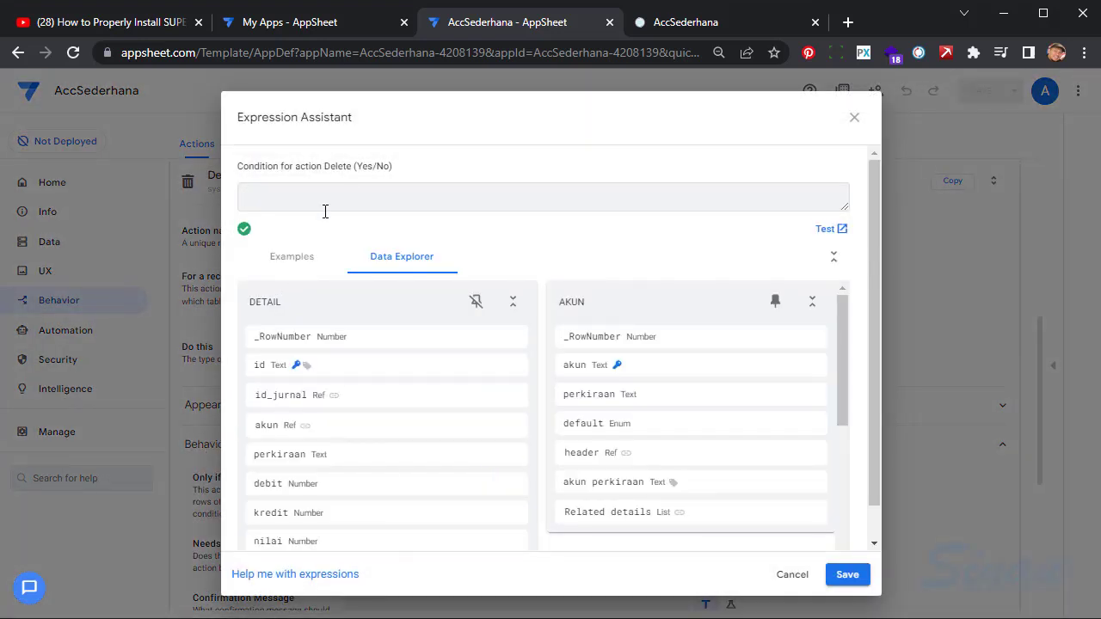
text([])
mouse_move(341, 396)
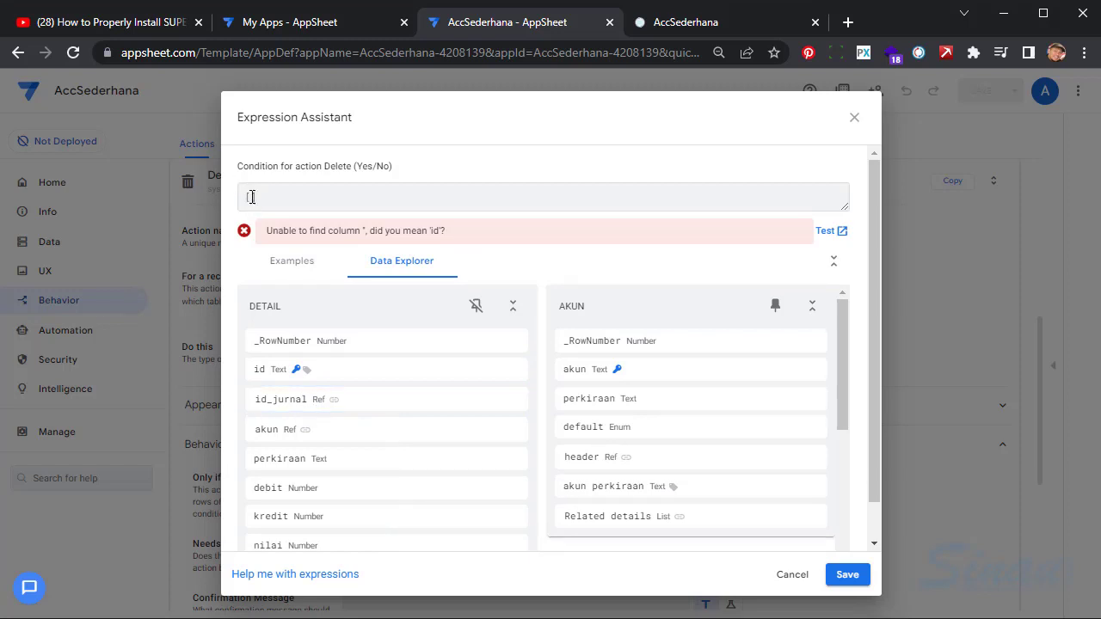
text(id_jurnal)
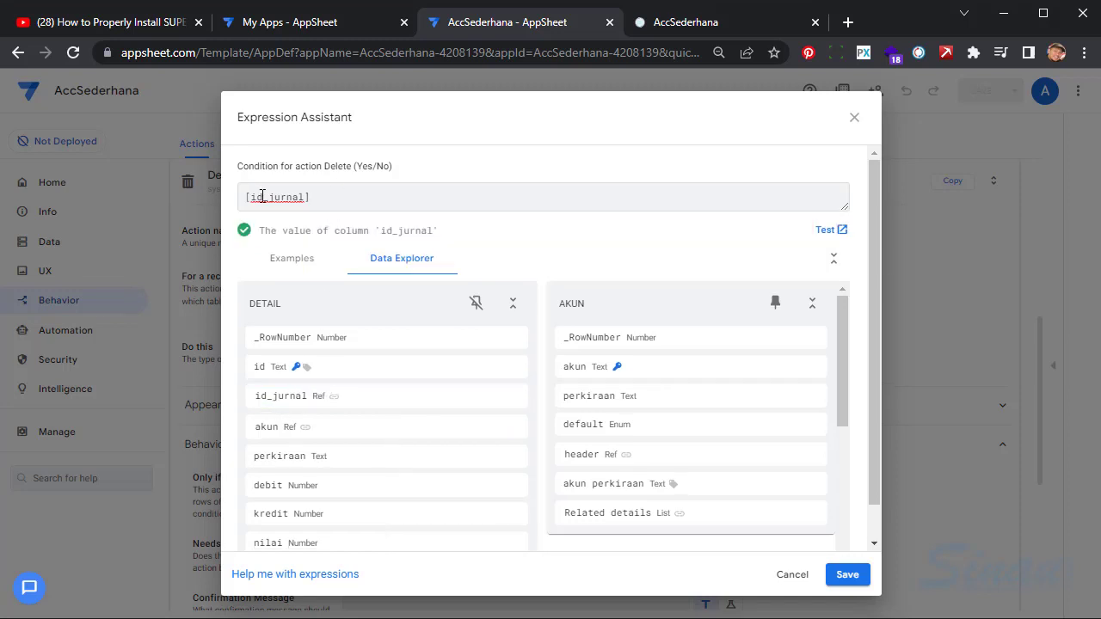
text(.[status)
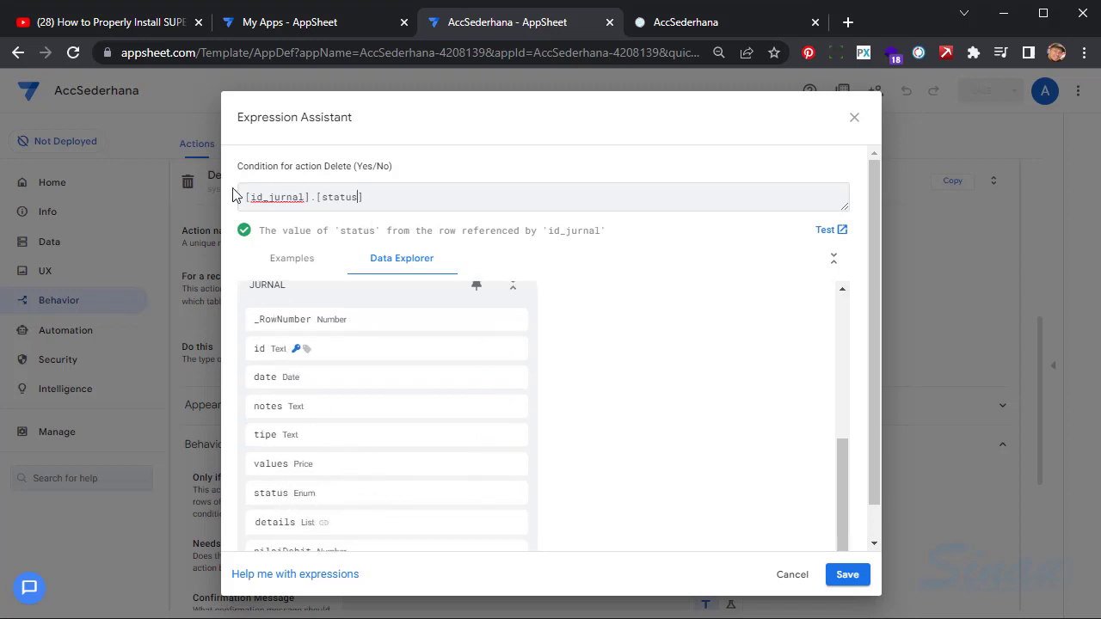
key(ctrl+a)
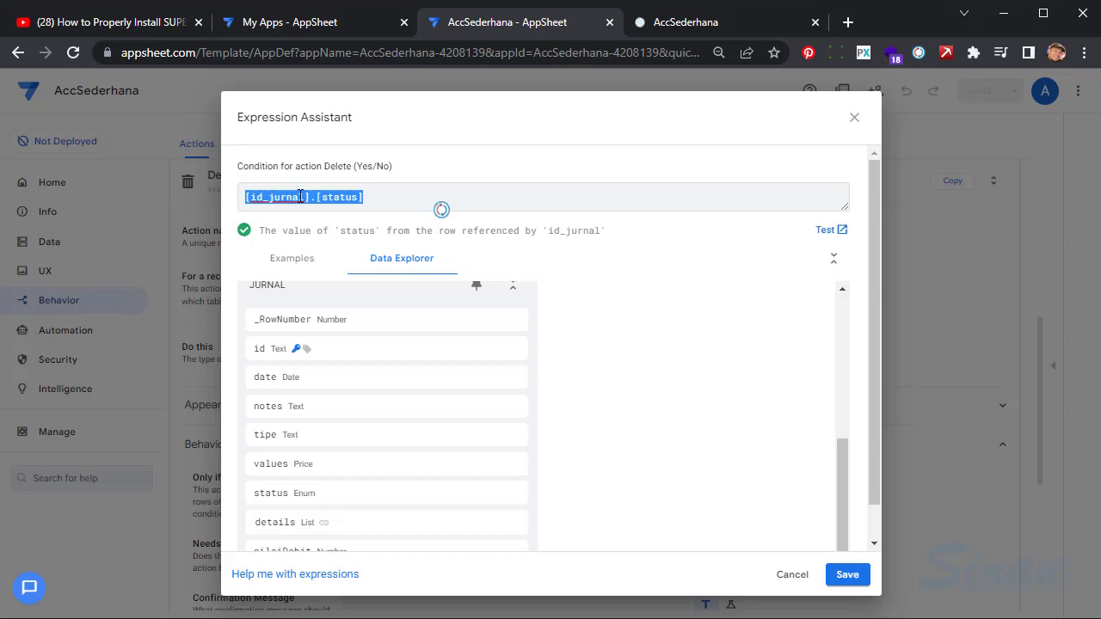
click(367, 197)
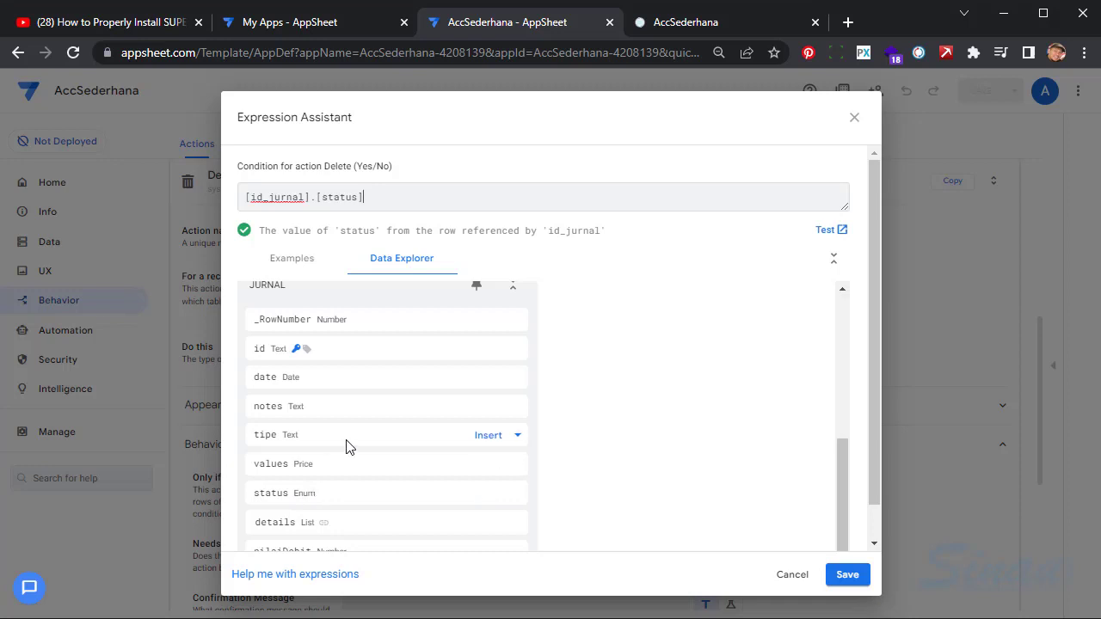
Complete the detail Delete condition as [id_jurnal].[status]="pending" and save the expression.
scroll(346, 446, up, 5)
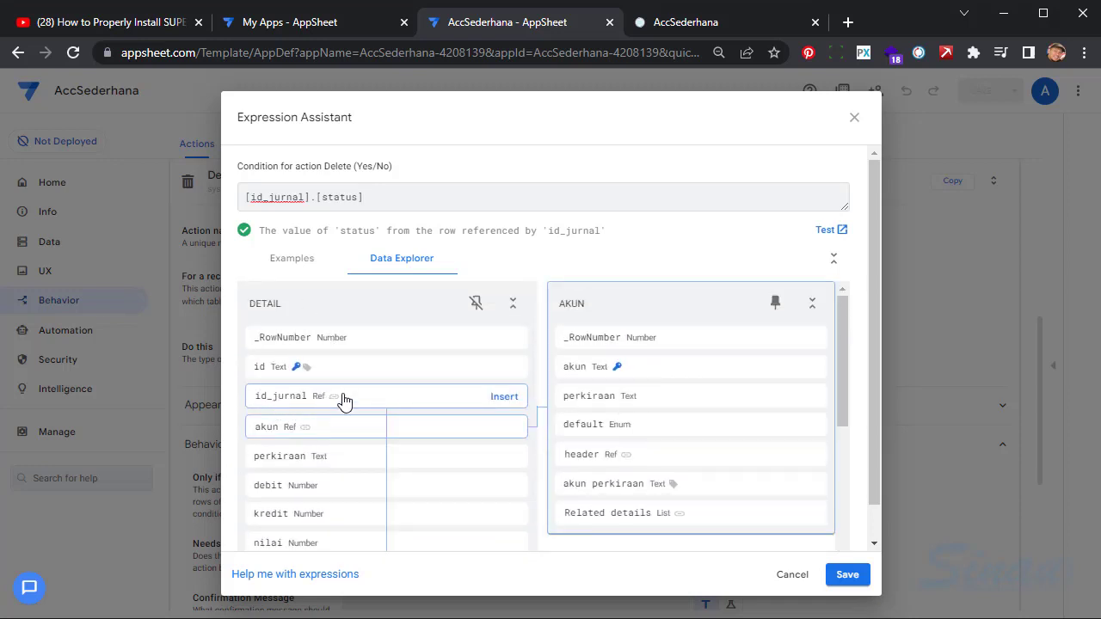
click(409, 198)
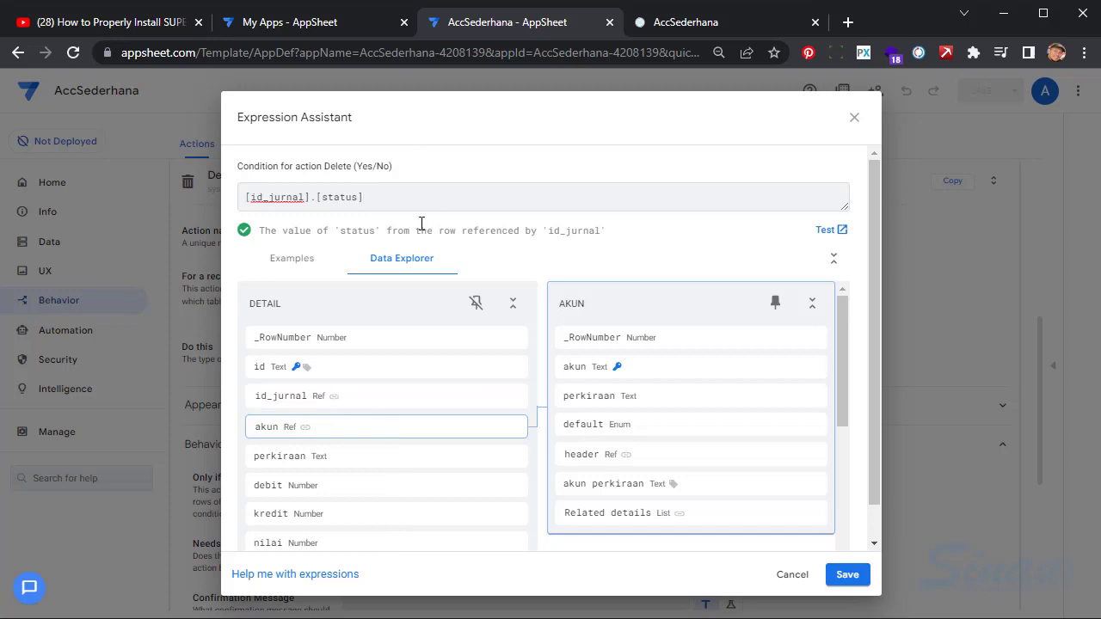
text(=")
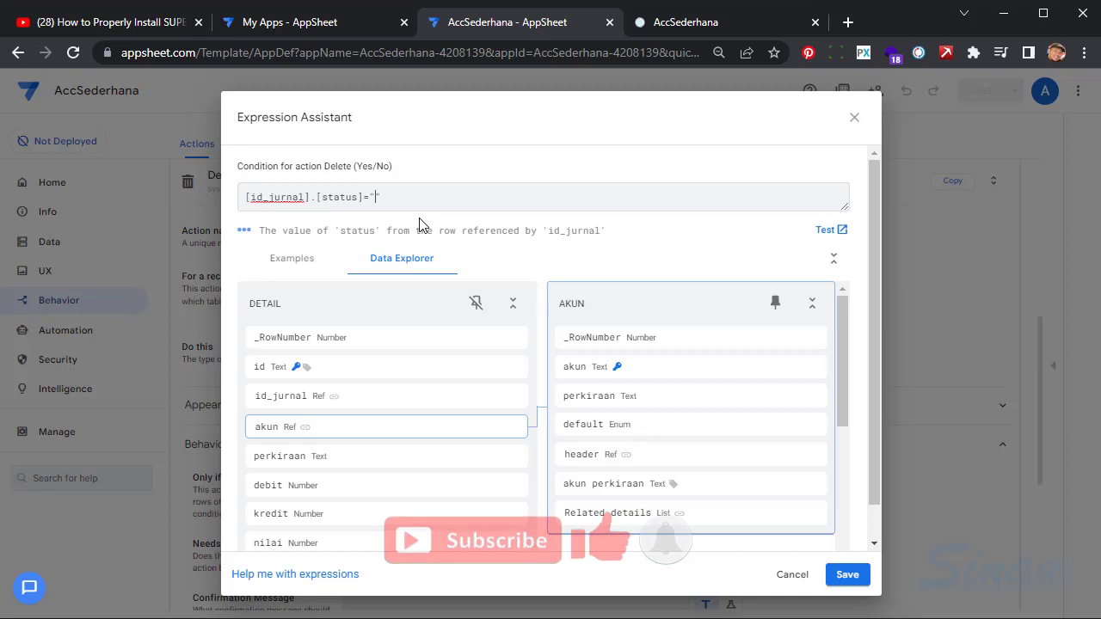
text(pending)
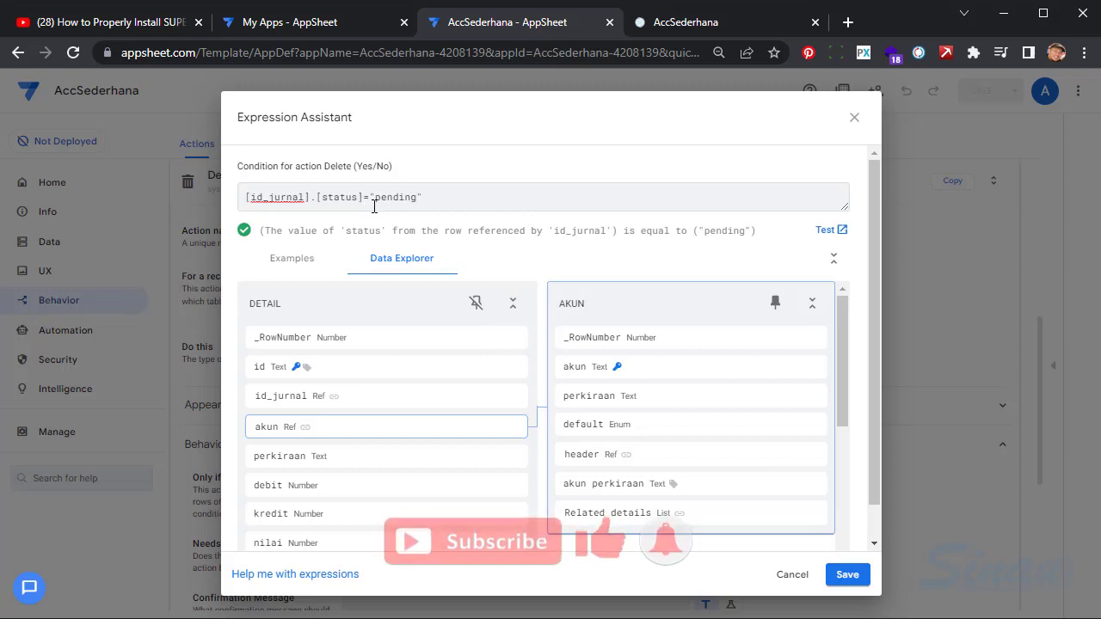
click(847, 576)
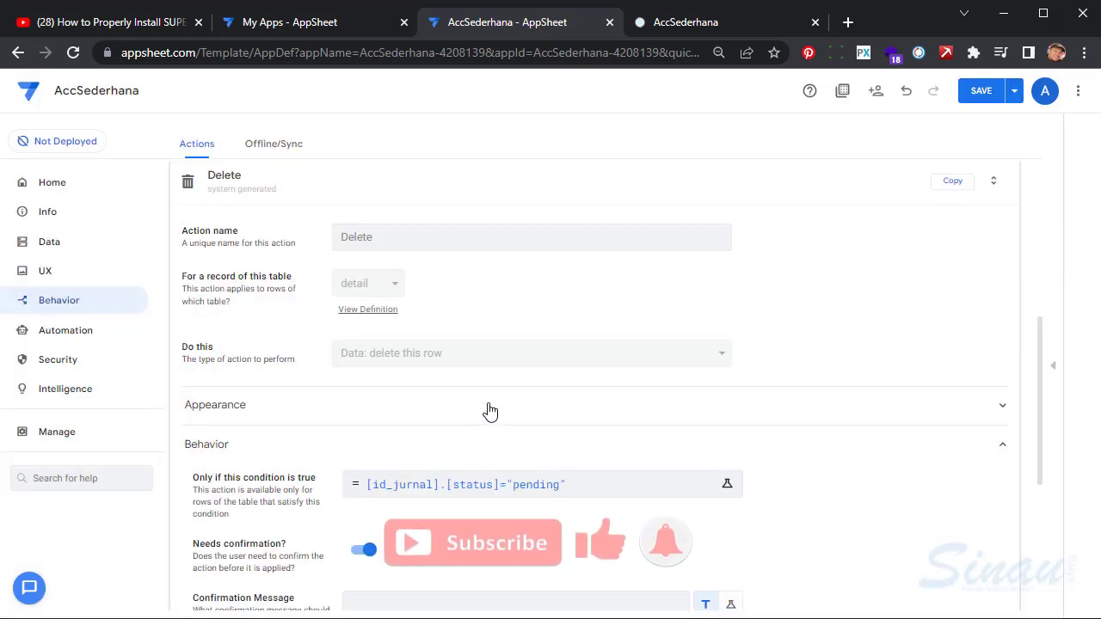
Open the detail table's Edit action and start its availability condition with [id_jurnal].[status].
scroll(489, 411, down, 1)
scroll(488, 411, down, 4)
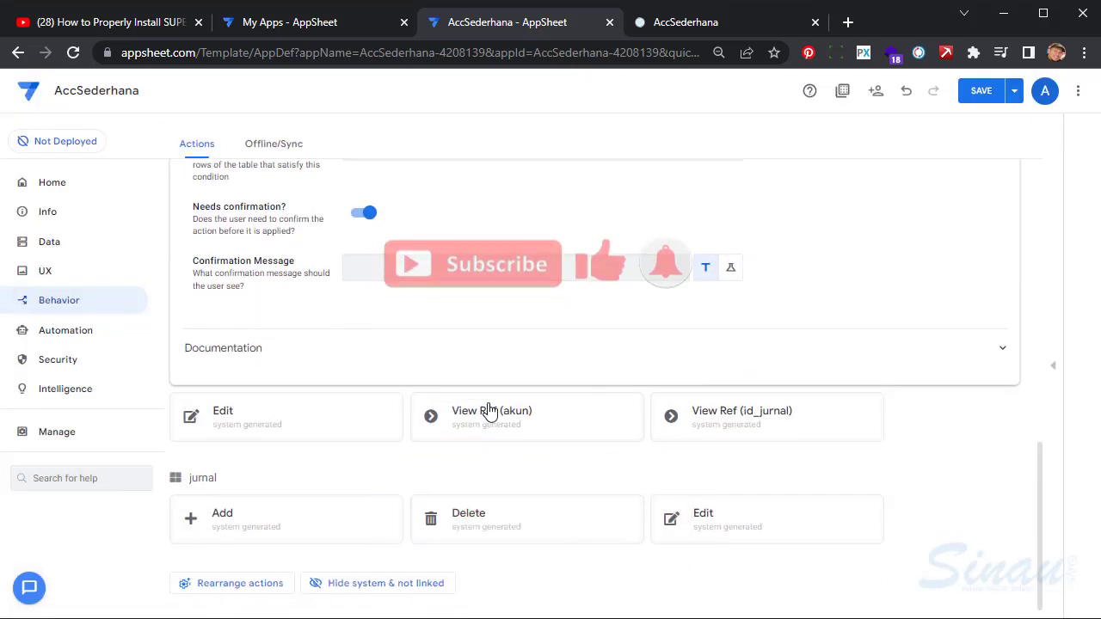
click(314, 423)
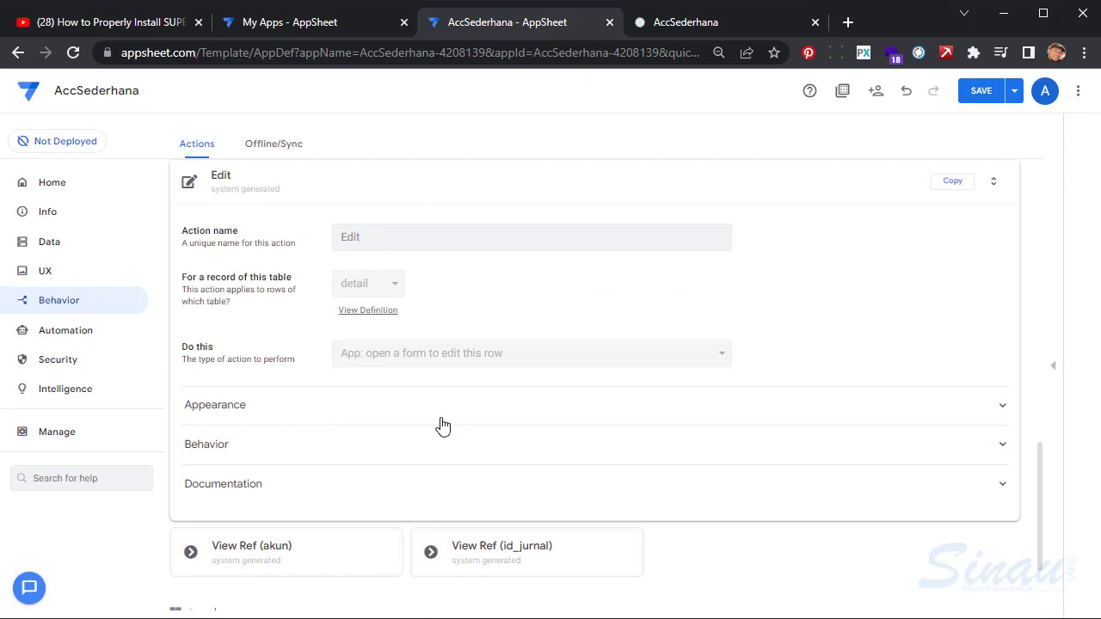
click(257, 446)
click(436, 499)
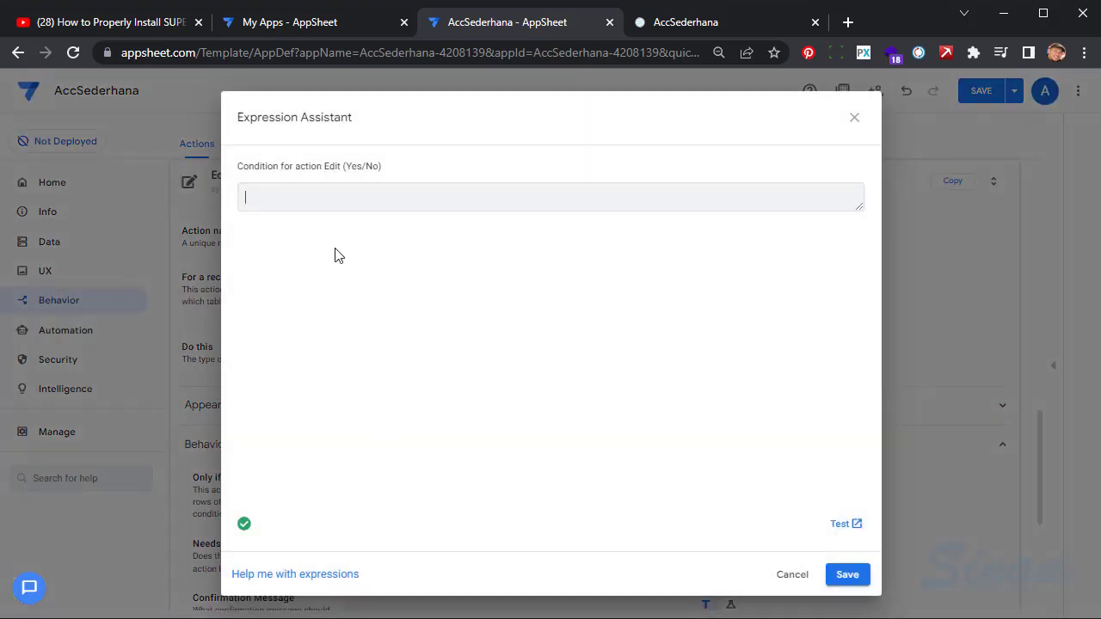
text([])
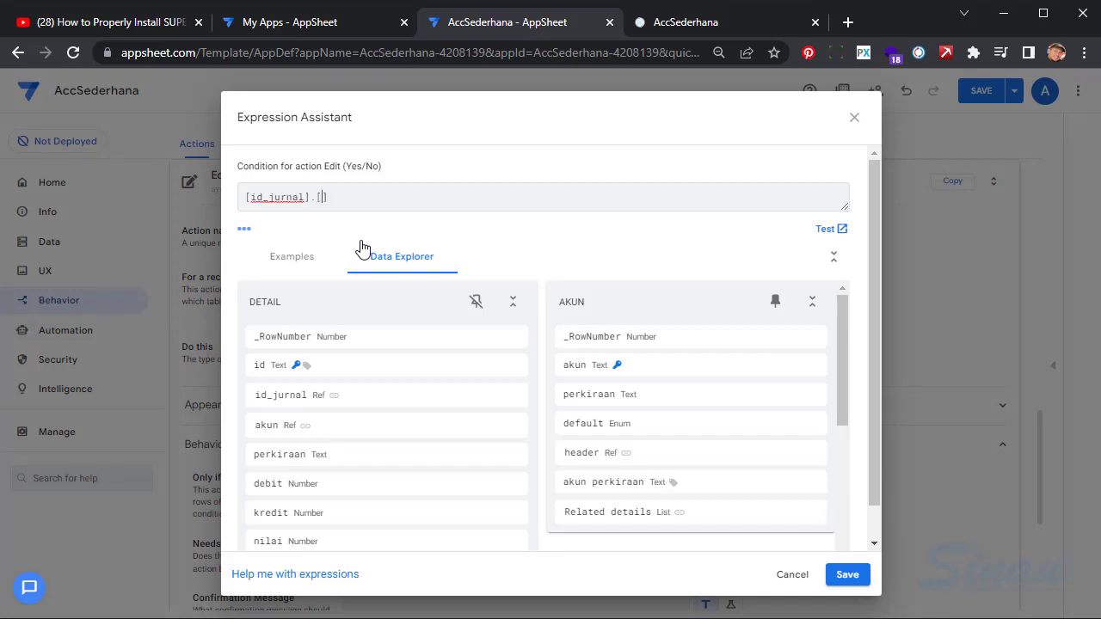
text(status)
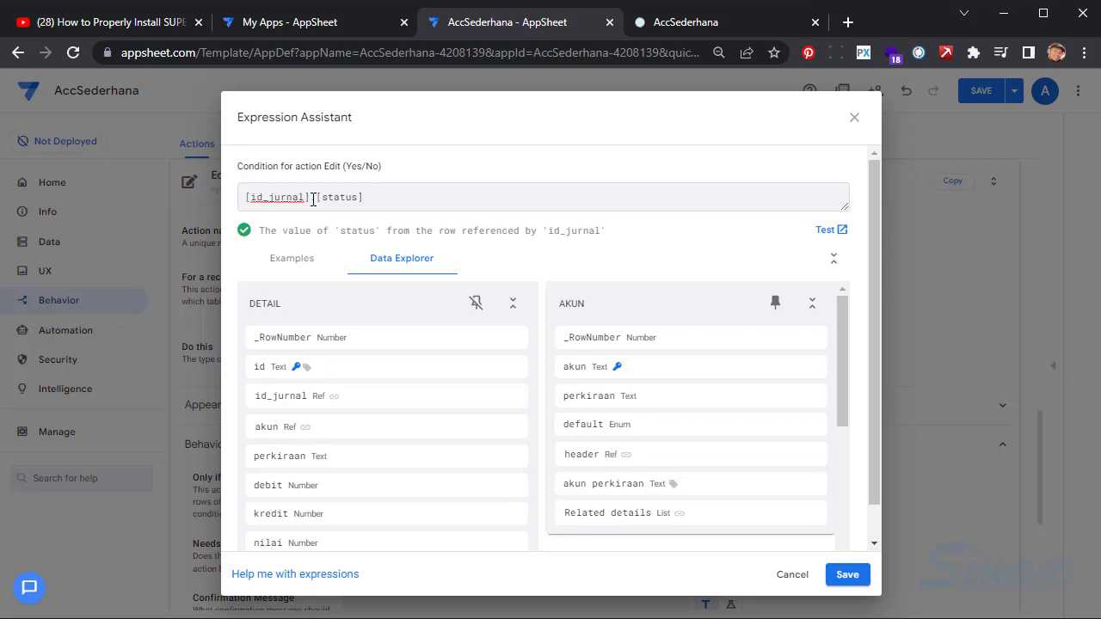
Check the jurnal table's columns, complete the detail Edit condition as [id_jurnal].[status]="pending", and save the expression and the app.
click(266, 426)
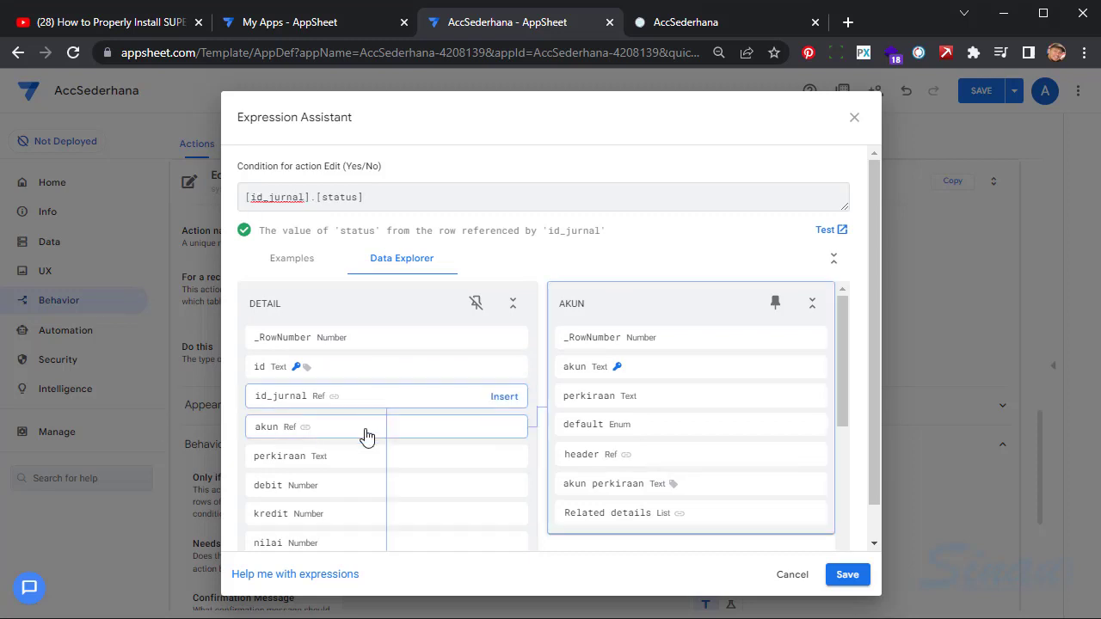
click(513, 304)
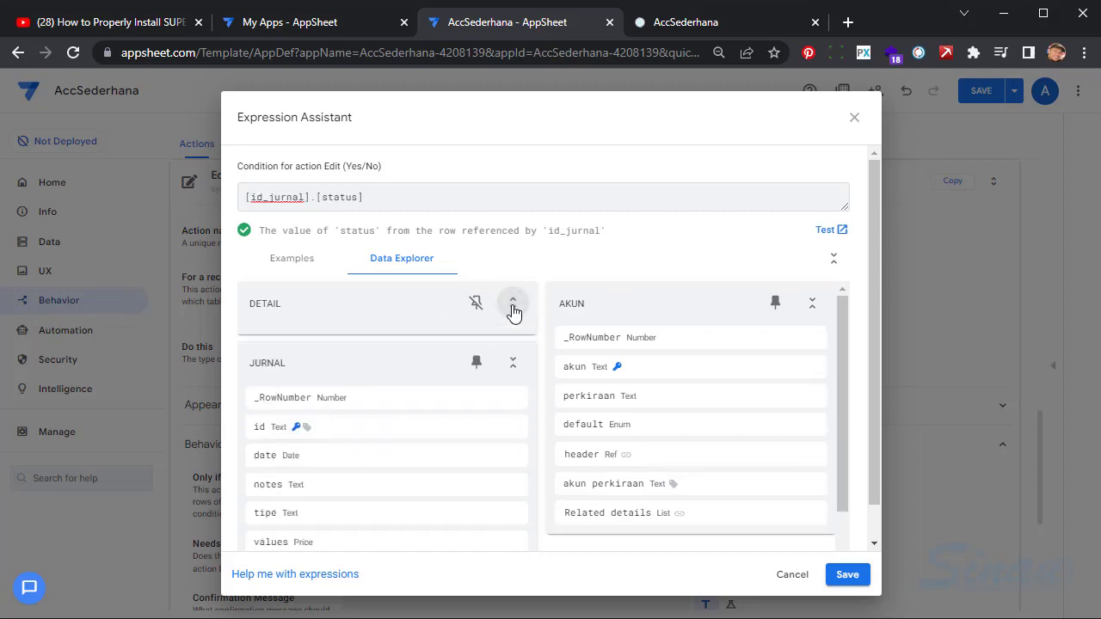
scroll(366, 447, down, 1)
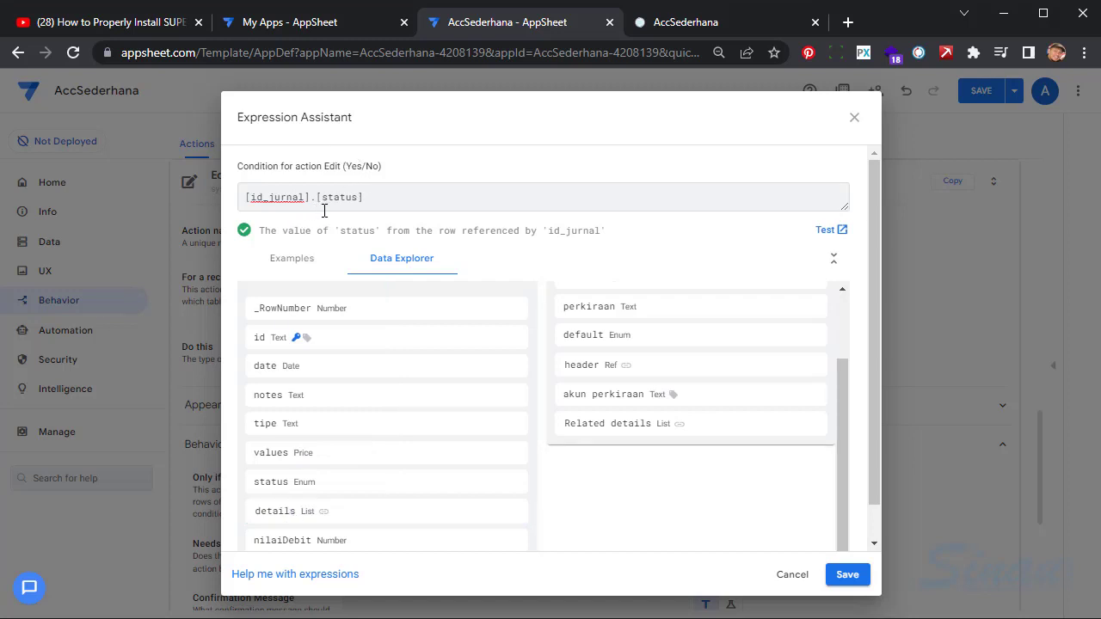
mouse_move(320, 522)
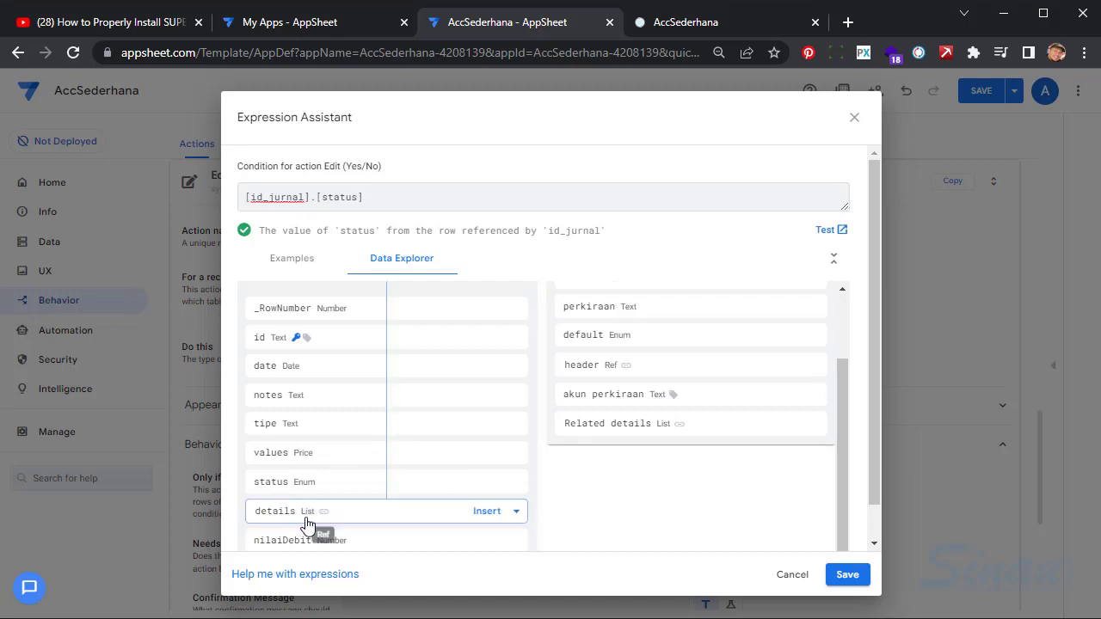
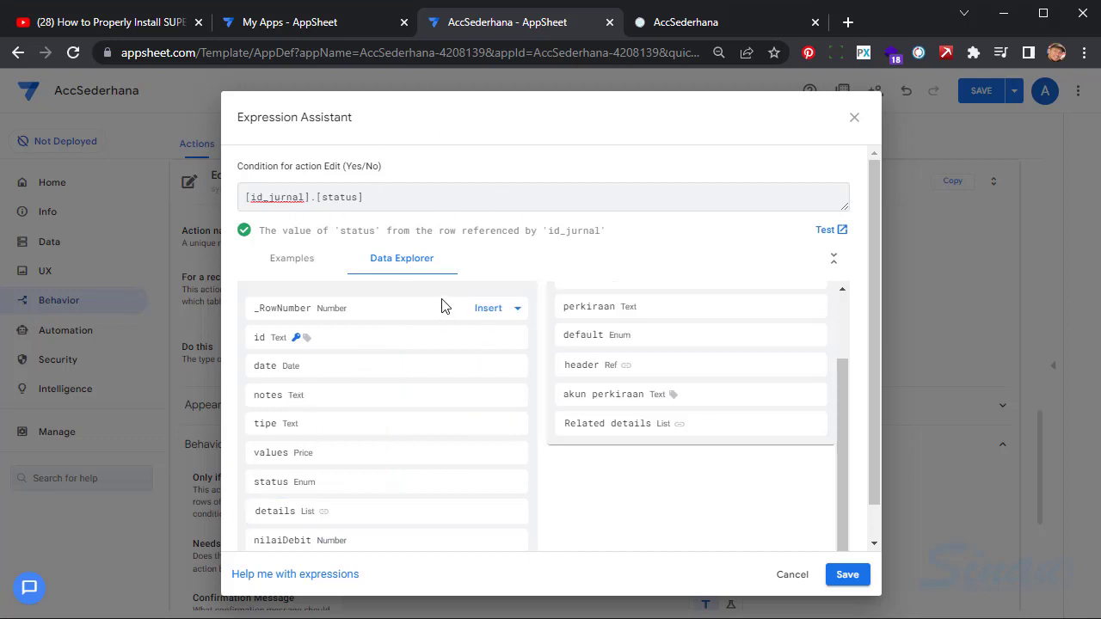
click(422, 200)
text(="pending)
click(848, 576)
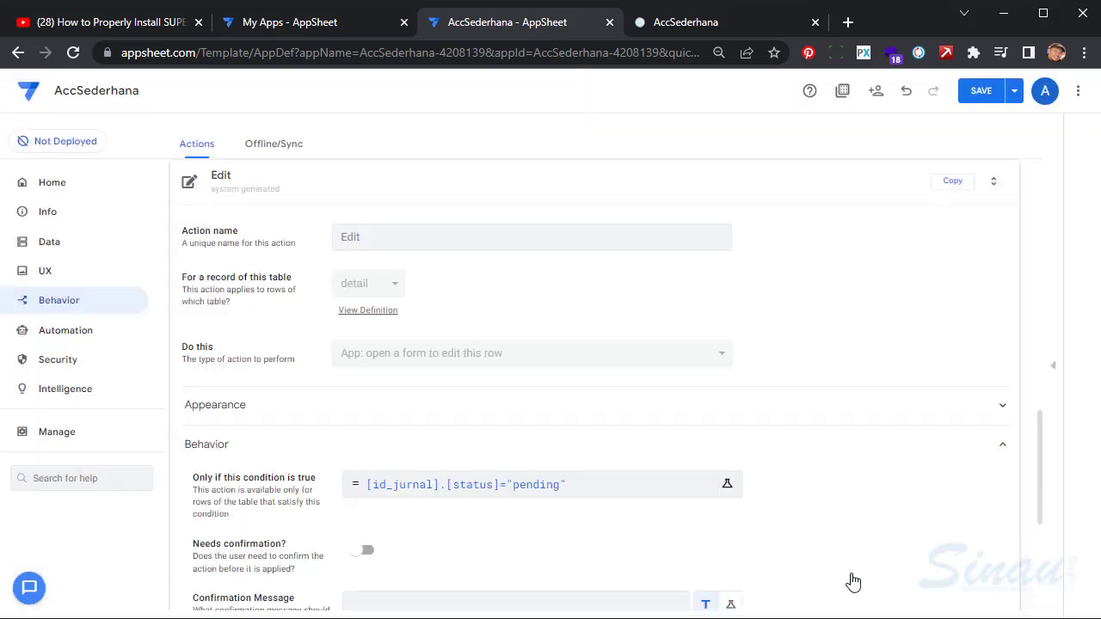
click(981, 91)
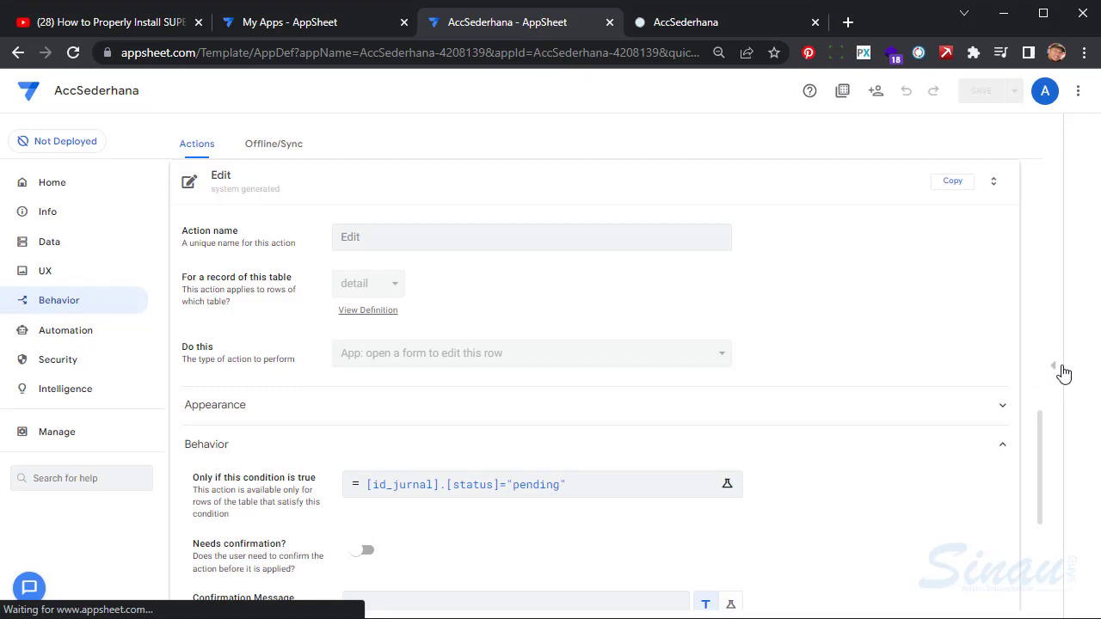
Sync the running app, check the POSTING entry's 1.01.01 - KAS DI TANGAN detail row for available actions, and return to the Jurnal list.
click(686, 23)
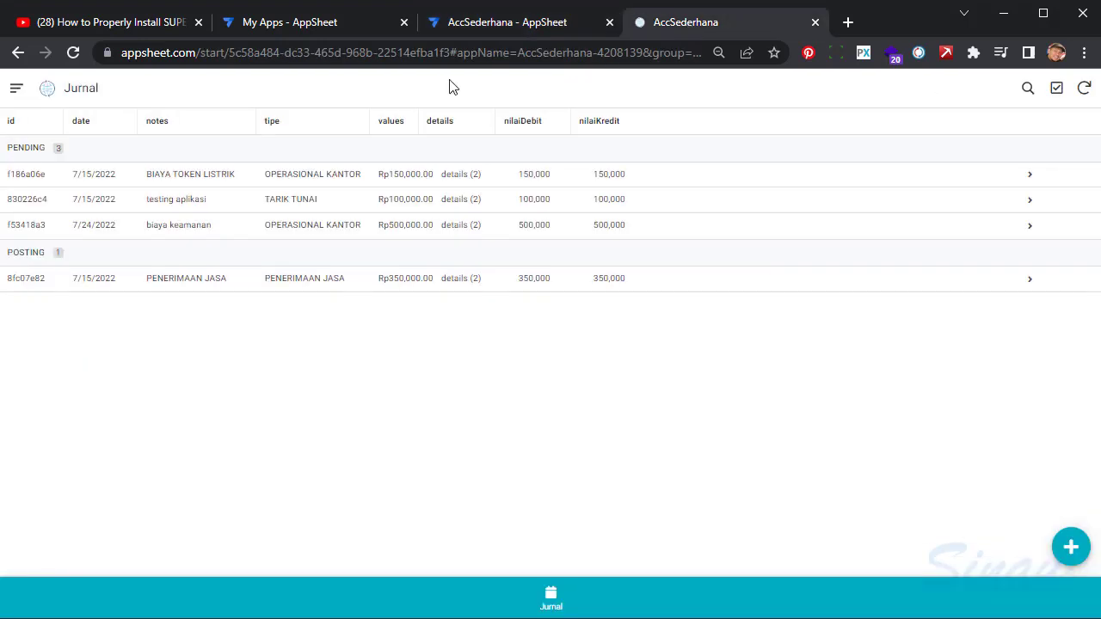
click(1082, 90)
click(280, 287)
scroll(487, 386, down, 1)
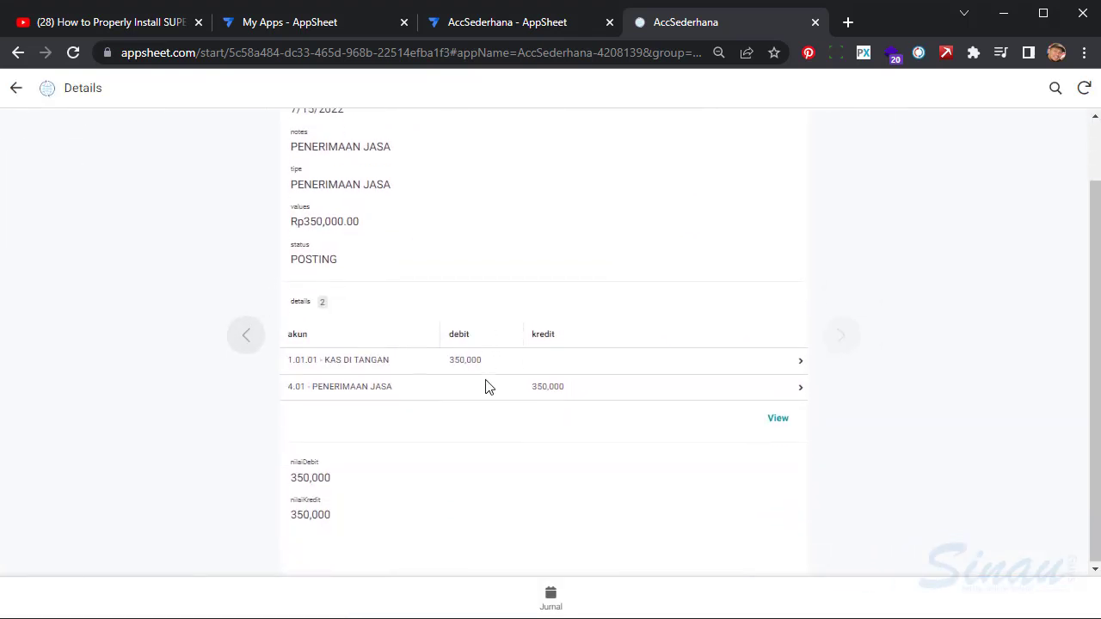
click(621, 370)
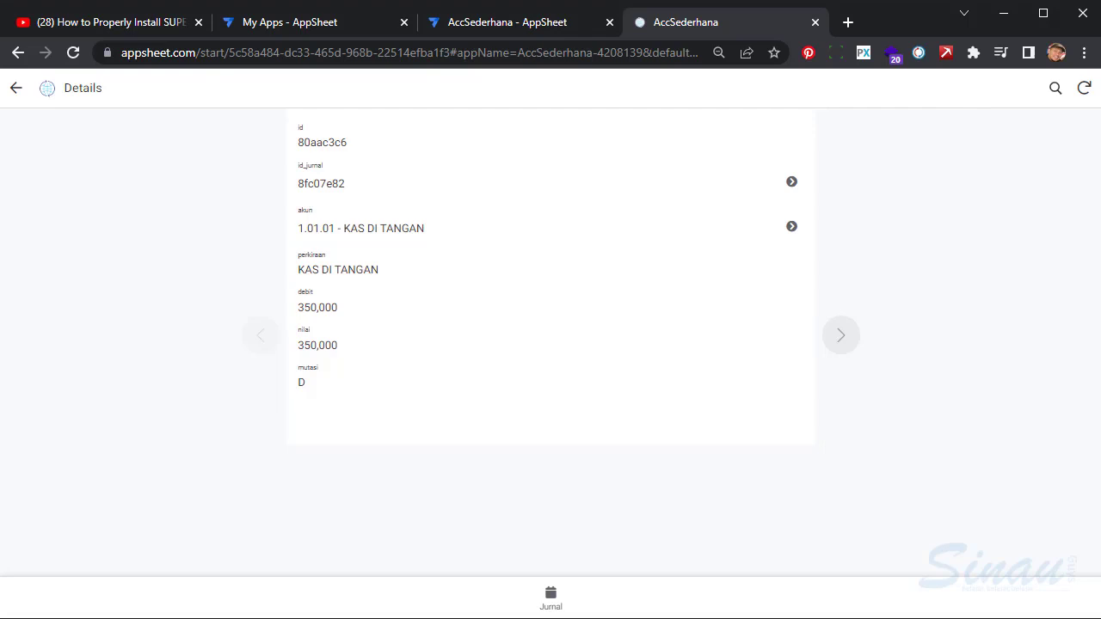
click(13, 90)
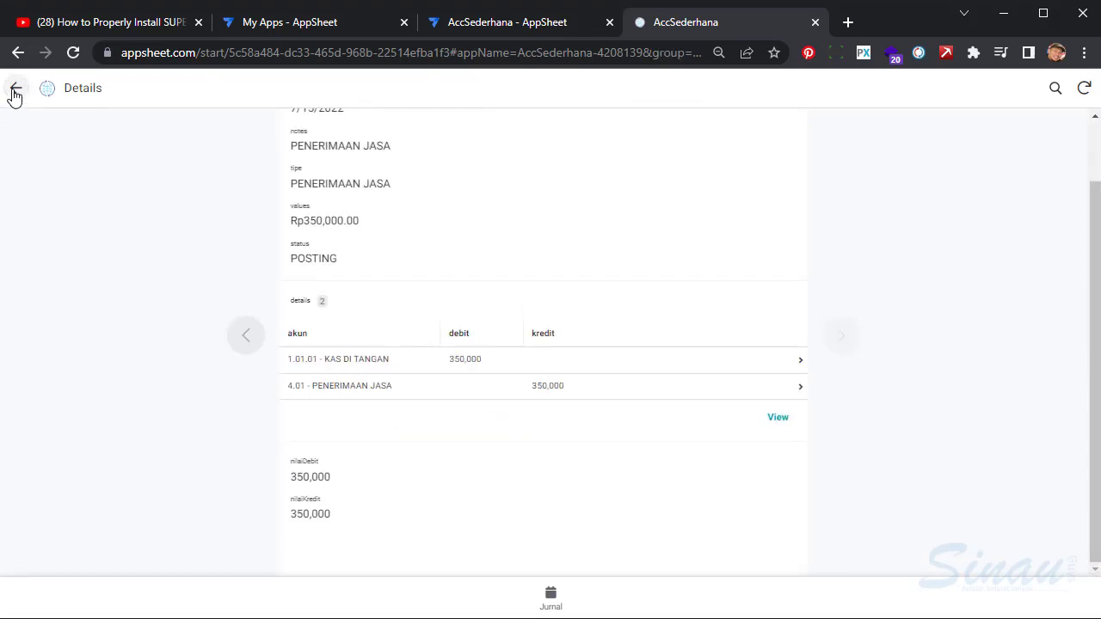
click(13, 93)
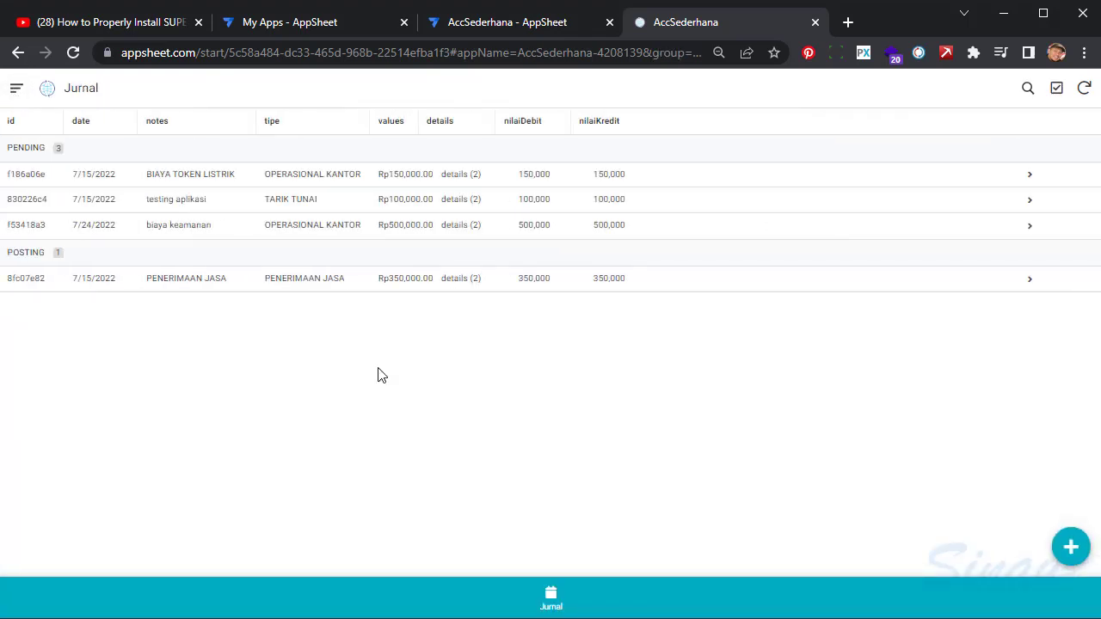